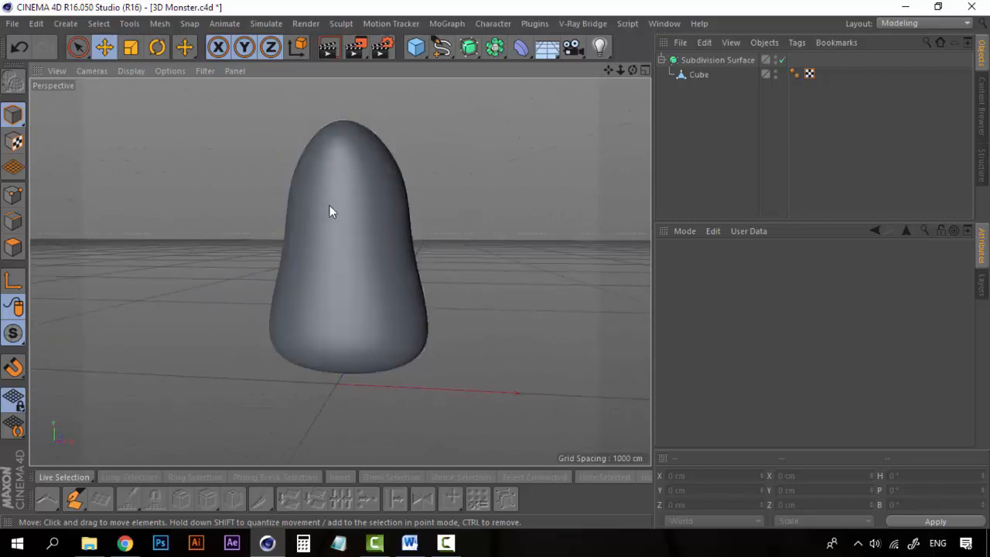
Step: Add a cube primitive at the scene origin beneath the monster's body and display its object properties
scroll(428, 378, "up", 2)
left_click_drag(343, 284, 364, 250, "alt")
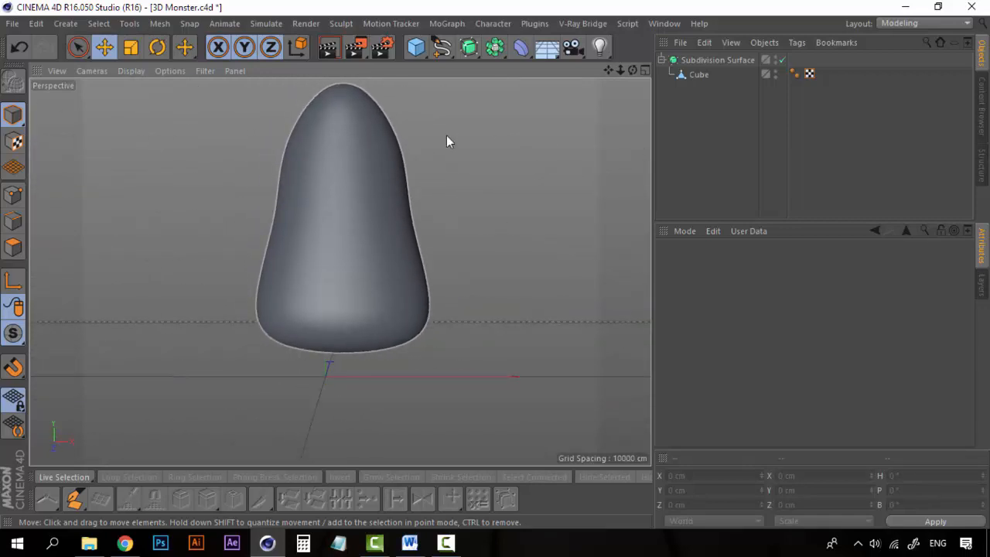
scroll(373, 368, "up", 2)
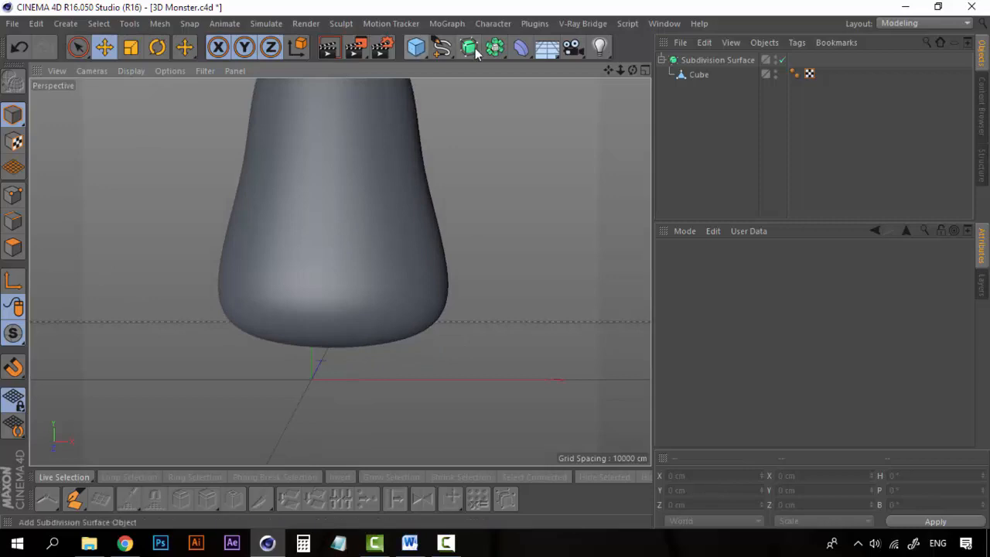
left_click(419, 51)
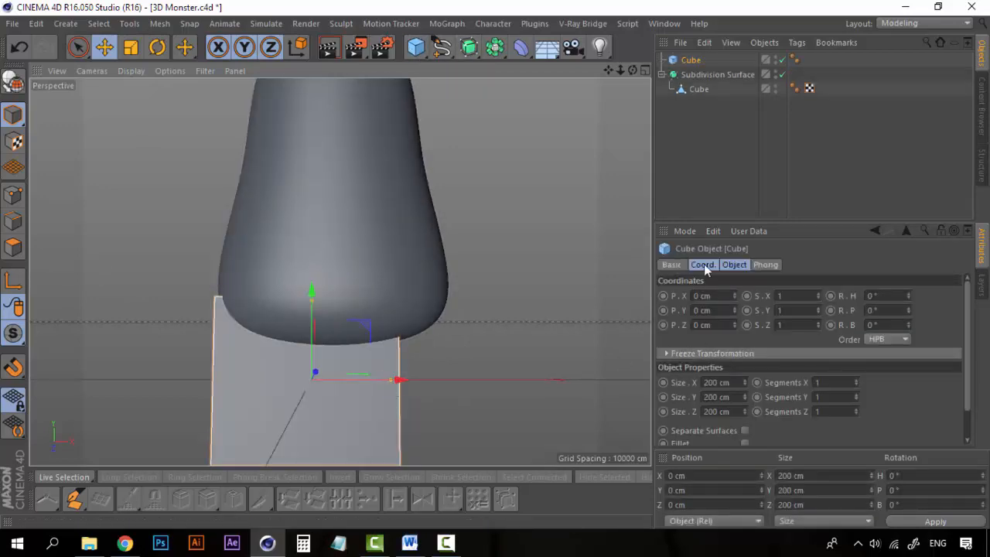
left_click(726, 265)
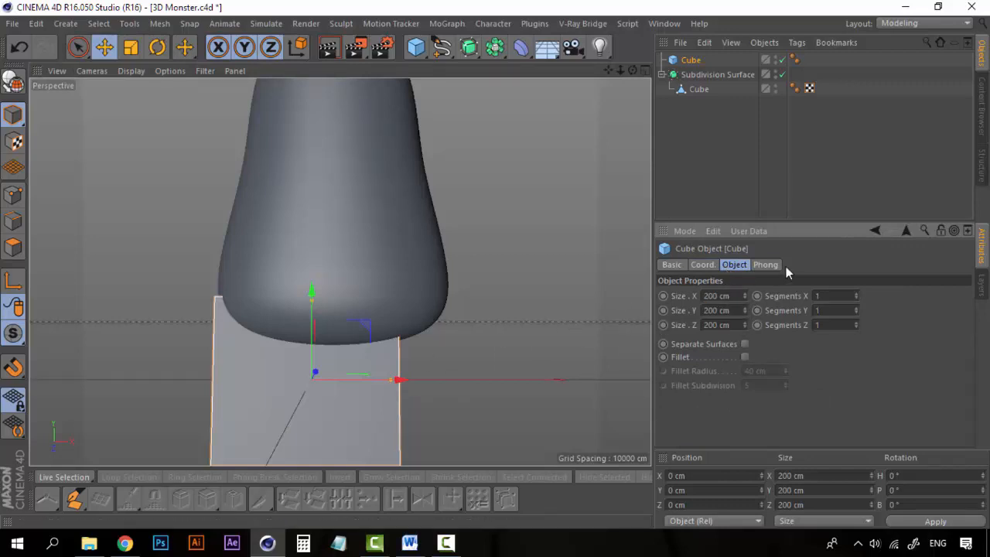
left_click(730, 126)
left_click(700, 61)
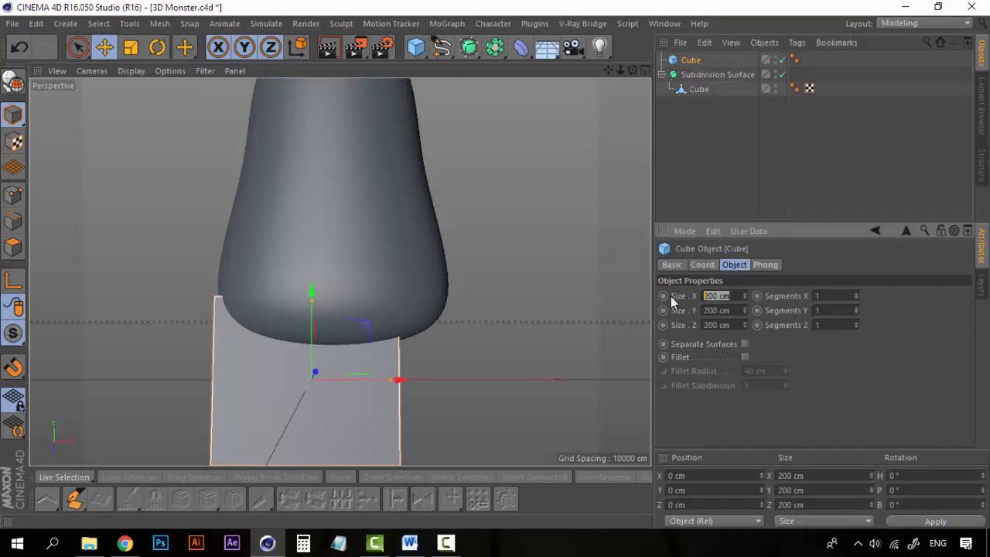
Step: Set the new cube's X, Y and Z sizes to 50 cm
type("50")
key("Tab")
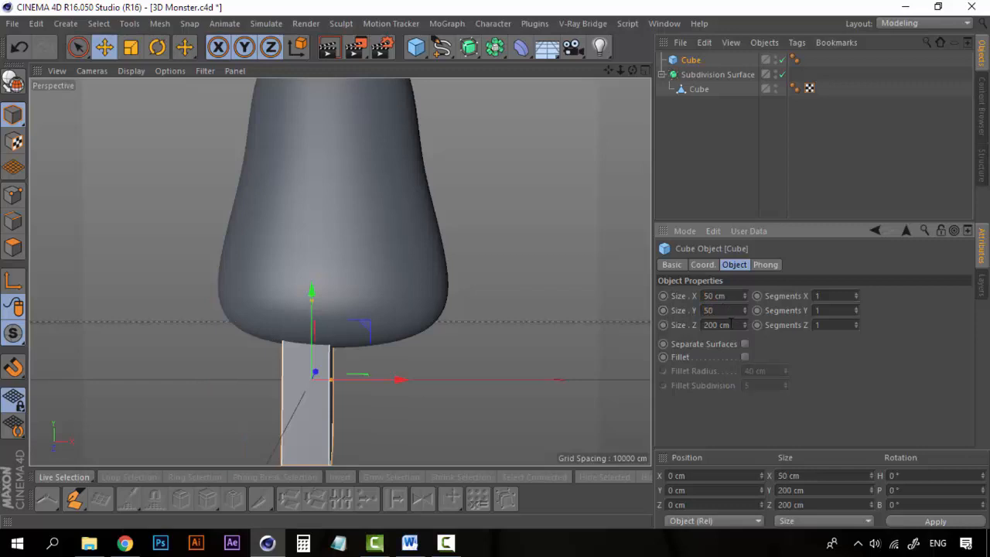
type("50")
key("Return")
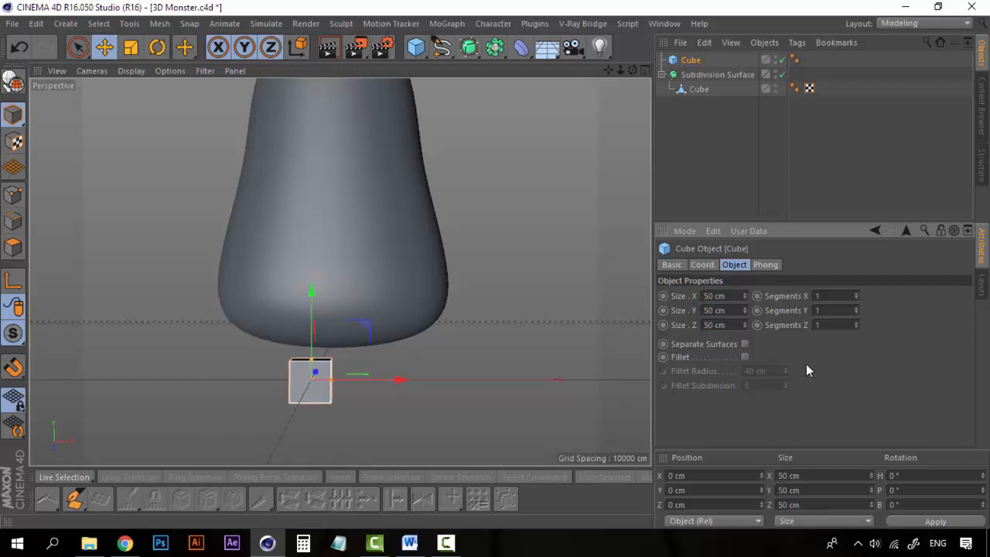
mouse_move(372, 350)
left_mouse_down("alt")
mouse_move(243, 327)
mouse_move(270, 230)
mouse_move(413, 276)
mouse_move(372, 374)
mouse_move(390, 346)
left_mouse_up("alt")
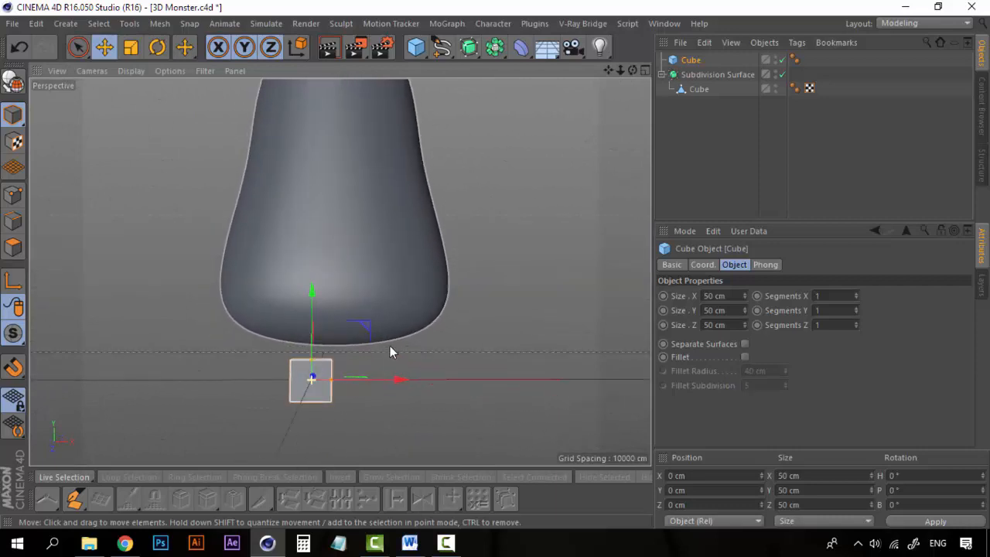
Step: Set the cube's X, Y and Z sizes to 75 cm
left_click(724, 295)
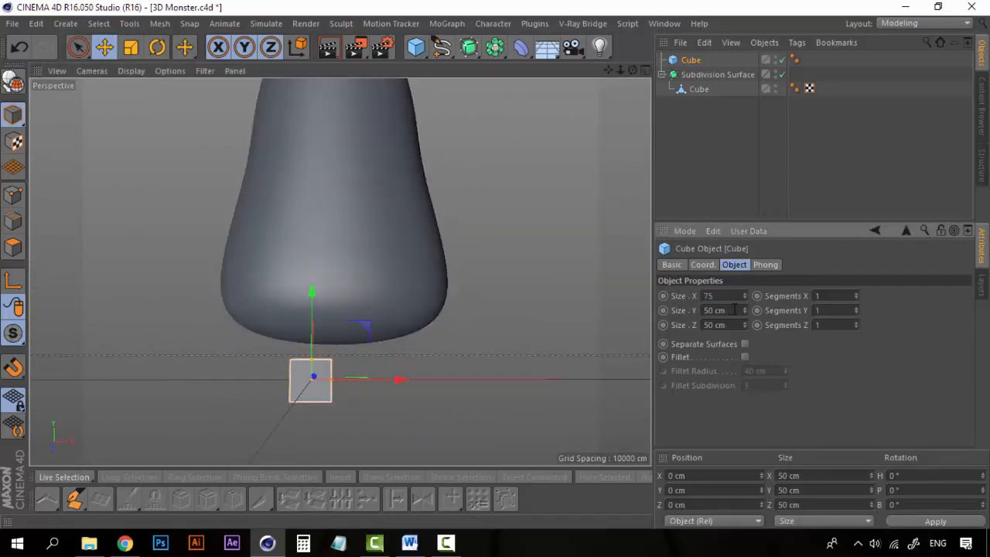
left_click_drag(735, 309, 696, 309)
type("7")
type("75")
key("Return")
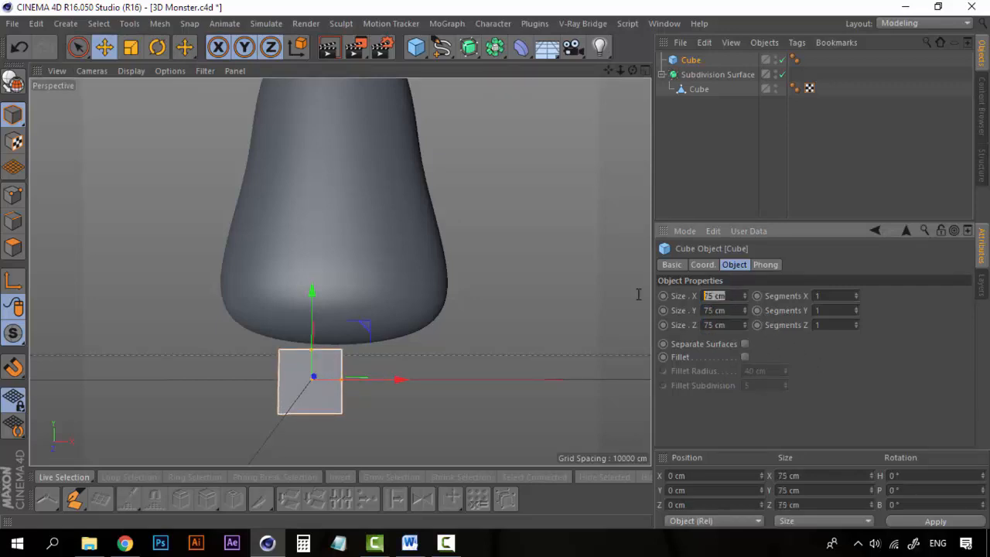
Step: Set the cube's size to 60 cm on all three axes
type("6060")
key("Tab")
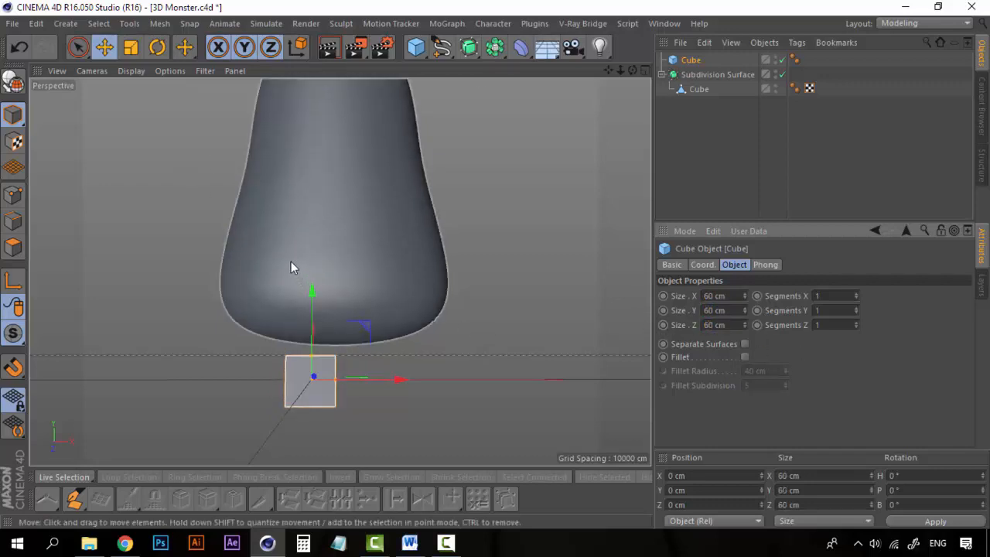
left_click_drag(291, 268, 369, 338, "alt")
Step: In the Top view, move the cube off-centre under the body to about X -25.2 cm and Z -55.7 cm
left_click(645, 70)
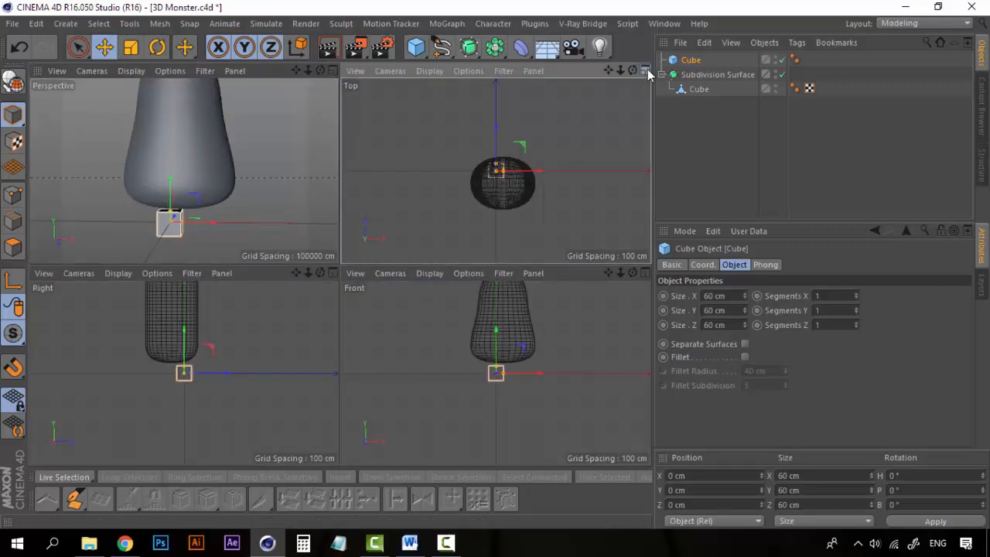
left_click(646, 70)
scroll(362, 290, "up", 3)
scroll(362, 290, "up", 2)
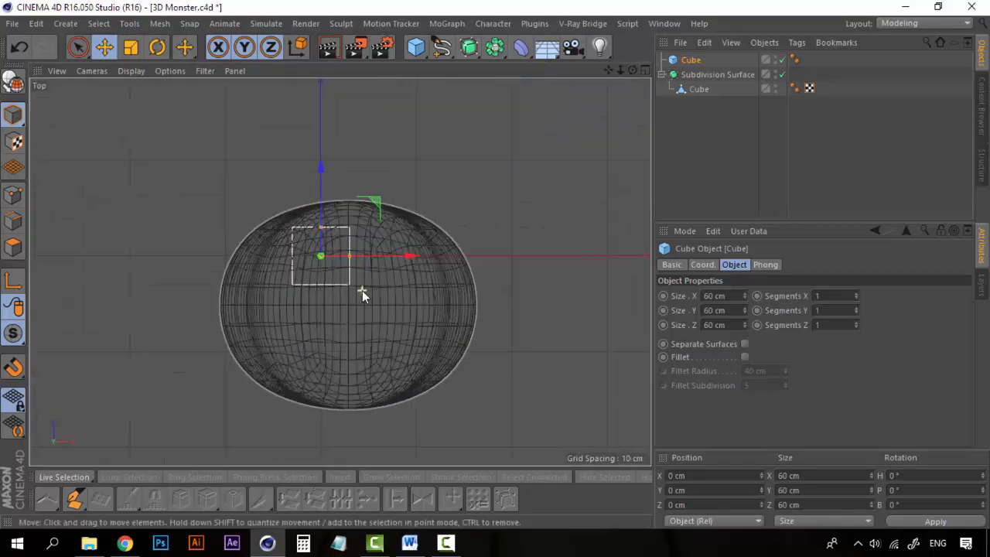
left_click_drag(321, 168, 328, 233)
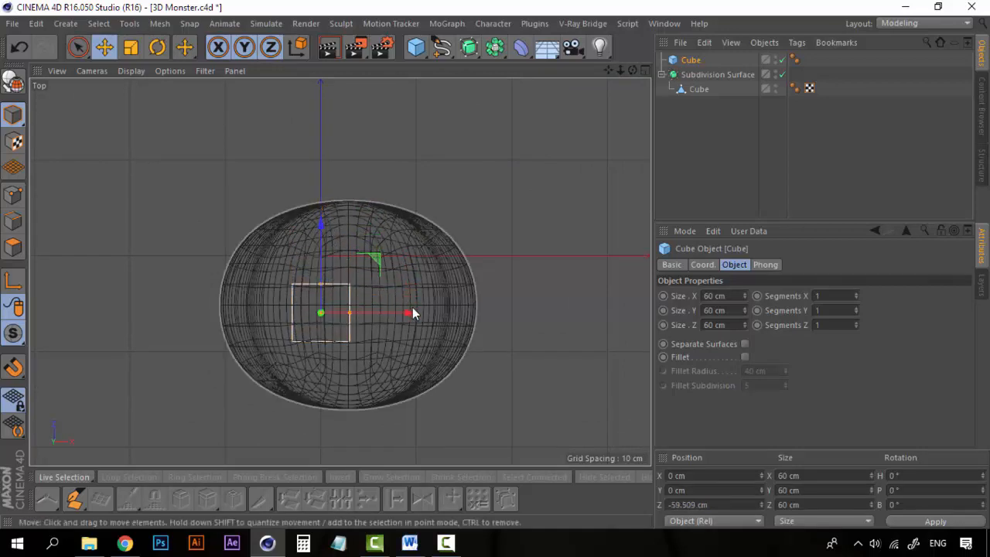
left_click_drag(410, 311, 389, 317)
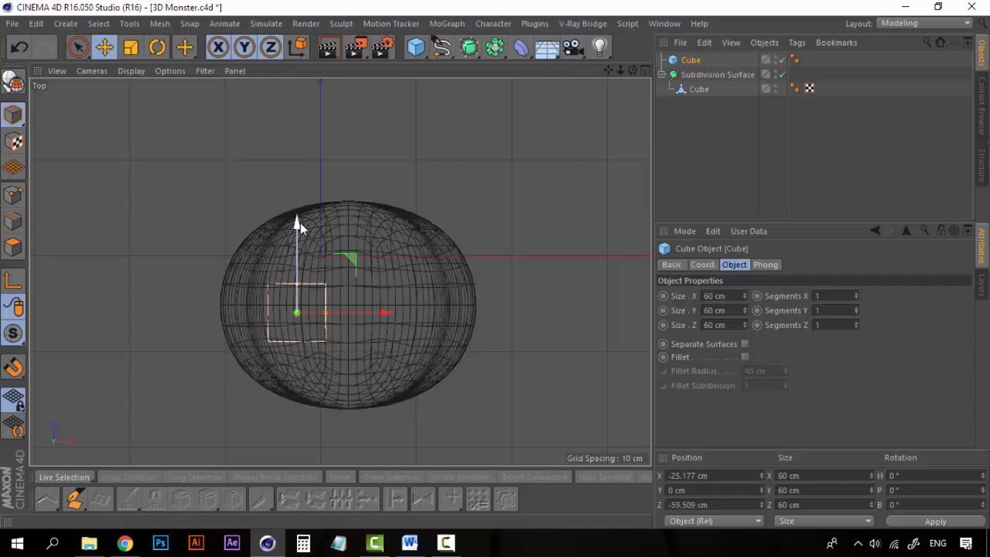
left_click_drag(301, 224, 299, 220)
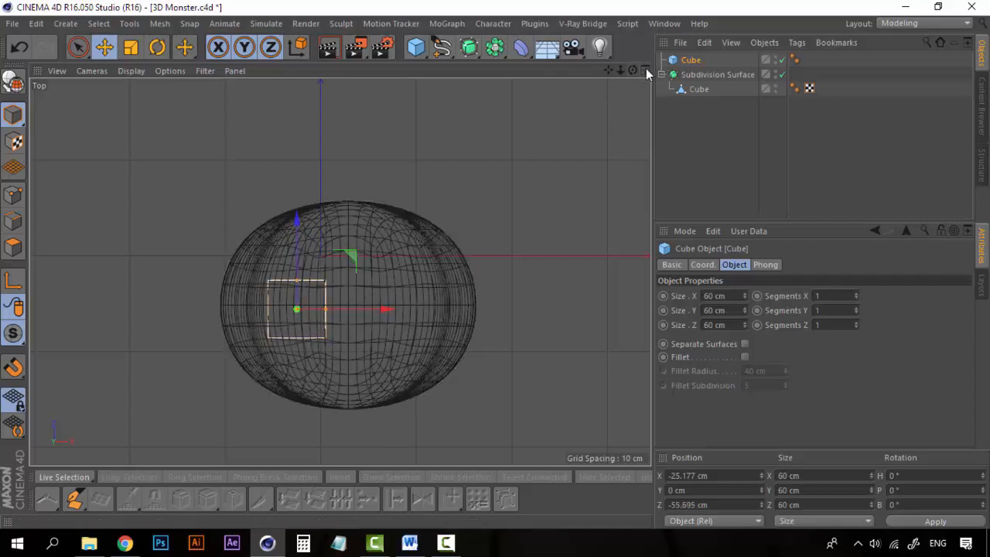
Step: In the Perspective view, raise the cube to about Y 32.8 cm so its top reaches into the body's base
left_click(646, 70)
left_click(334, 73)
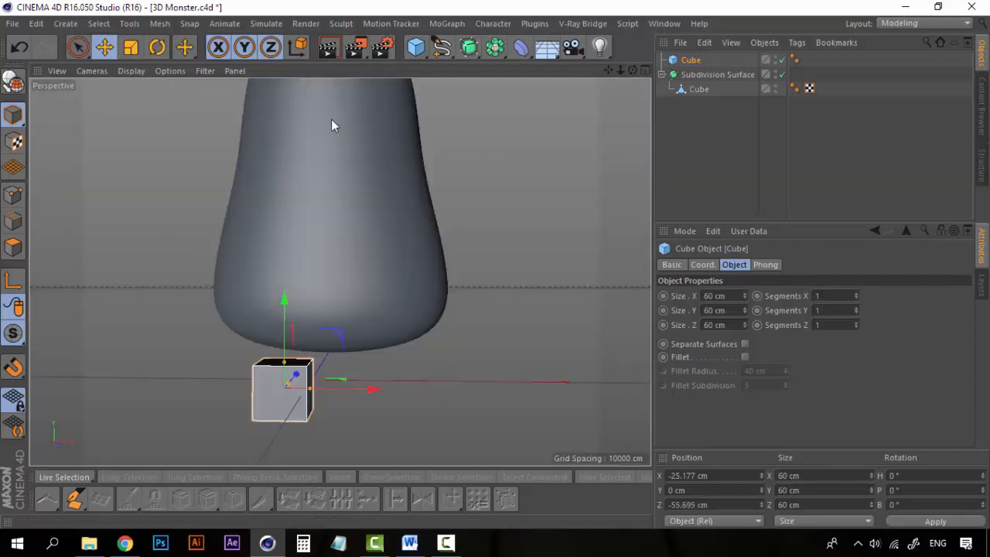
left_click_drag(285, 299, 284, 273)
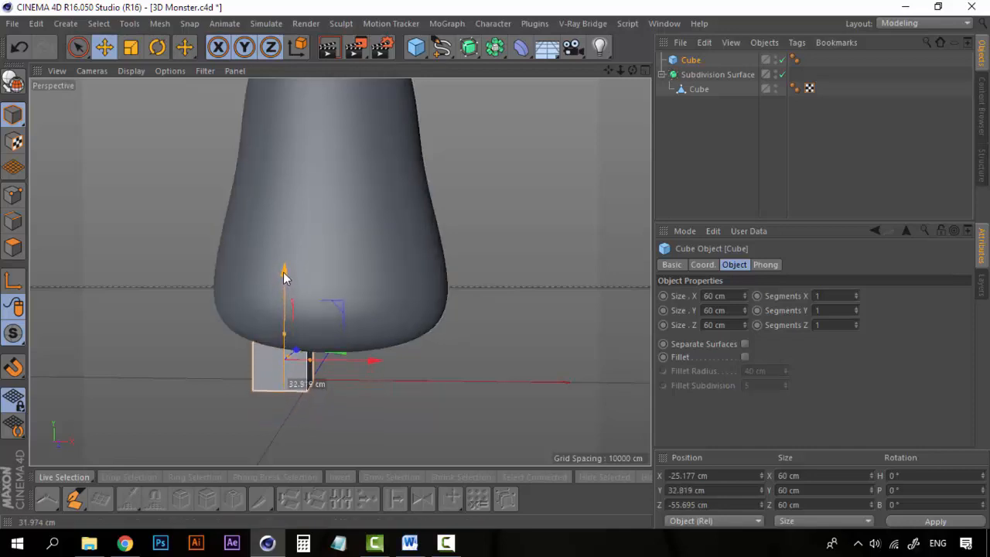
left_click_drag(271, 306, 263, 331, "alt")
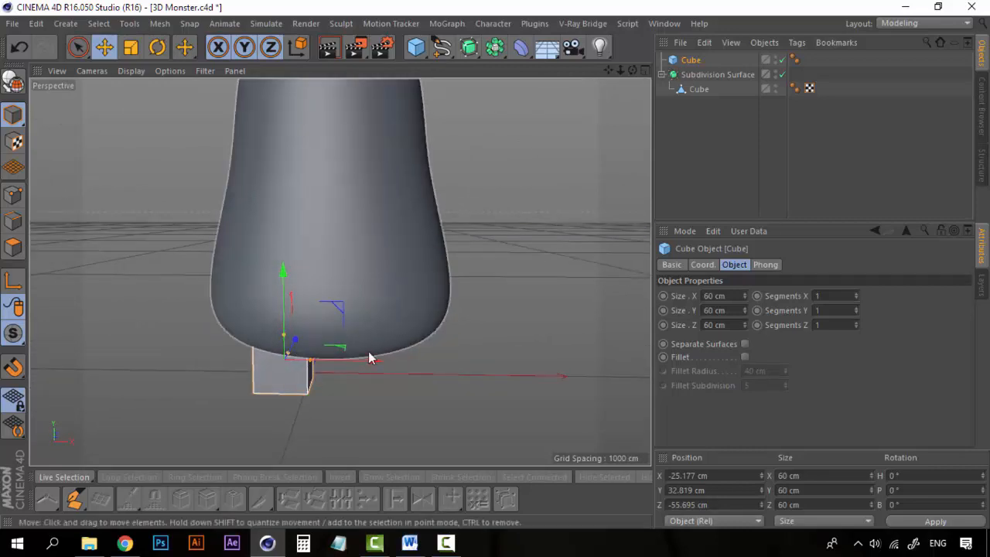
Step: Add a second Subdivision Surface object and make the leg cube its child
left_click(696, 145)
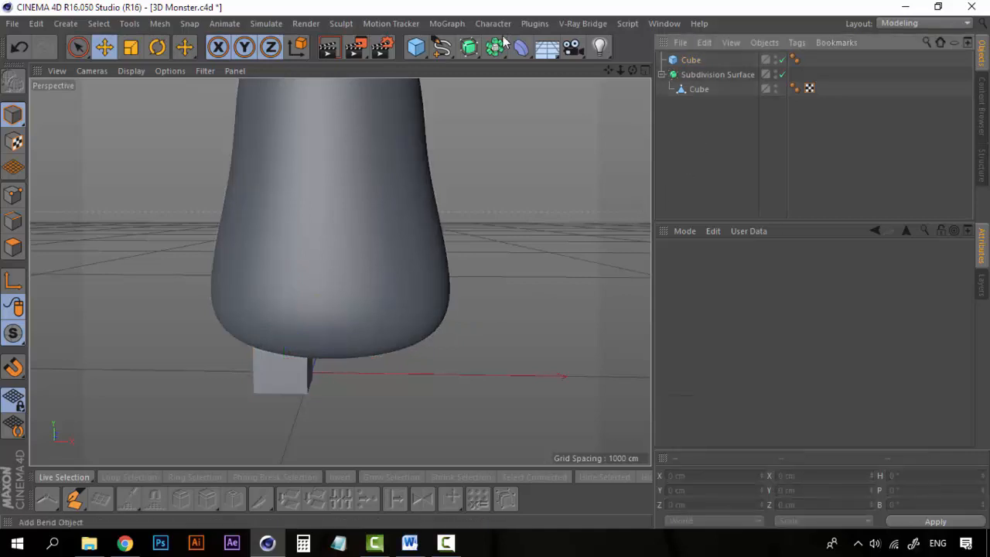
left_click_drag(322, 386, 309, 361, "alt")
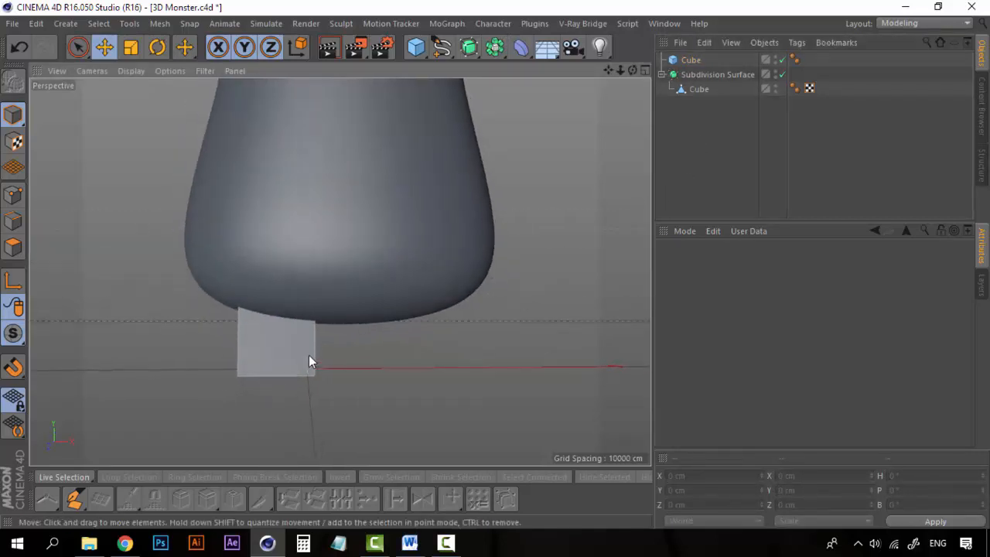
left_click(468, 47)
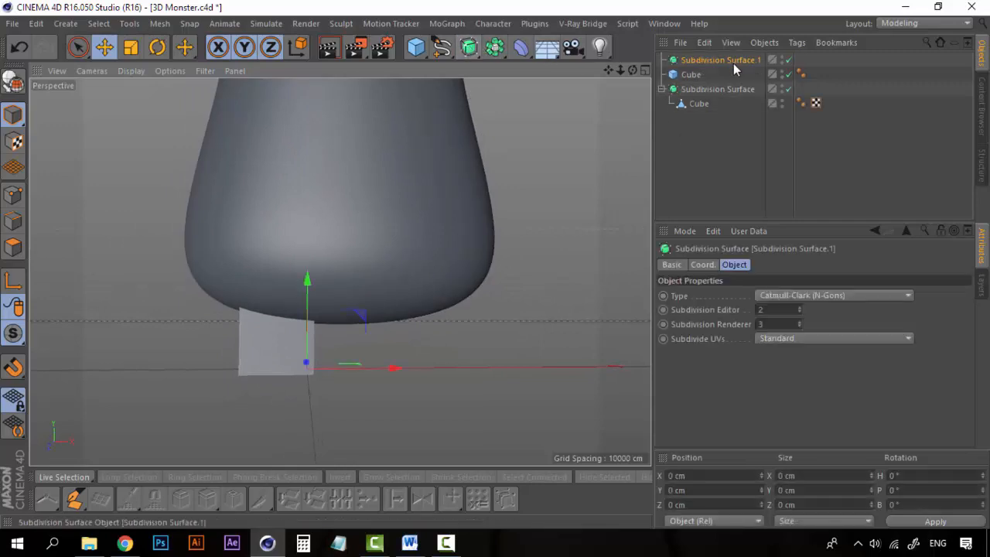
left_click(690, 76)
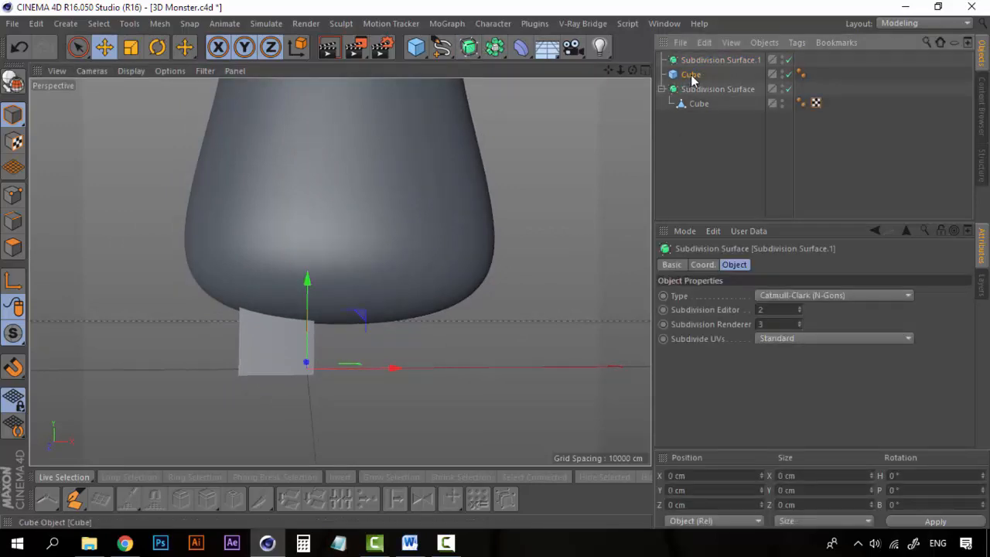
left_click_drag(712, 58, 711, 58)
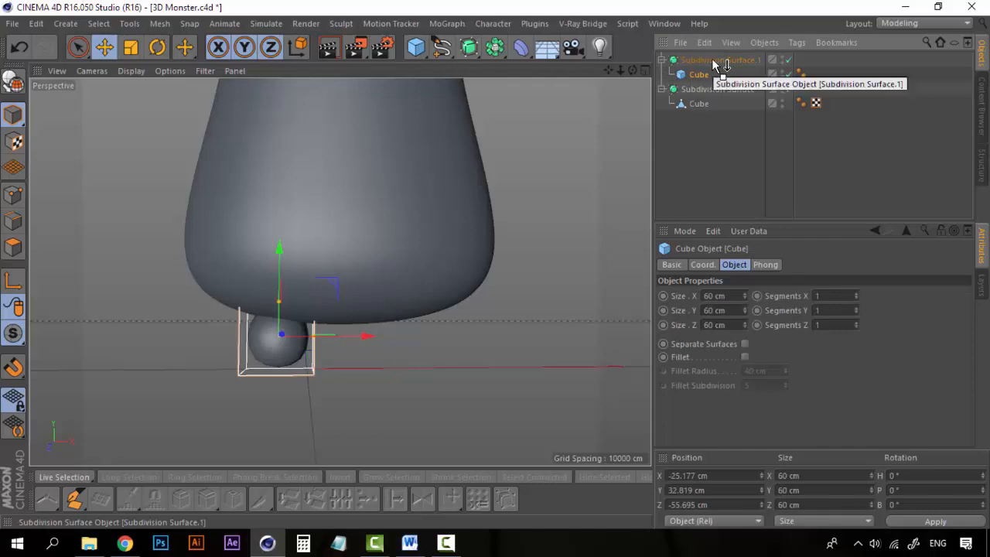
left_click(712, 60)
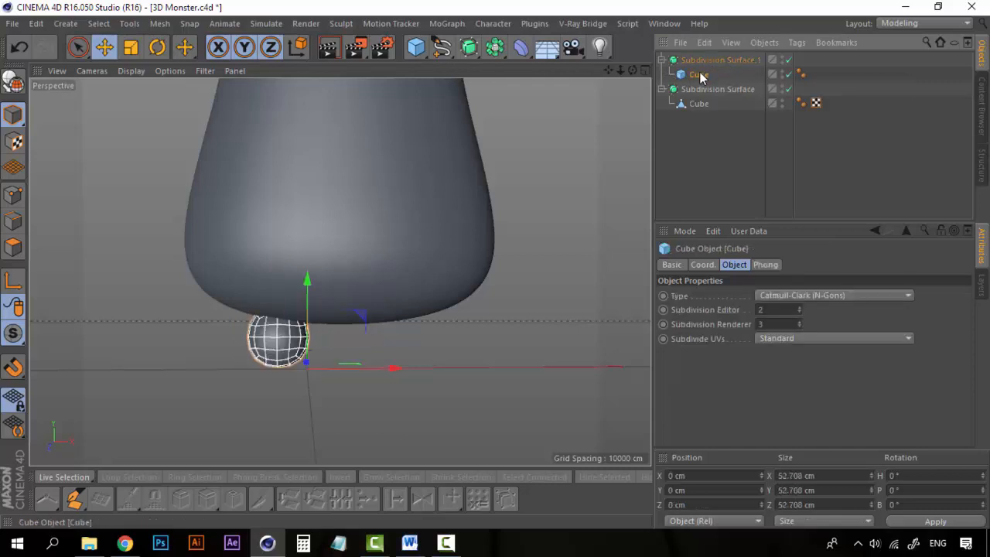
Step: Set the leg cube's Segments Y to 3
left_click(700, 74)
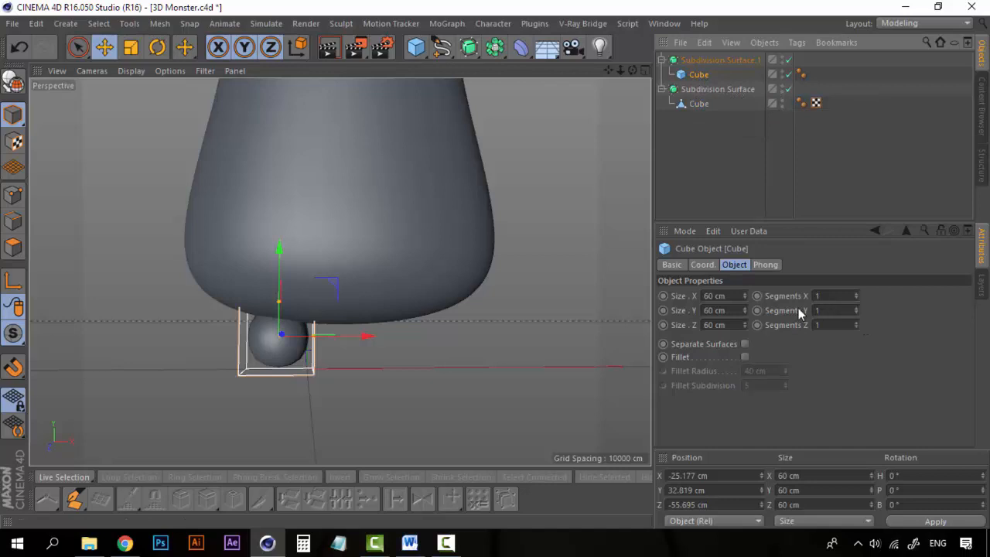
left_click(858, 308)
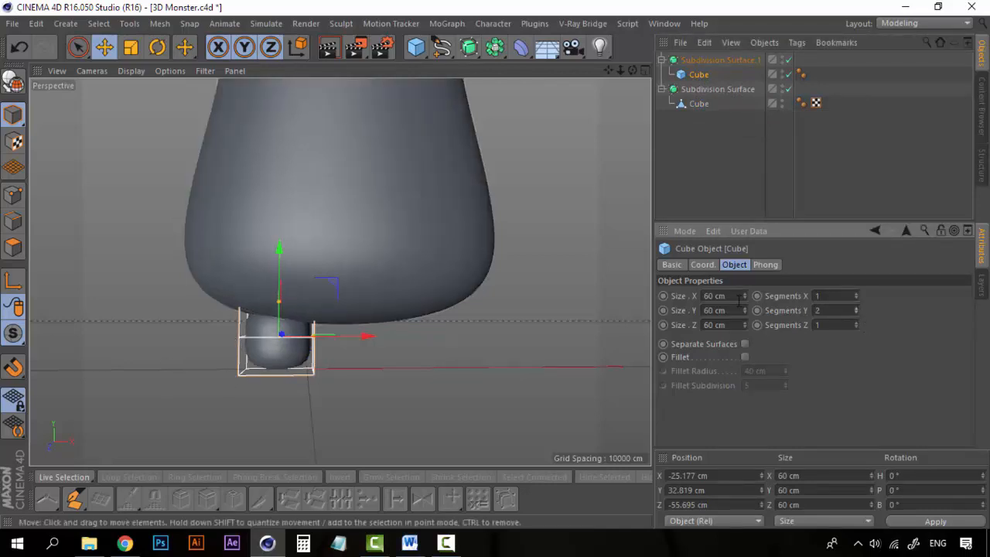
left_click(858, 308)
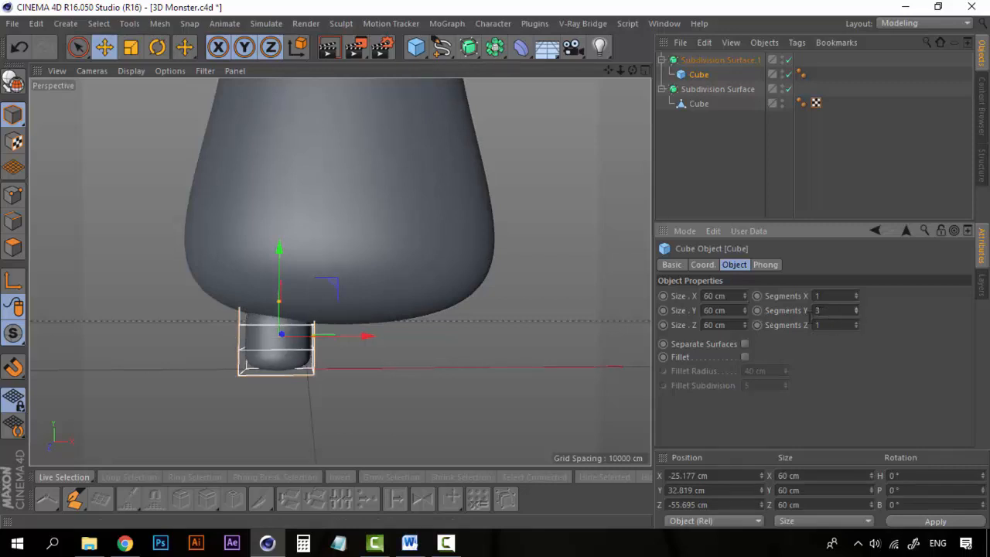
scroll(304, 369, "up", 2)
mouse_move(363, 352)
left_mouse_down("alt")
mouse_move(162, 353)
mouse_move(359, 343)
mouse_move(378, 366)
mouse_move(364, 372)
left_mouse_up("alt")
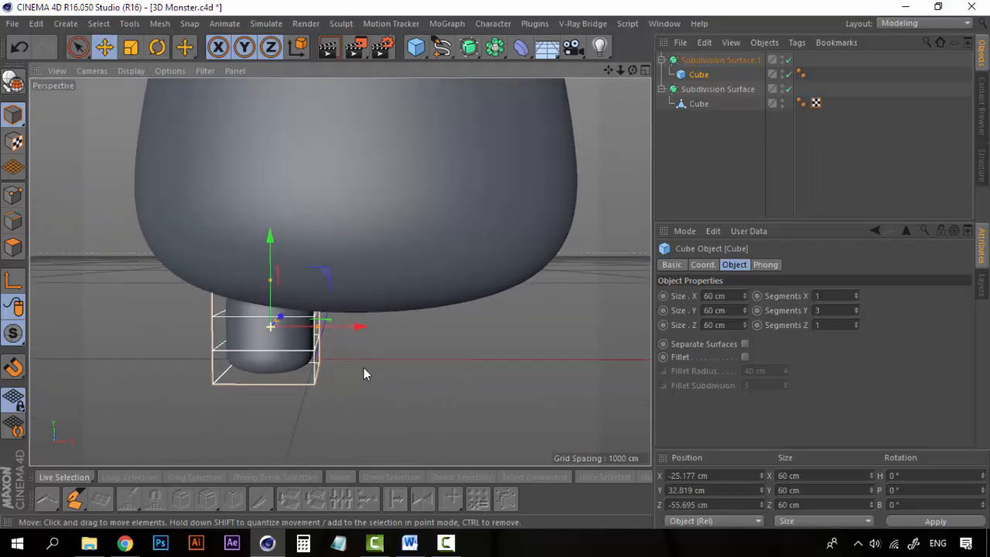
Step: Convert the parametric leg cube into an editable polygon object
left_click(707, 141)
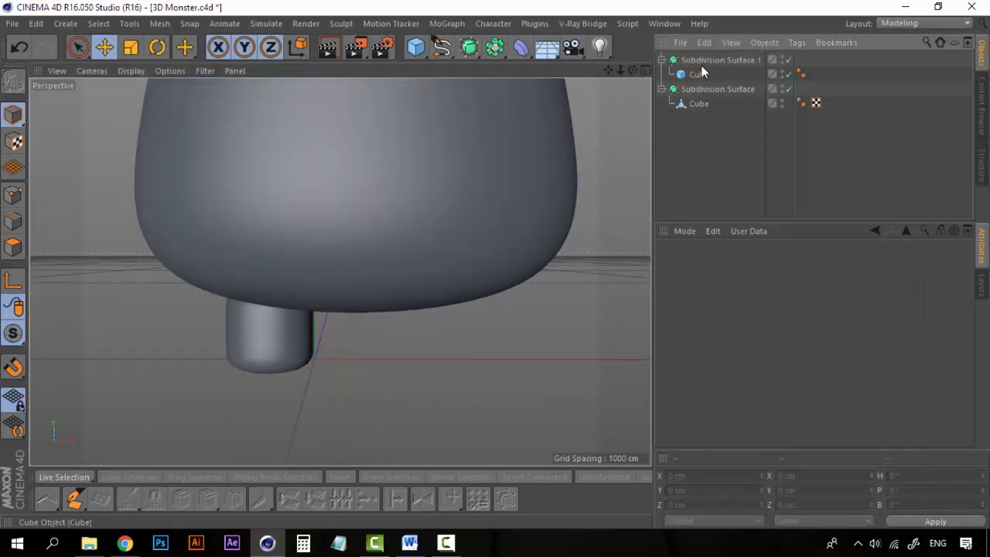
left_click(702, 74)
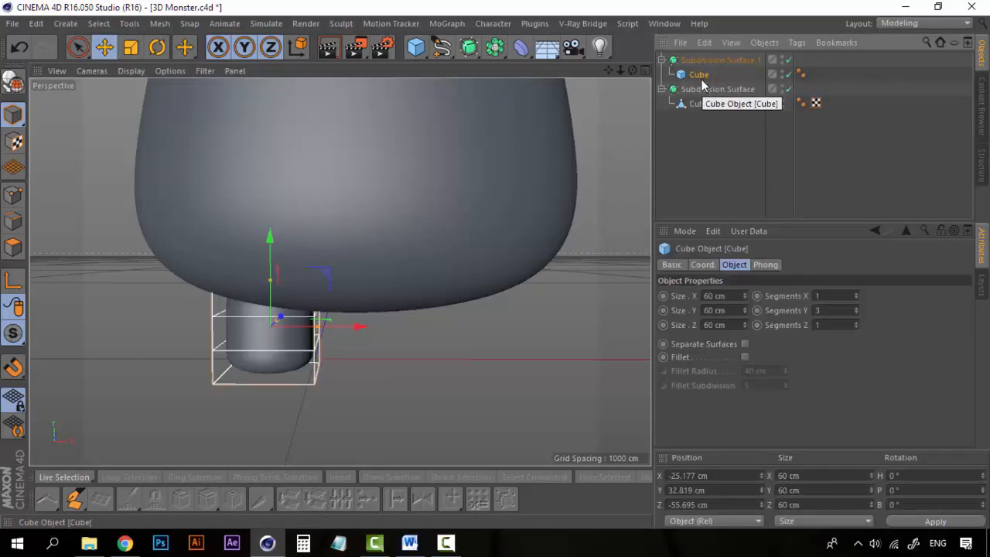
key("c")
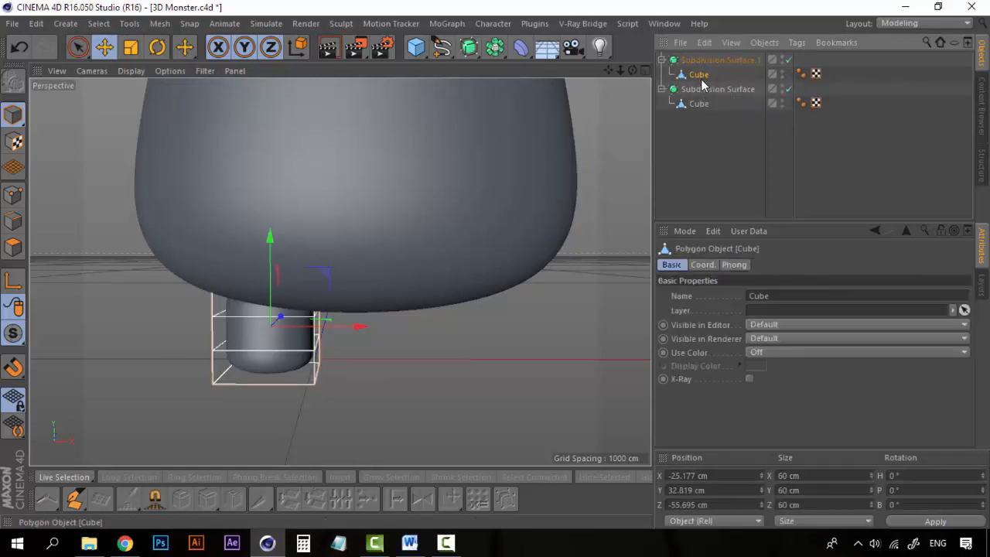
Step: In Polygon mode, pull the bottom-row polygon on the leg's inner side slightly outward to flare the foot
left_click(10, 249)
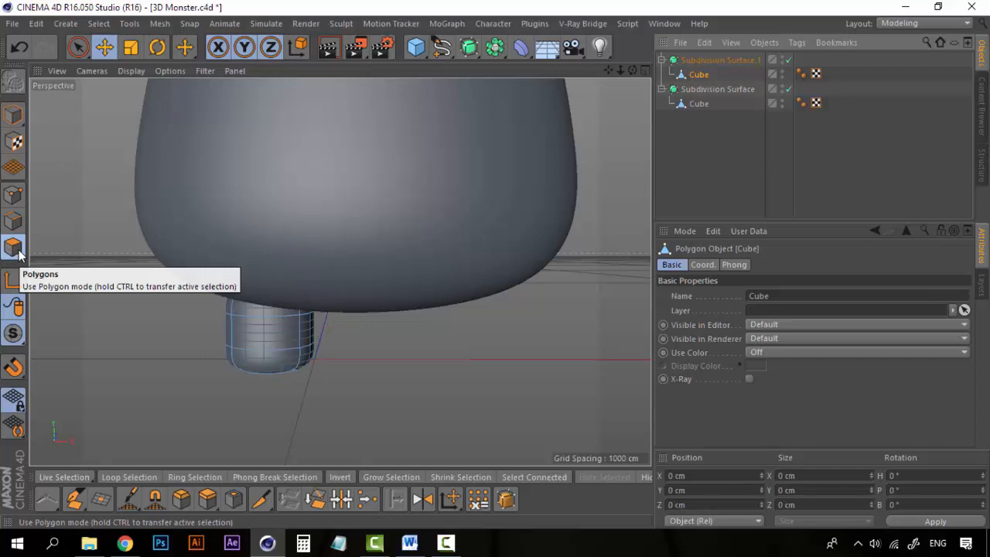
left_click(308, 366)
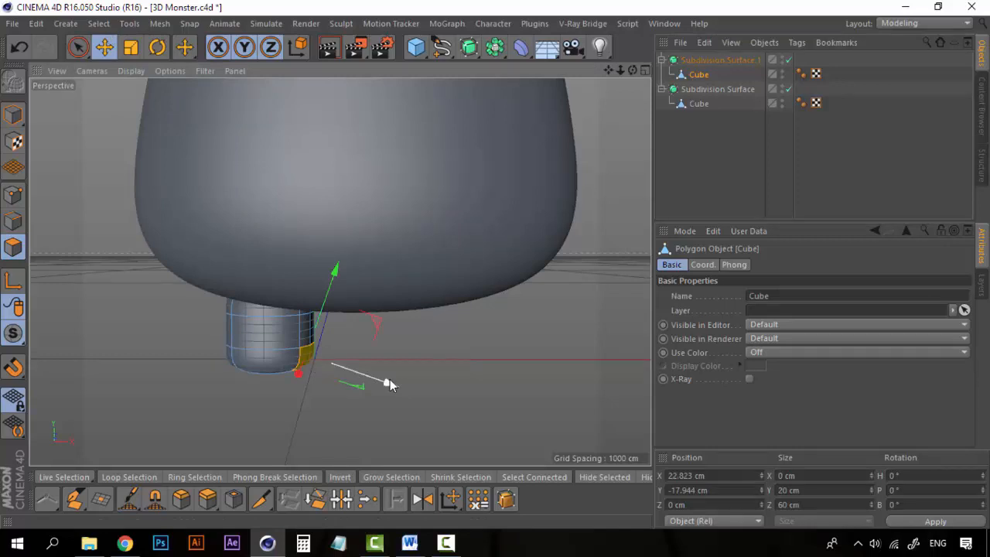
left_click_drag(391, 380, 399, 384)
Step: Pull the bottom-row polygon on the leg's outer side slightly outward to match the flare on its inner side
left_click_drag(256, 393, 286, 390, "alt")
left_click(226, 363)
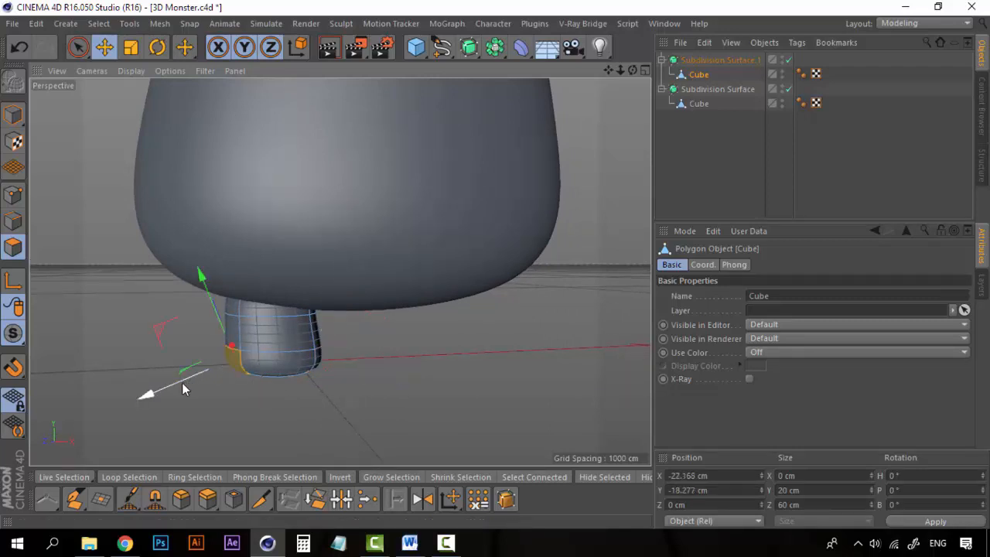
left_click_drag(182, 384, 176, 385)
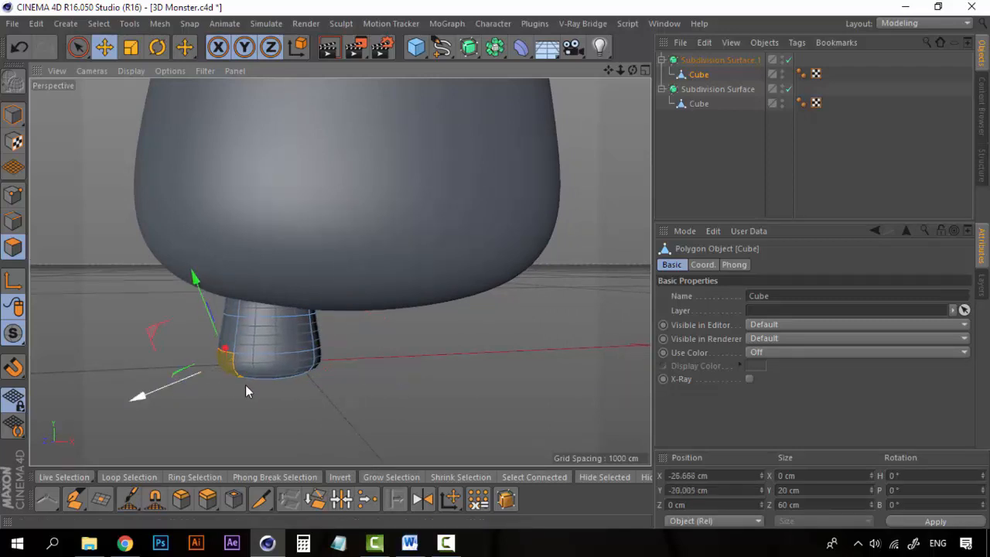
Step: Examine the flared leg's smoothed shape beneath the body with its polygon cage hidden
left_click_drag(246, 384, 290, 370, "alt")
scroll(293, 373, "up", 3)
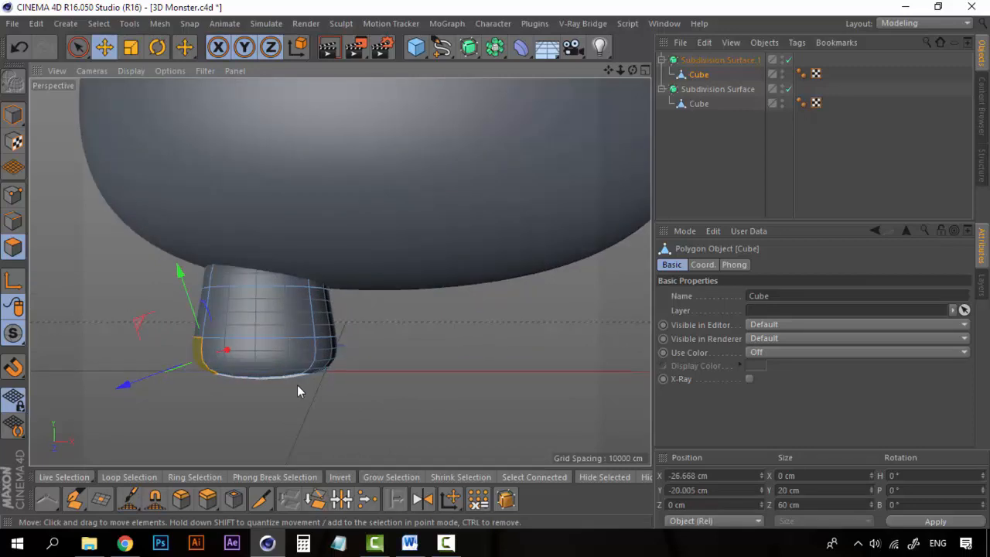
left_click(727, 137)
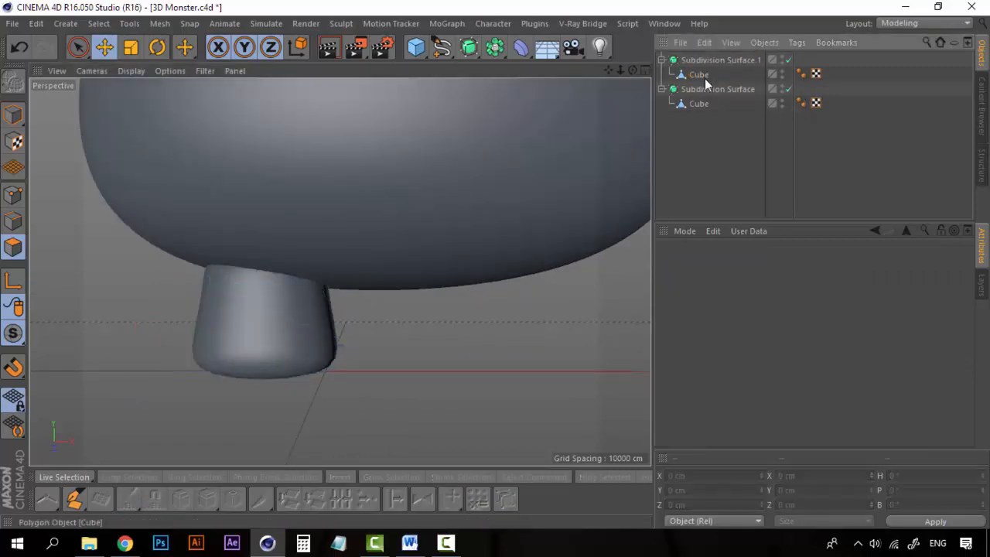
left_click(705, 77)
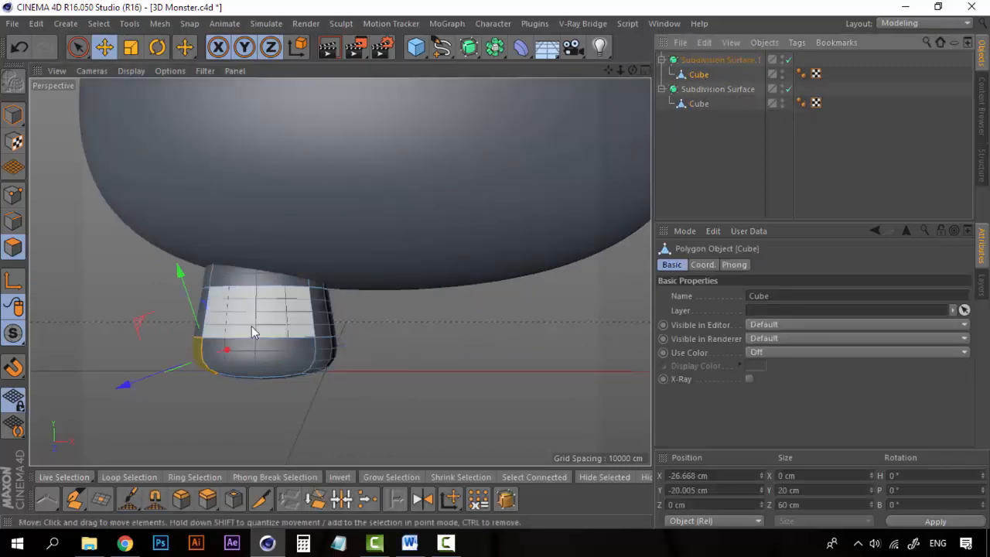
left_click(696, 153)
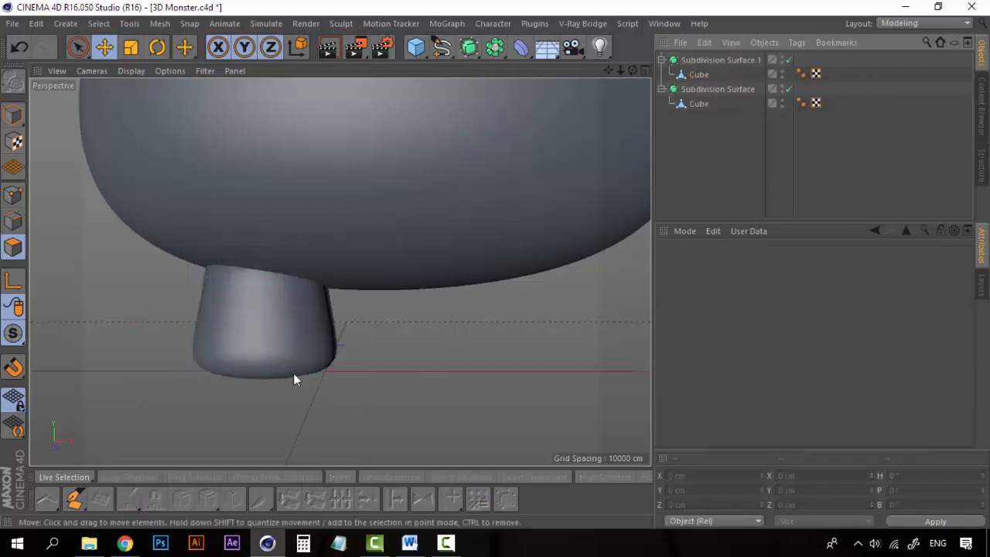
mouse_move(218, 346)
left_mouse_down("alt")
mouse_move(250, 372)
mouse_move(242, 313)
mouse_move(214, 354)
left_mouse_up("alt")
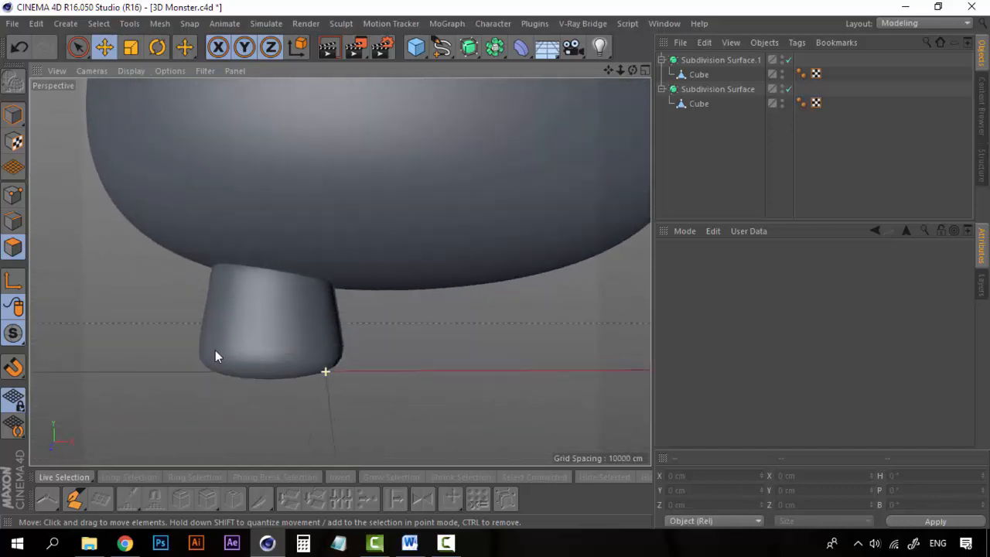
left_click_drag(279, 357, 313, 360, "alt")
left_click(295, 365)
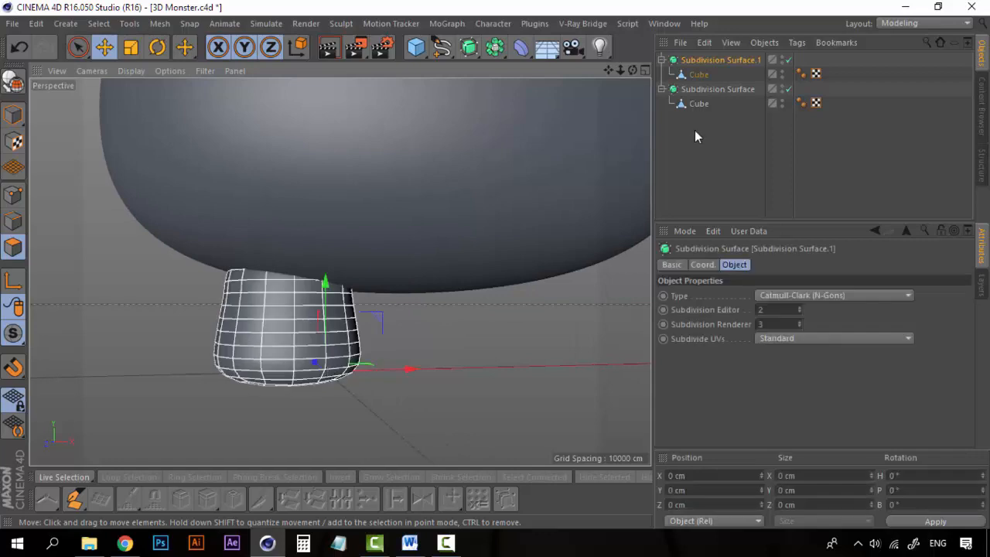
Step: Pull the bottom-row polygons on the leg cube's front and back faces slightly outward
left_click(699, 75)
left_click(266, 368)
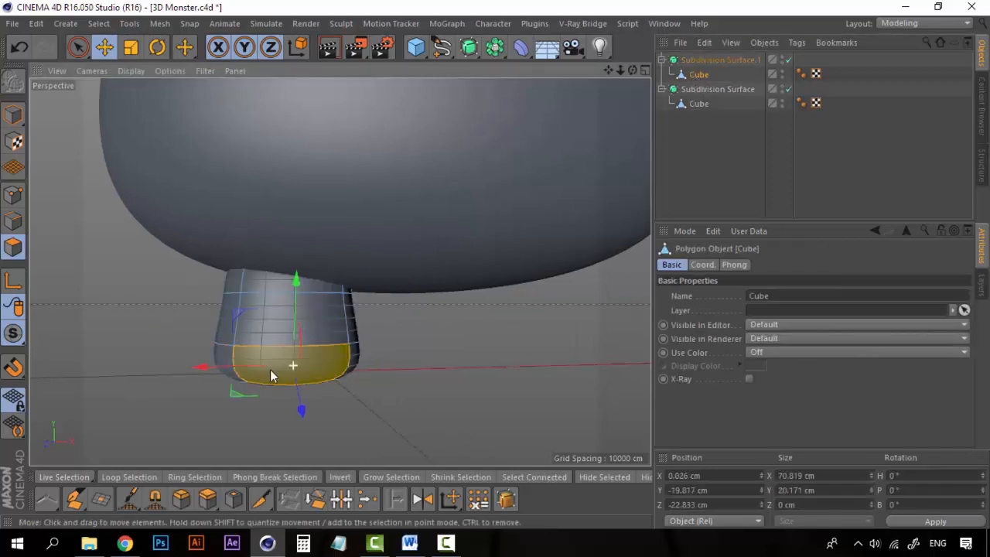
left_click_drag(266, 368, 386, 397, "alt")
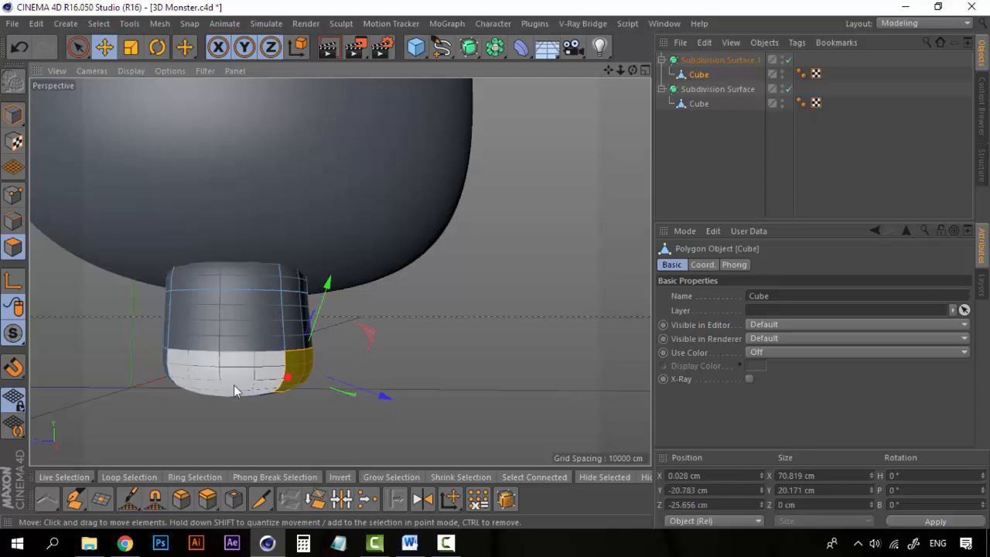
left_click(164, 370)
left_click_drag(139, 381, 132, 383)
left_click_drag(389, 366, 273, 364, "alt")
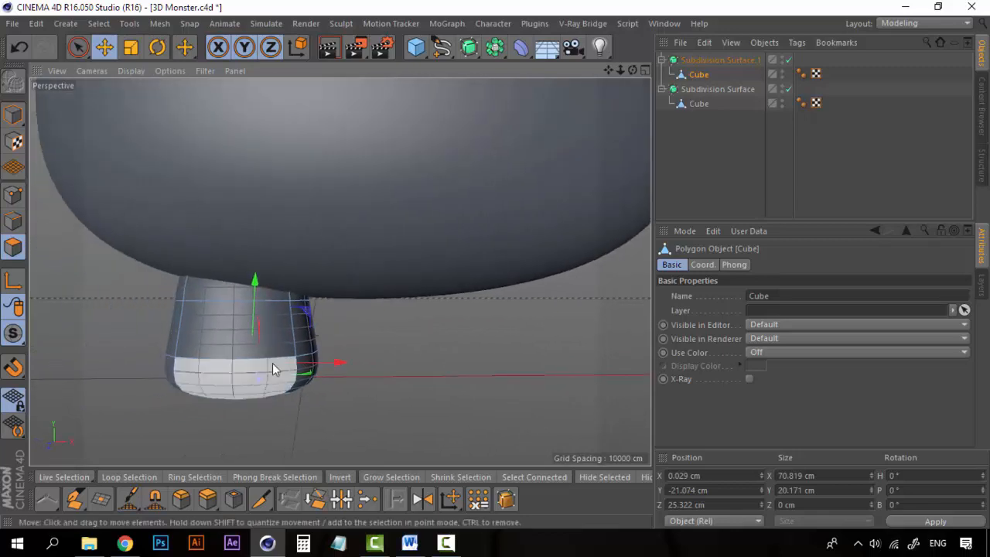
Step: Move the bottom-row polygons on the leg's inner and outer sides outward again by about 3 cm each, then clear the selection
left_click(301, 342)
left_click(311, 372)
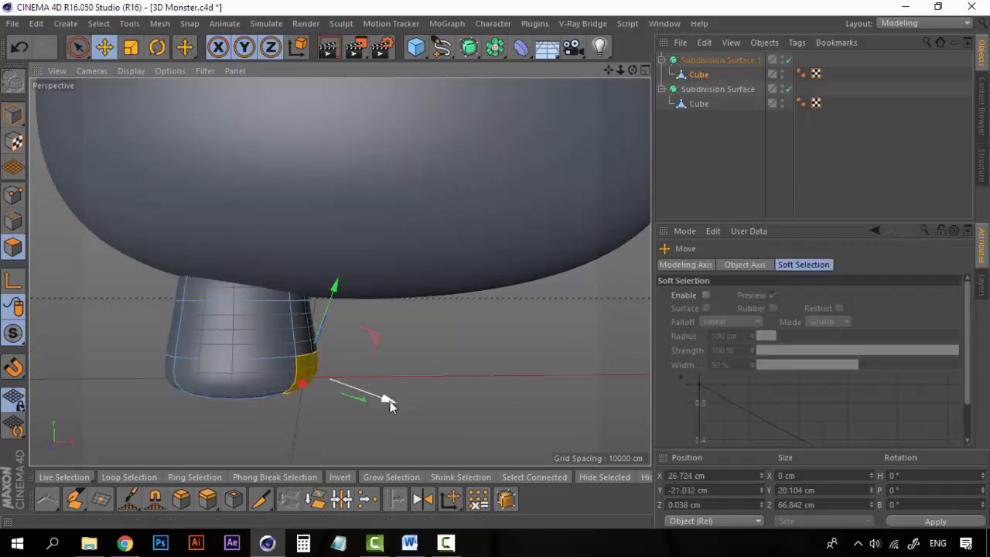
left_click_drag(387, 400, 396, 410)
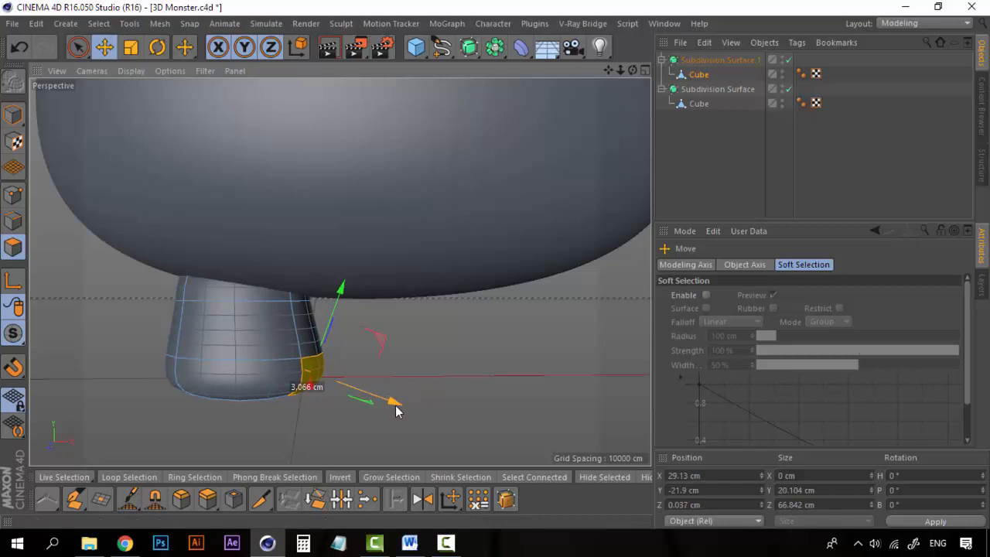
left_click(168, 370)
left_click_drag(141, 390, 126, 394)
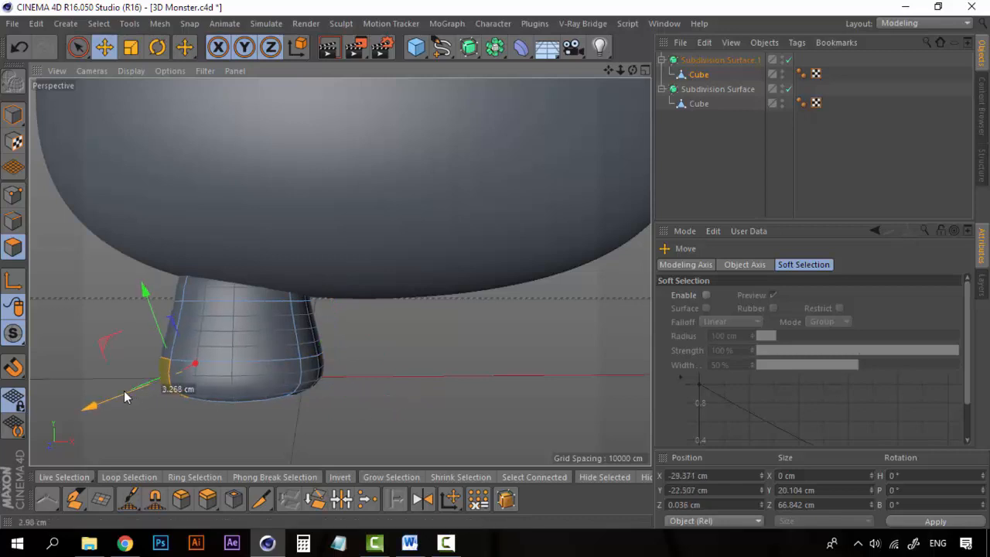
left_click(733, 148)
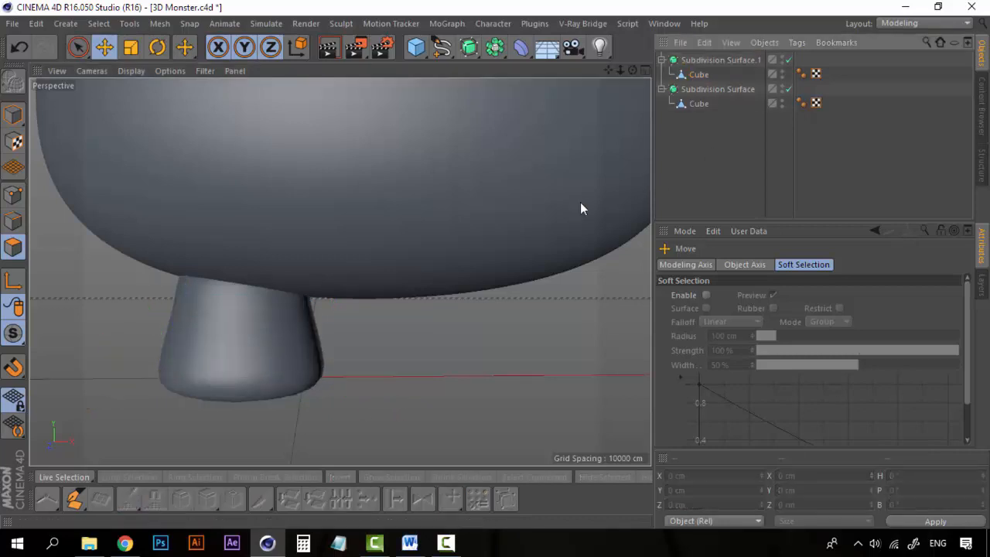
Step: Convert the leg's Subdivision Surface object into editable polygon geometry
left_click(275, 364)
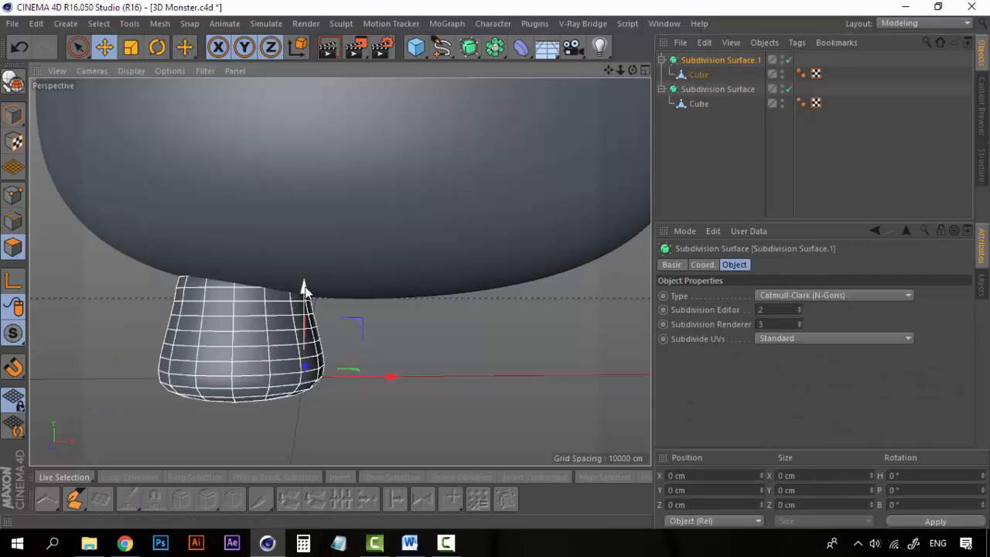
left_click_drag(304, 287, 305, 287)
scroll(356, 284, "down", 4)
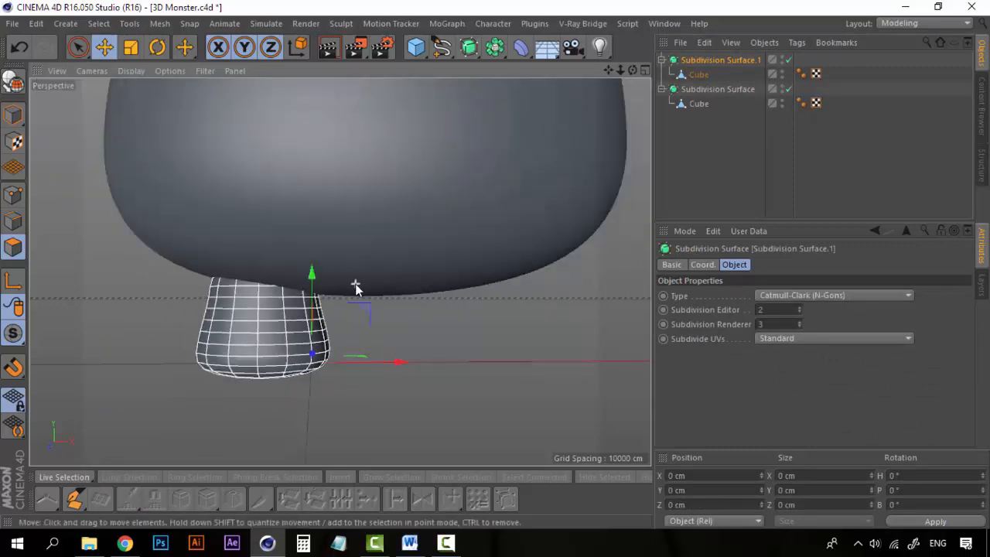
scroll(360, 284, "down", 3)
left_click_drag(418, 242, 394, 258, "alt")
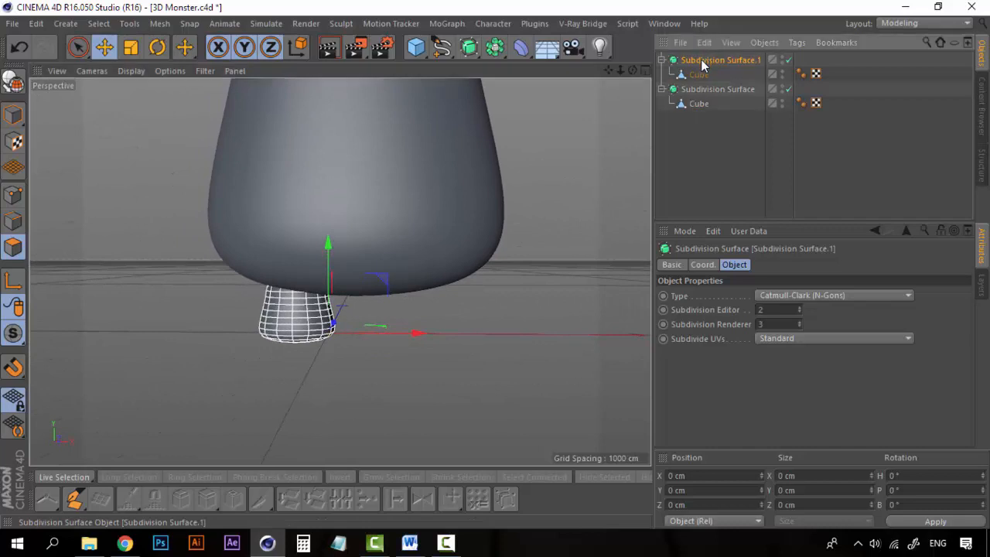
left_click(662, 60)
left_click(661, 60)
key("c")
left_click(662, 60)
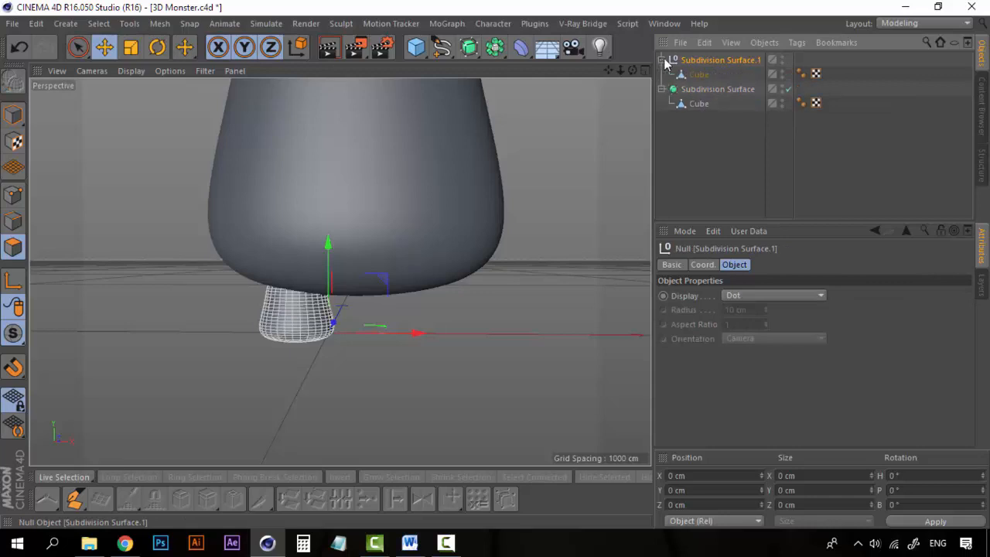
Step: Take the leg's Cube out of the Subdivision Surface.1 null and delete the empty null
left_click_drag(708, 55, 702, 75)
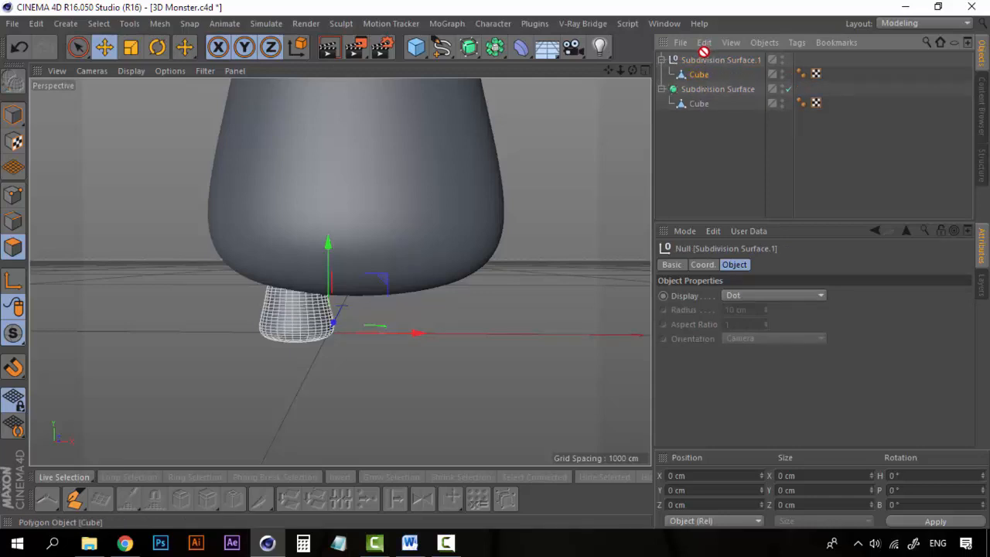
left_click_drag(701, 57, 699, 65)
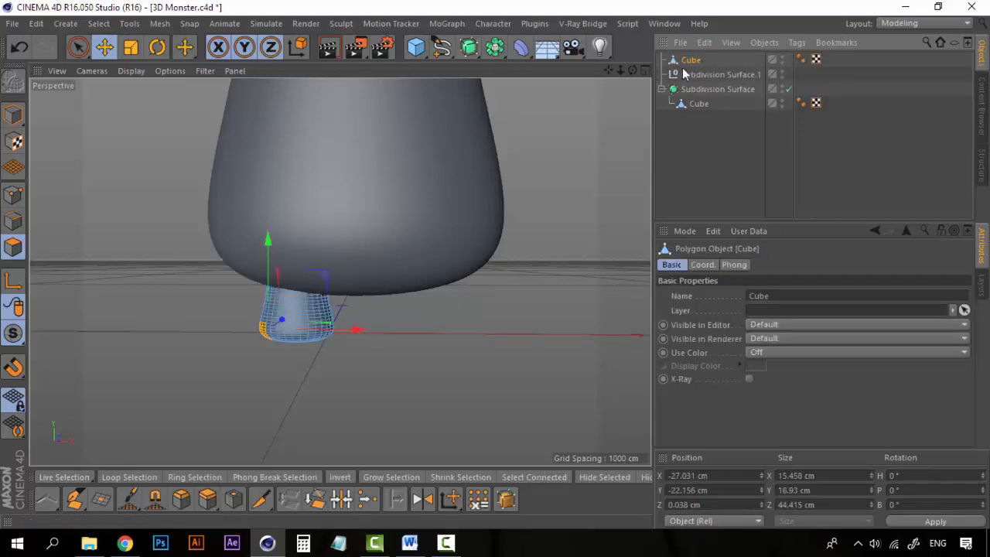
left_click(697, 73)
key("Delete")
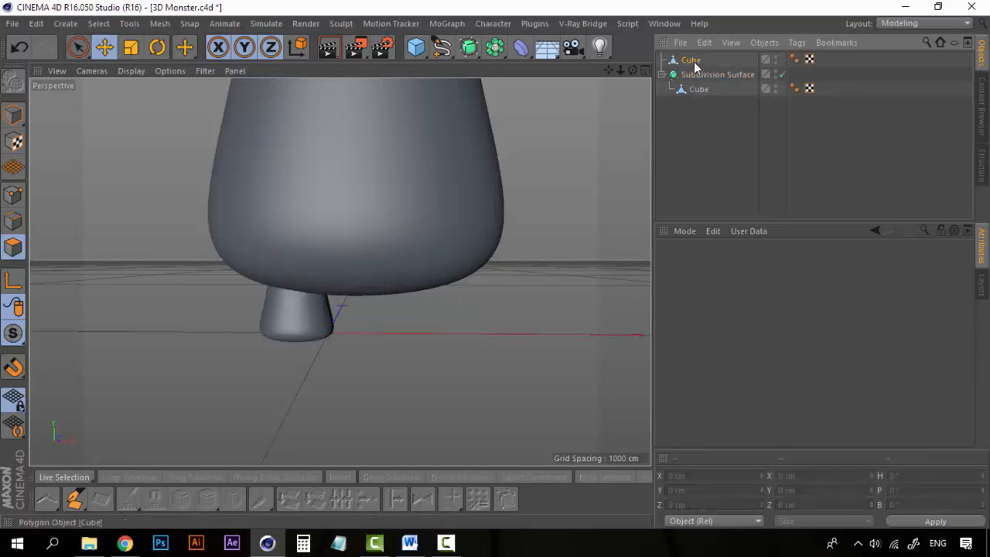
Step: Rename the leg's Cube object to "left foot"
left_click(691, 61)
left_click(710, 154)
double_click(693, 61)
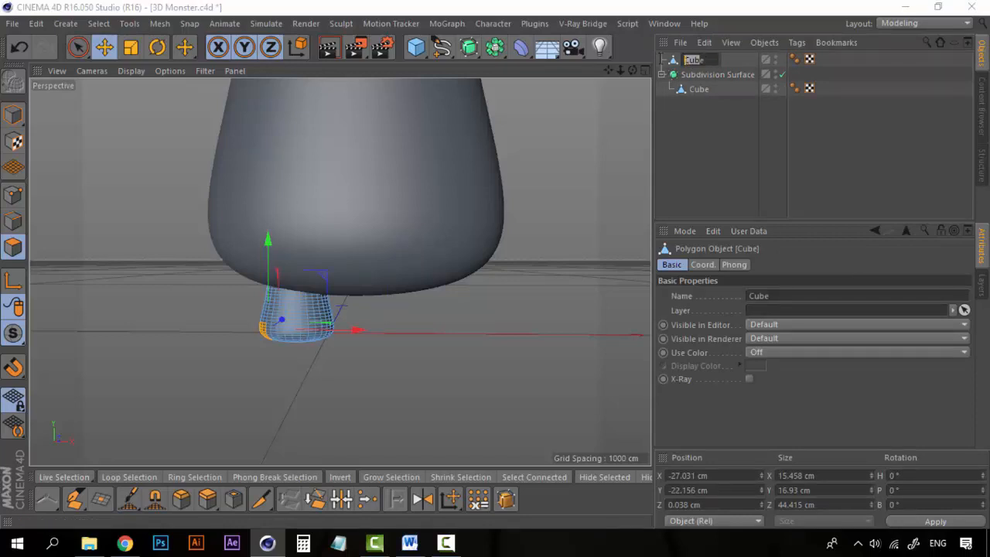
key("BackSpace")
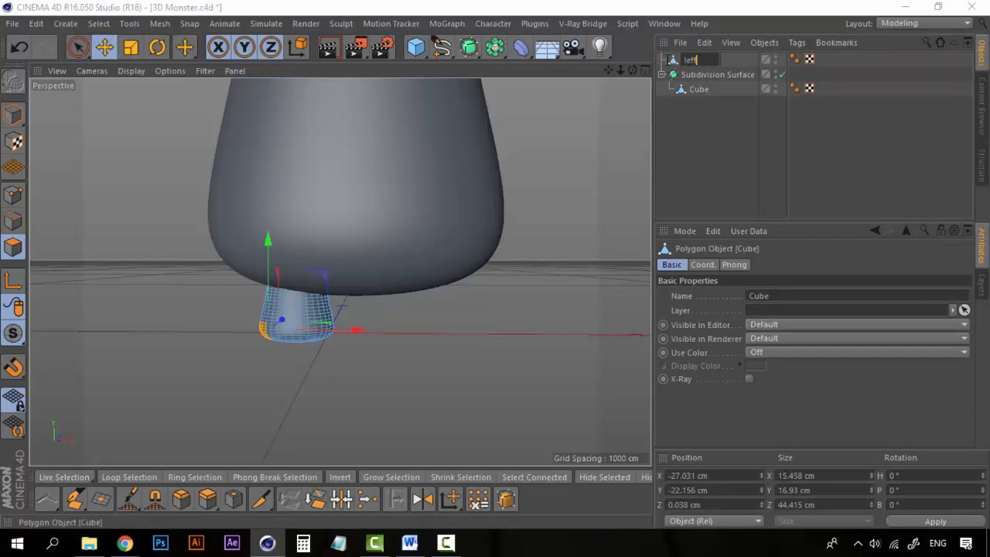
type("left foot")
key("Return")
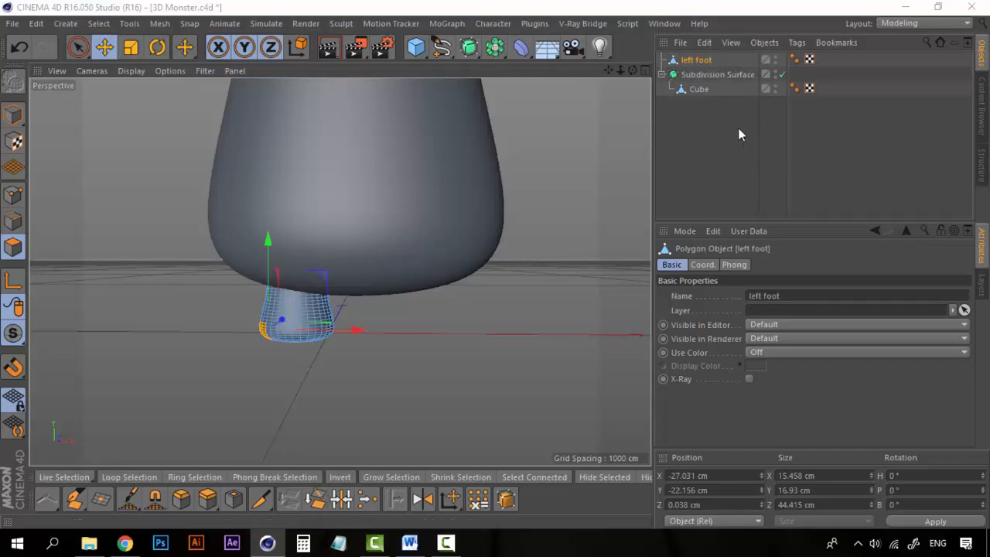
Step: In Model mode, duplicate the left foot and move the copy along X to about 82 cm in the Top view
left_click(706, 75)
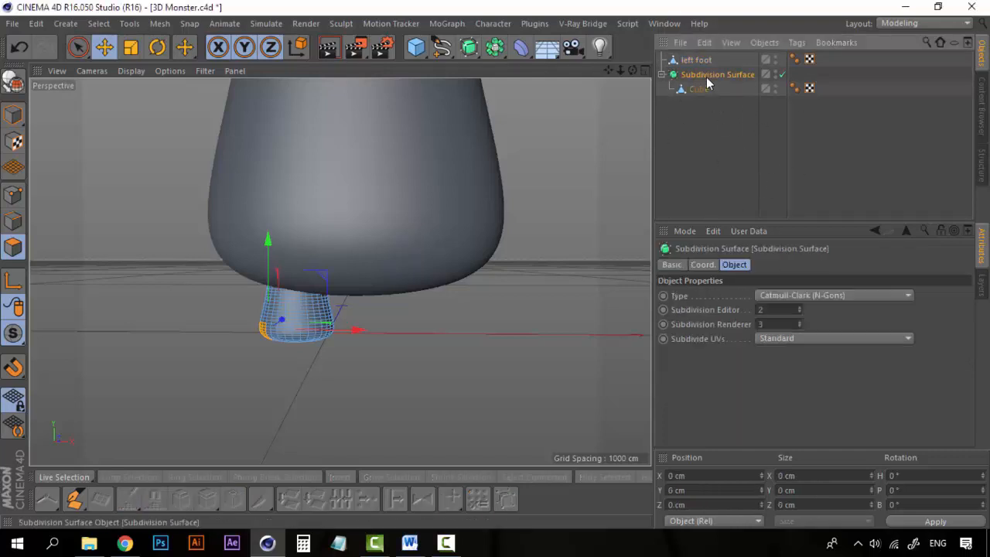
left_click(705, 61)
left_click(693, 129)
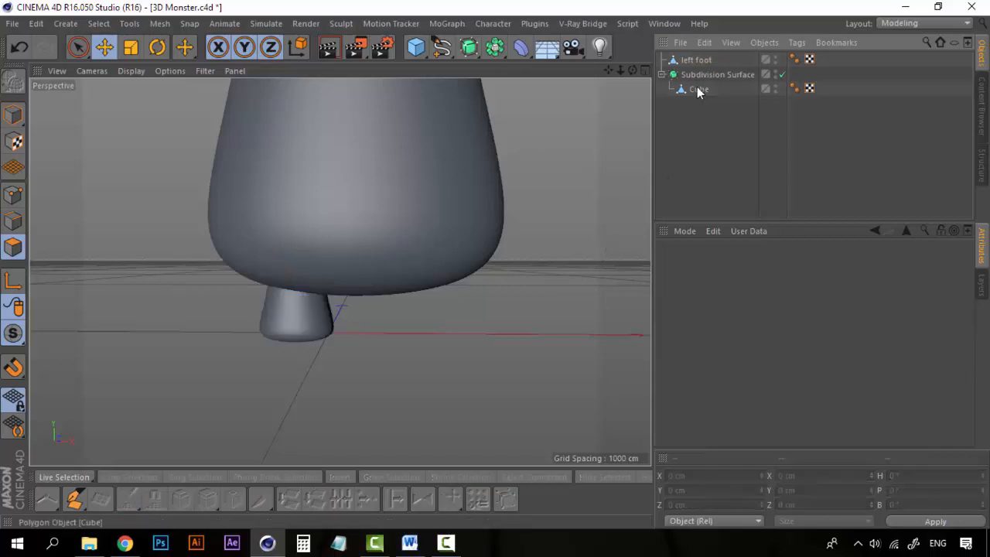
left_click(701, 74)
left_click(701, 61)
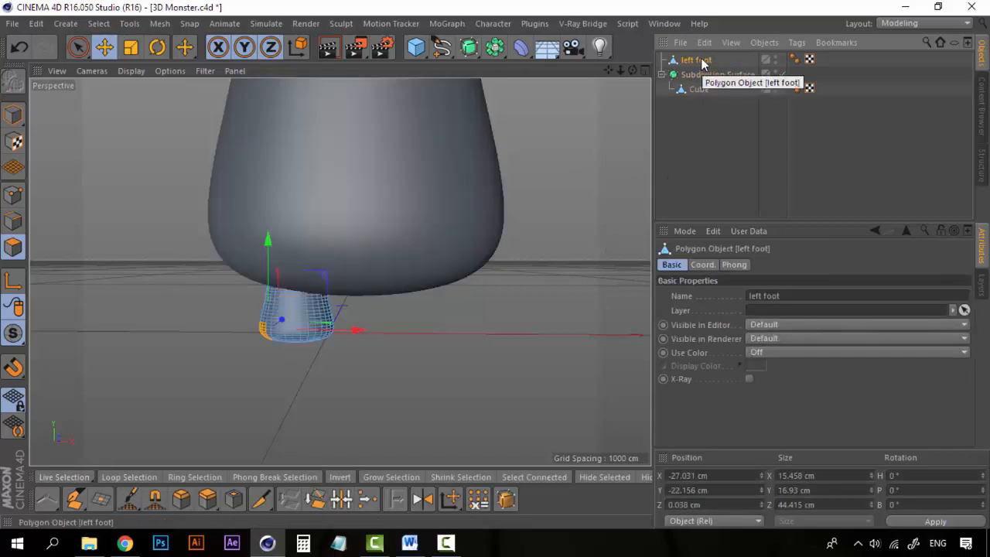
left_click(12, 116)
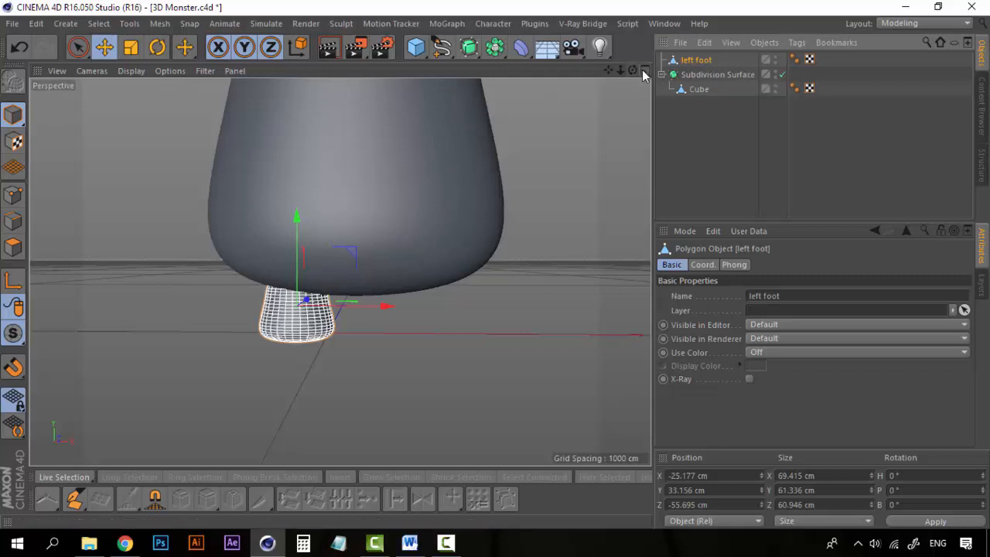
left_click(645, 70)
left_click(647, 71)
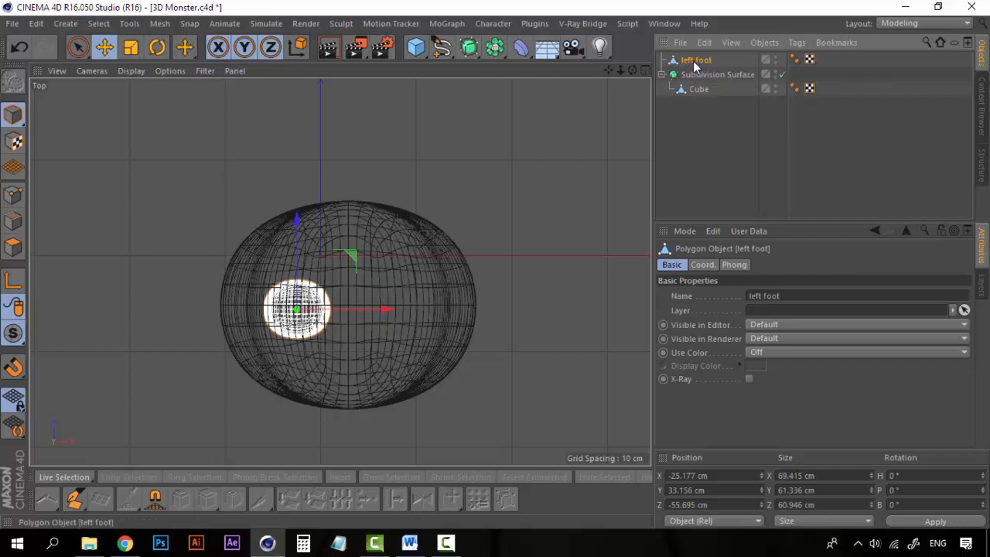
key("ctrl+c")
key("ctrl+v")
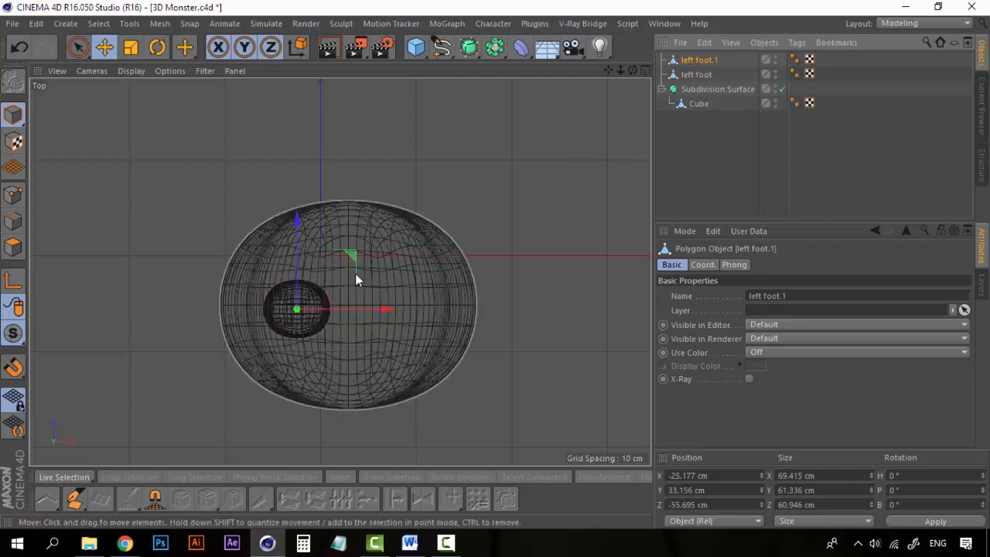
left_click_drag(385, 310, 489, 313)
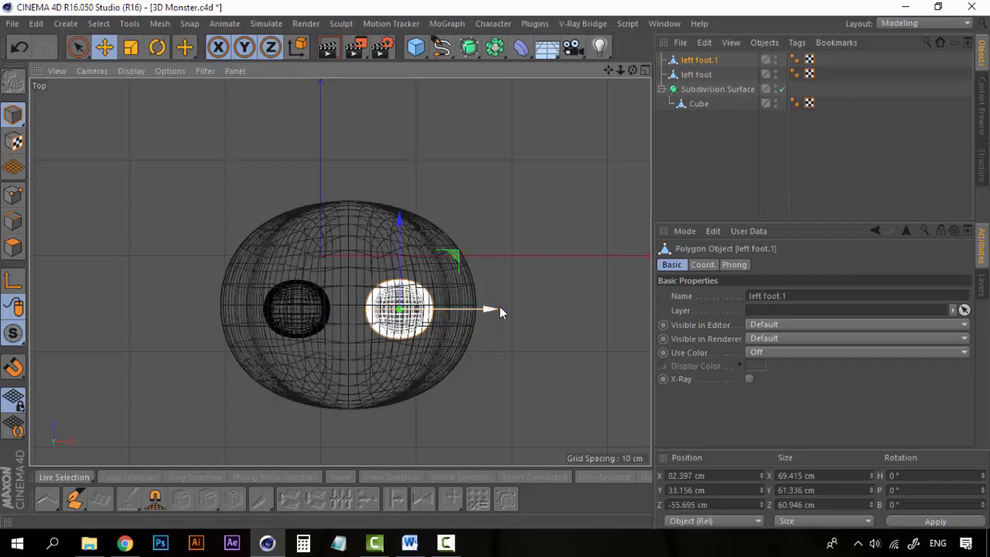
Step: Rename the copied foot to "right foot" and return to the full-size Perspective view
double_click(700, 60)
type("righ")
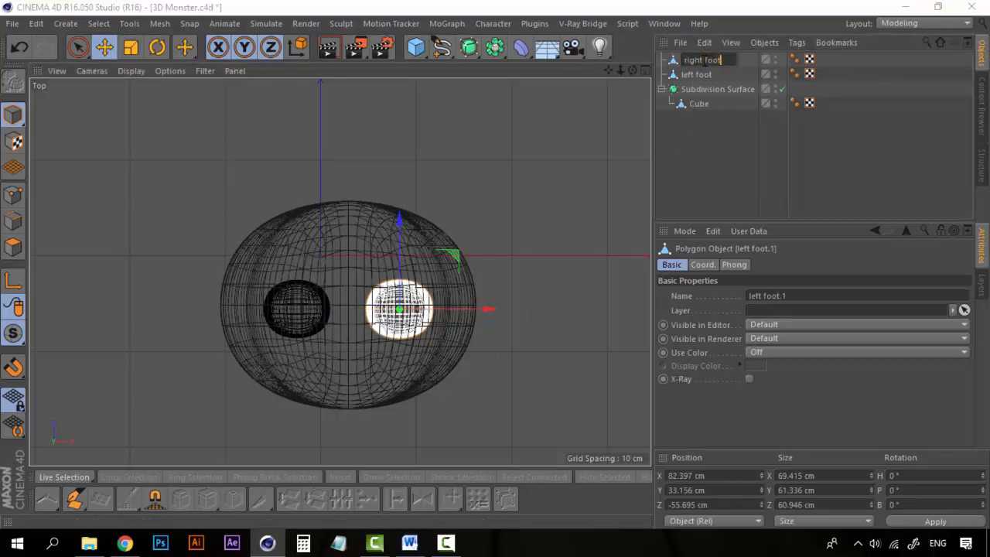
key("Return")
left_click(646, 70)
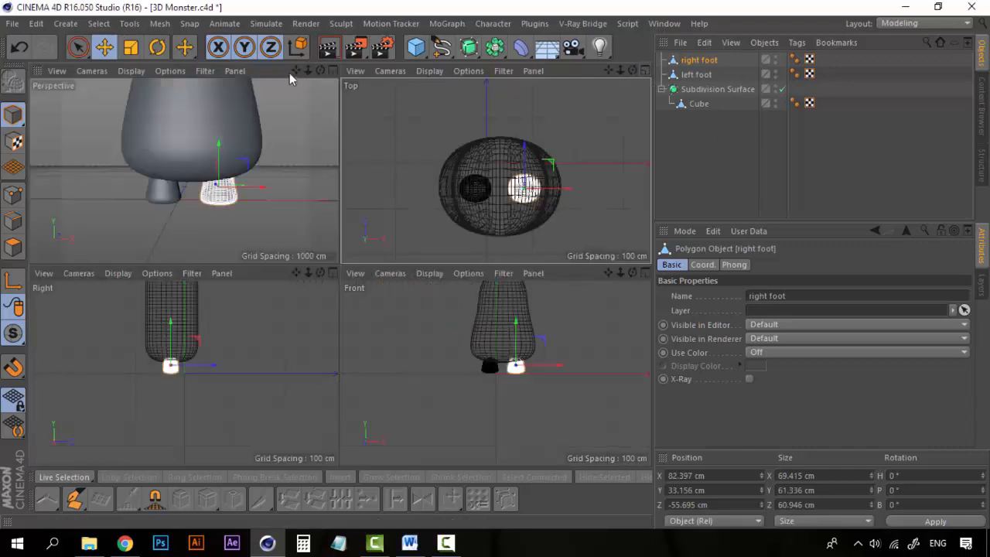
left_click(331, 70)
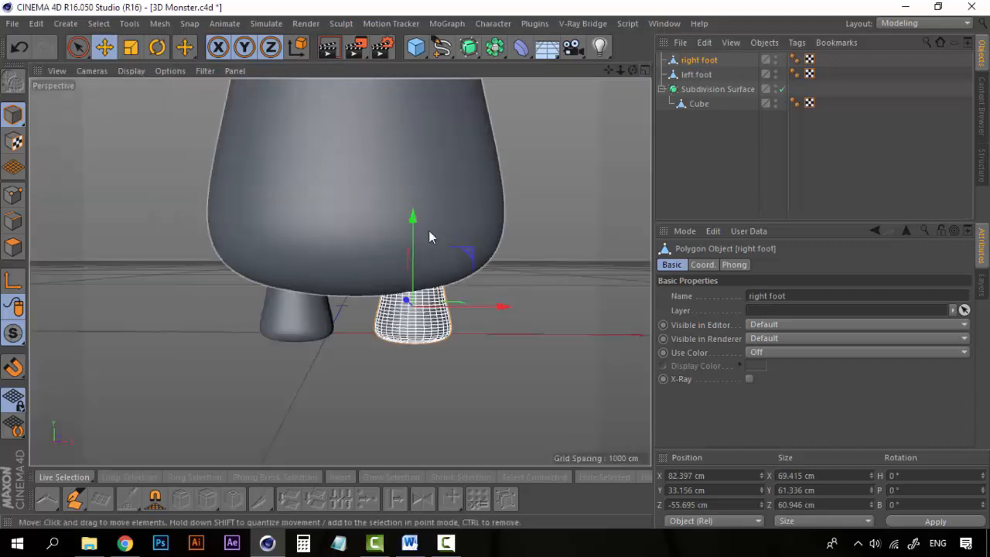
Step: Move the left foot along X to about -15 cm and the right foot to about 70 cm
left_click(709, 139)
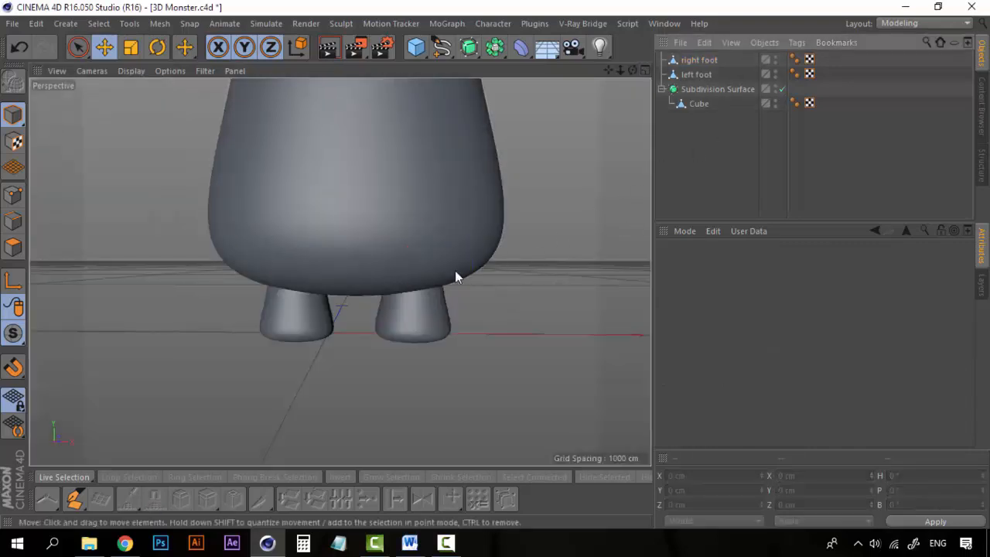
left_click(304, 324)
left_click_drag(384, 306, 395, 306)
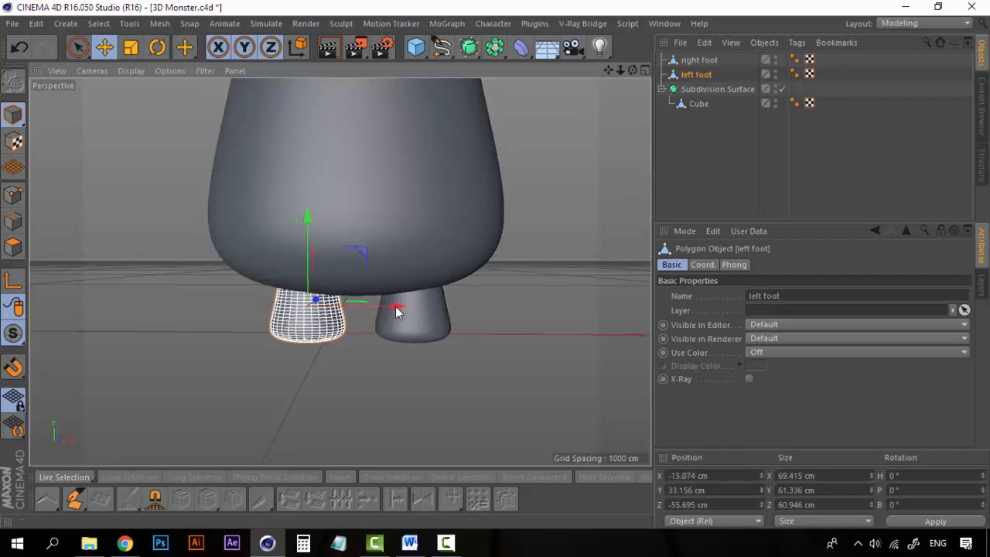
left_click(420, 320)
mouse_move(482, 311)
left_mouse_down()
mouse_move(499, 310)
mouse_move(486, 307)
left_mouse_up()
left_click(680, 202)
Step: Scale both feet together along Z to 1.15
left_click_drag(362, 291, 252, 286, "alt")
left_click_drag(292, 312, 413, 245, "alt")
left_click(700, 60)
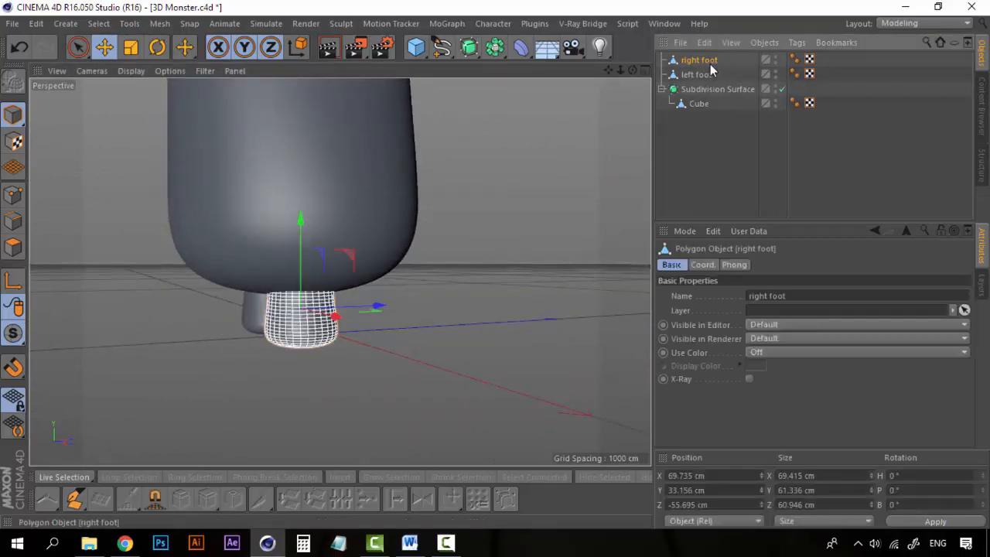
left_click(701, 74, "ctrl")
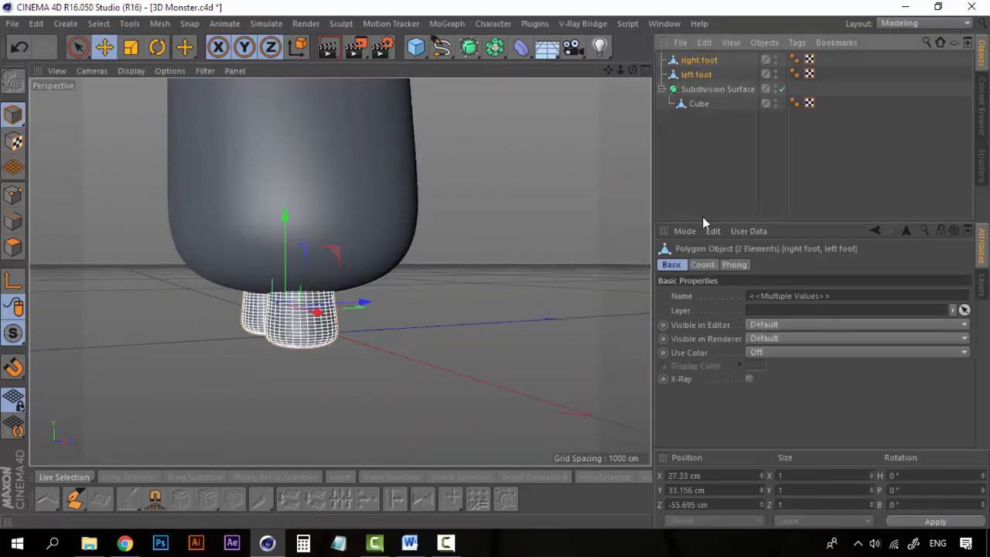
left_click(703, 264)
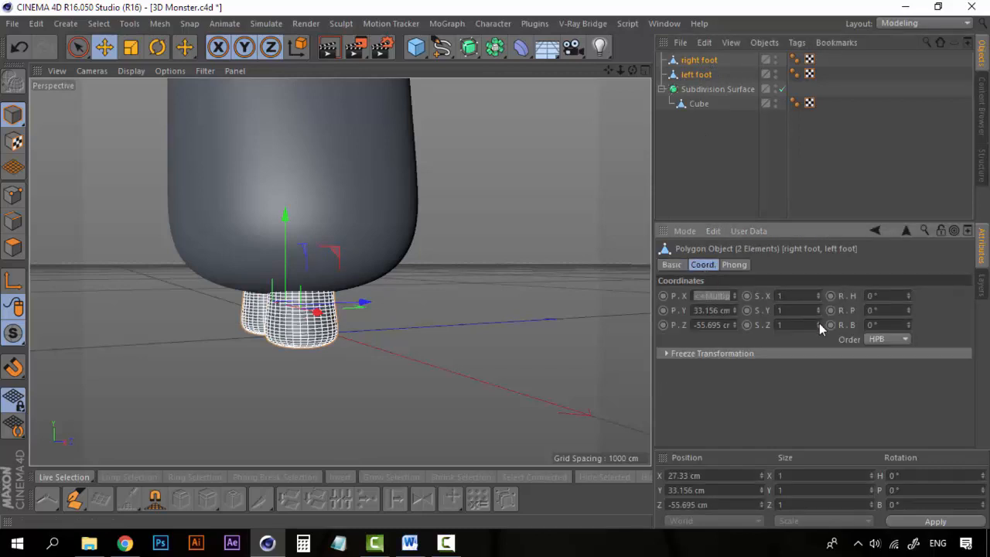
left_click_drag(820, 322, 820, 323)
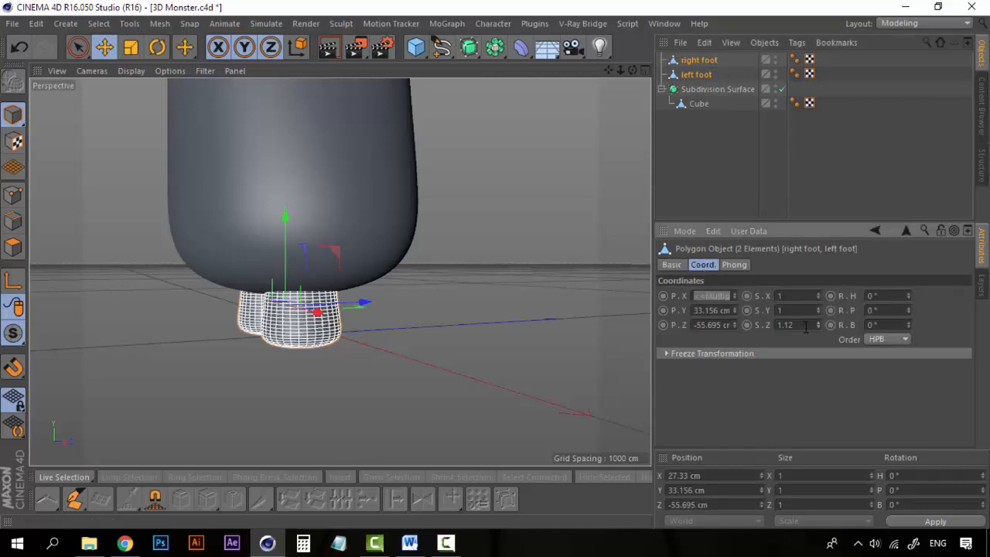
left_click_drag(820, 322, 820, 321)
left_click(818, 328)
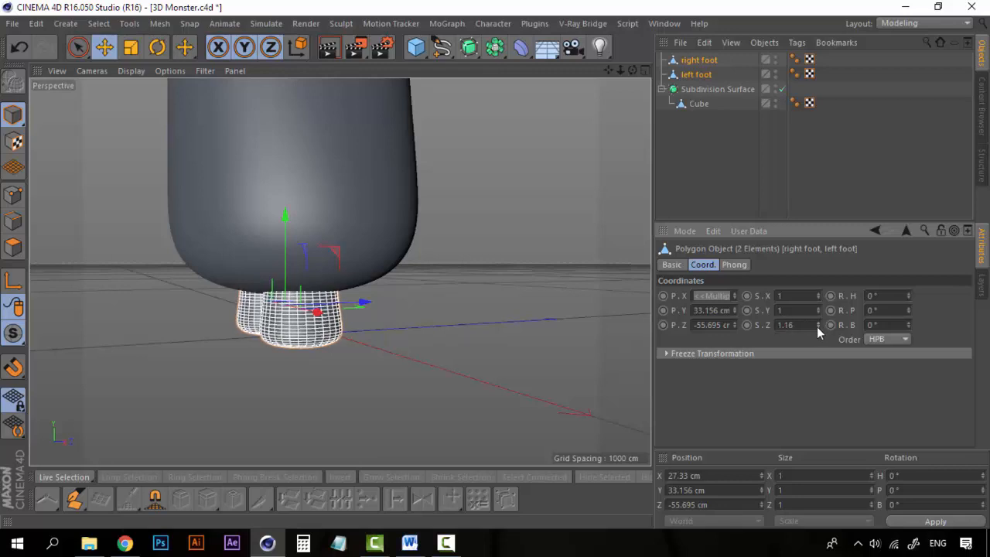
left_click(818, 328)
left_click_drag(387, 329, 524, 356, "alt")
left_click(708, 138)
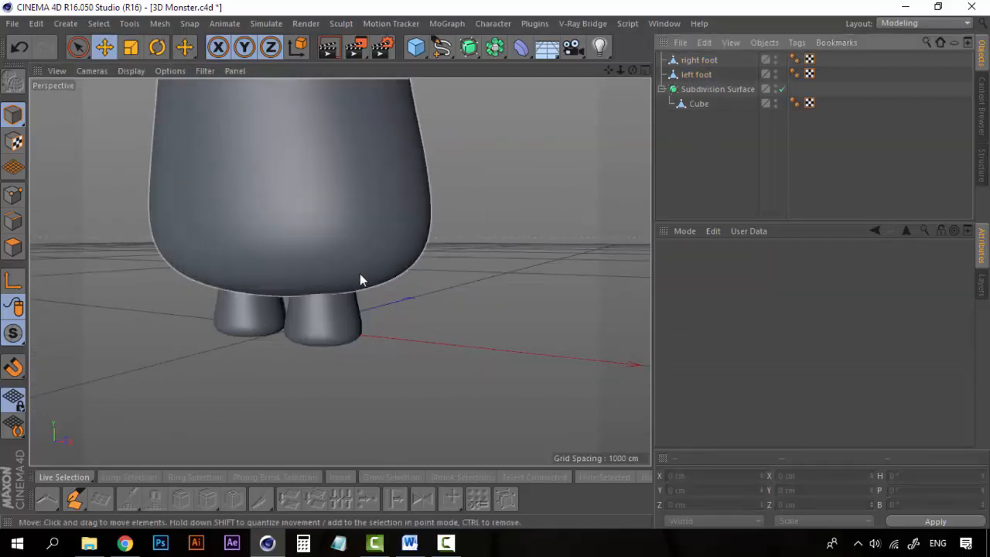
left_click_drag(360, 275, 376, 323, "alt")
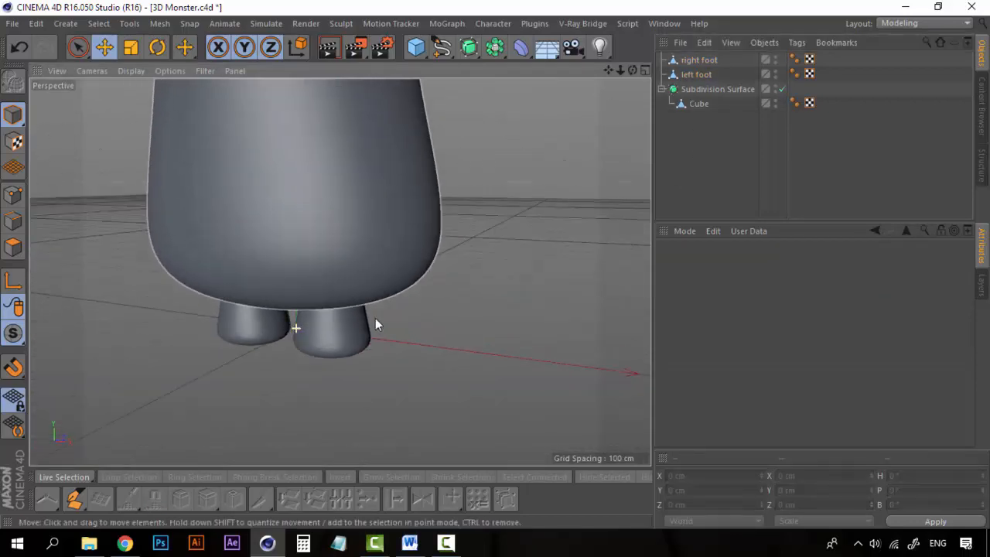
Step: Group the right foot and left foot objects under a null and rename the null "feet"
left_click(692, 62)
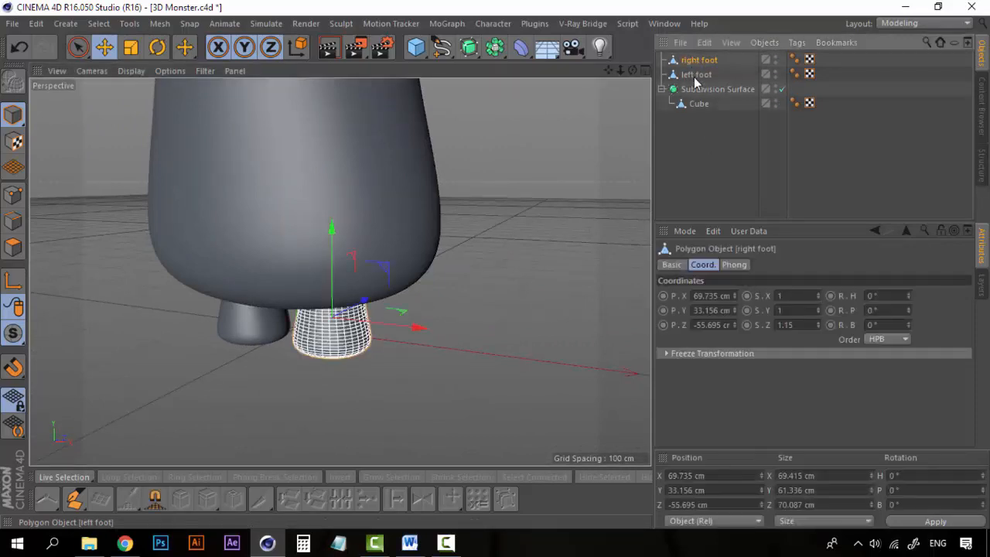
left_click(694, 74, "ctrl")
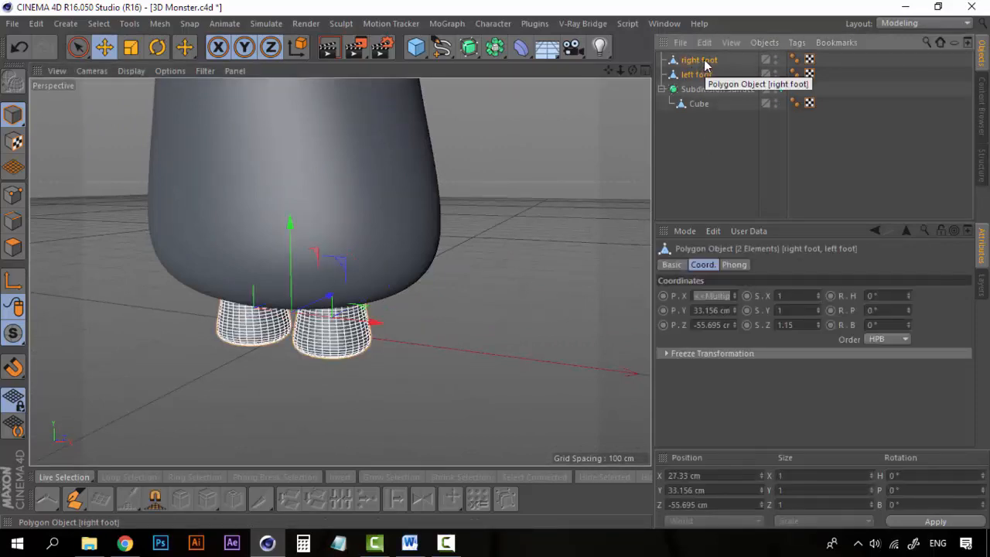
right_click(704, 62)
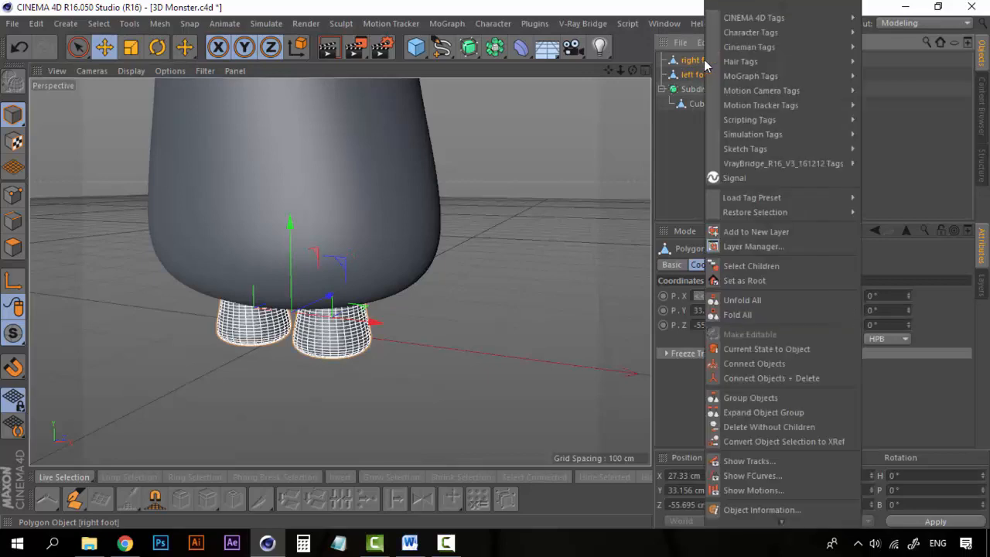
left_click(752, 397)
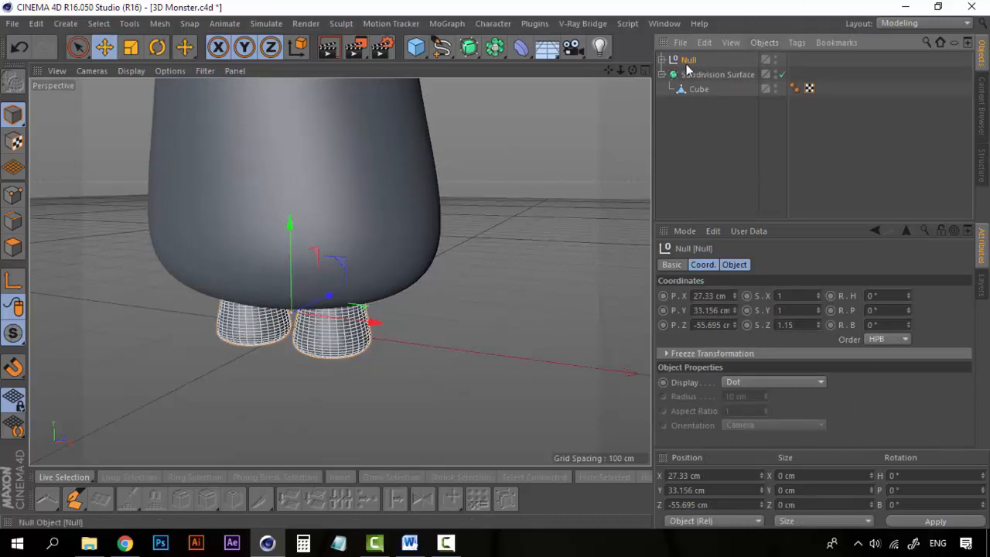
double_click(689, 61)
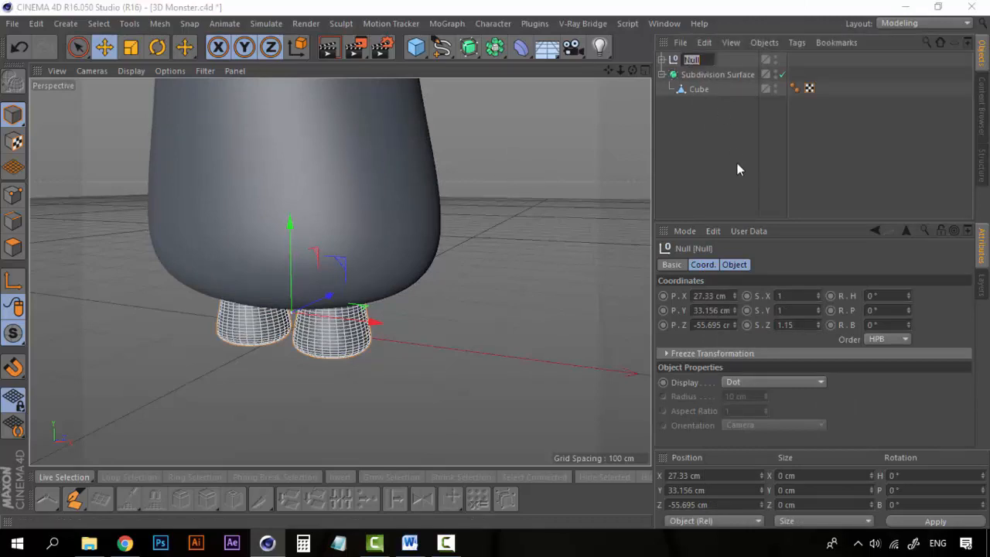
key("Return")
Step: Examine the whole monster body and its two feet from several angles
scroll(330, 203, "down", 5)
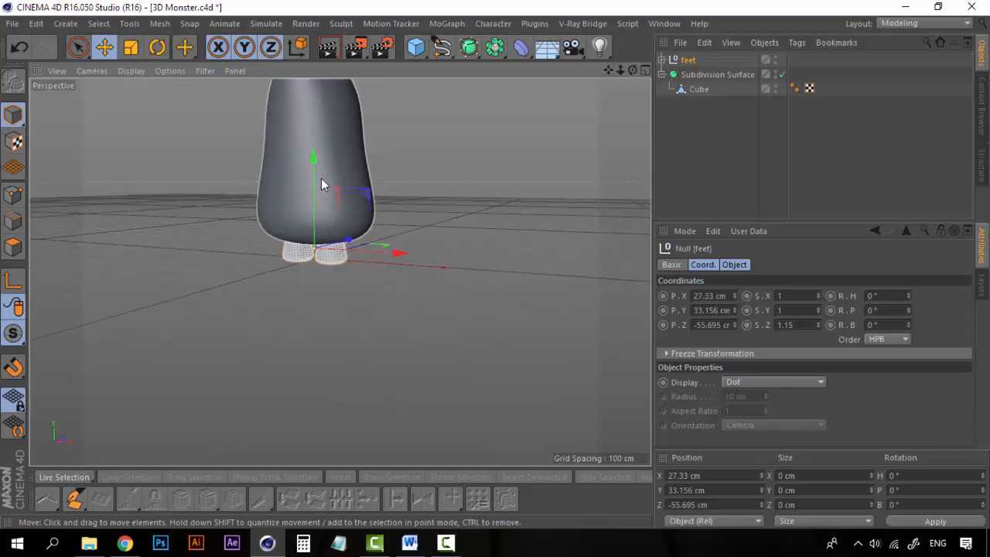
left_click_drag(321, 178, 327, 170, "alt")
middle_click_drag(327, 170, 377, 253, "alt")
scroll(399, 219, "up", 1)
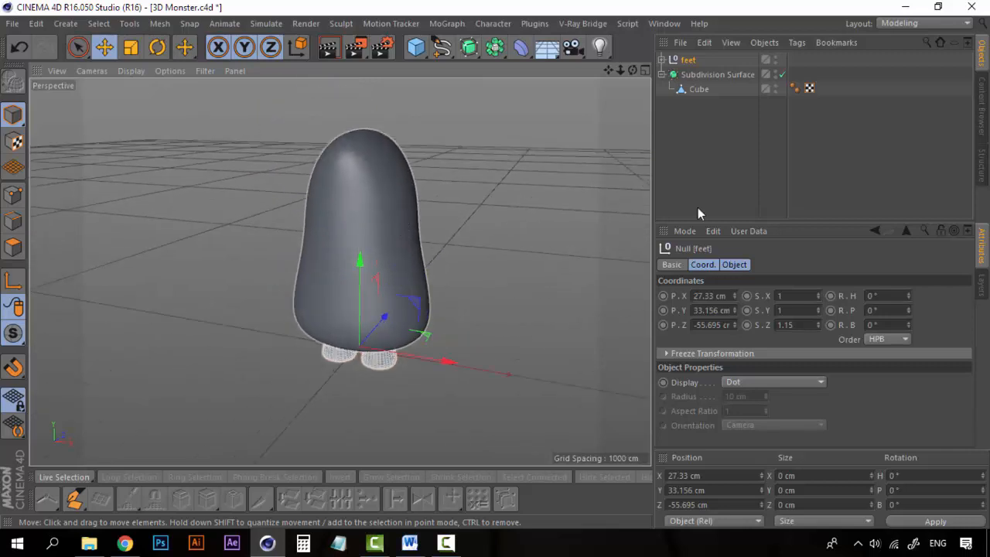
left_click(679, 164)
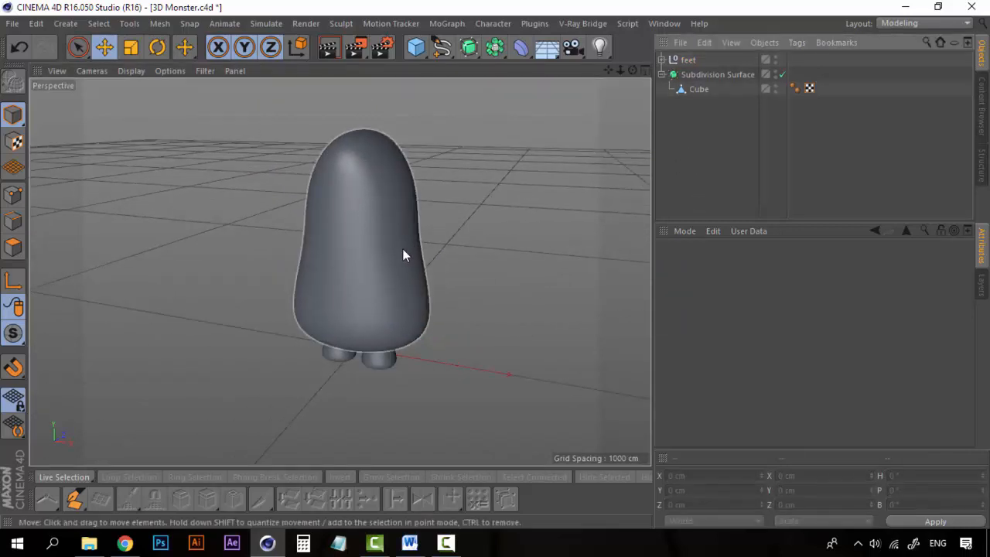
scroll(403, 254, "up", 1)
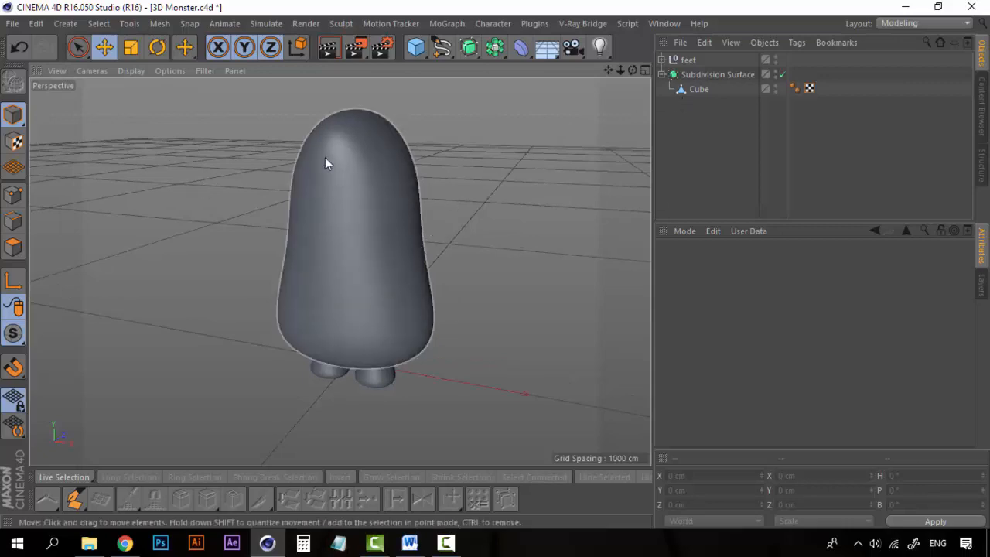
left_click_drag(367, 265, 418, 247, "alt")
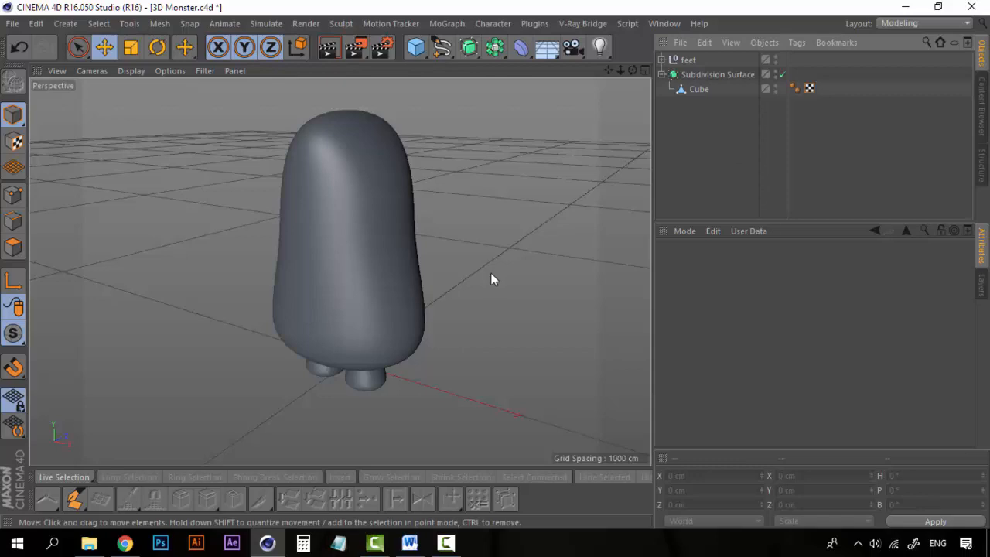
mouse_move(412, 277)
left_mouse_down("alt")
mouse_move(495, 275)
mouse_move(373, 276)
mouse_move(404, 278)
mouse_move(438, 260)
mouse_move(449, 128)
left_mouse_up("alt")
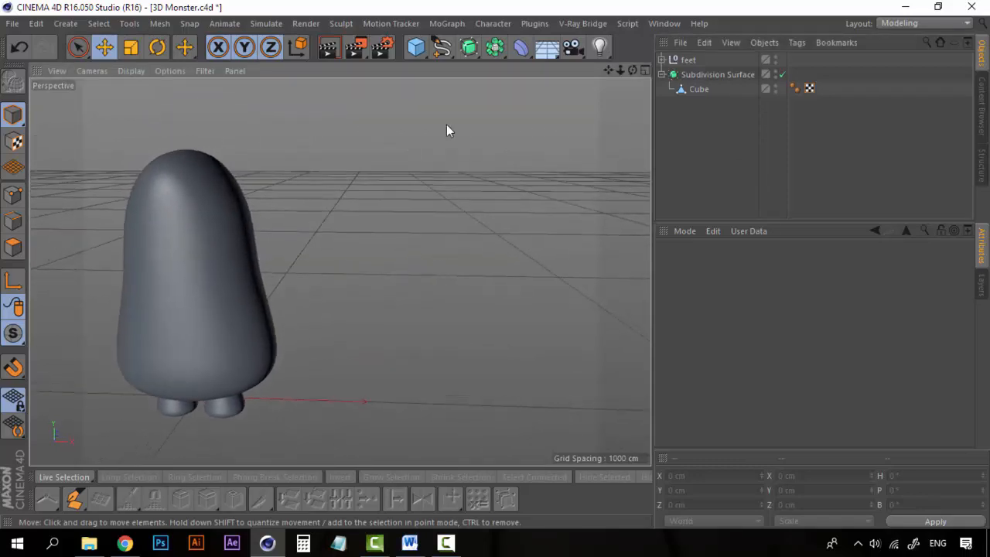
Step: Draw a closed, wavy Bezier spline beside the monster in the Perspective view
left_click(442, 48)
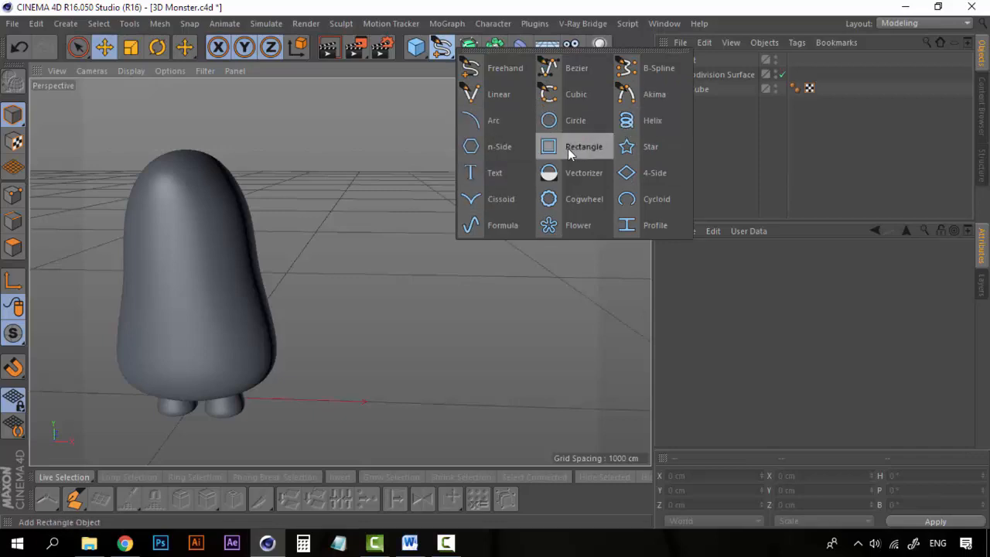
left_click(577, 69)
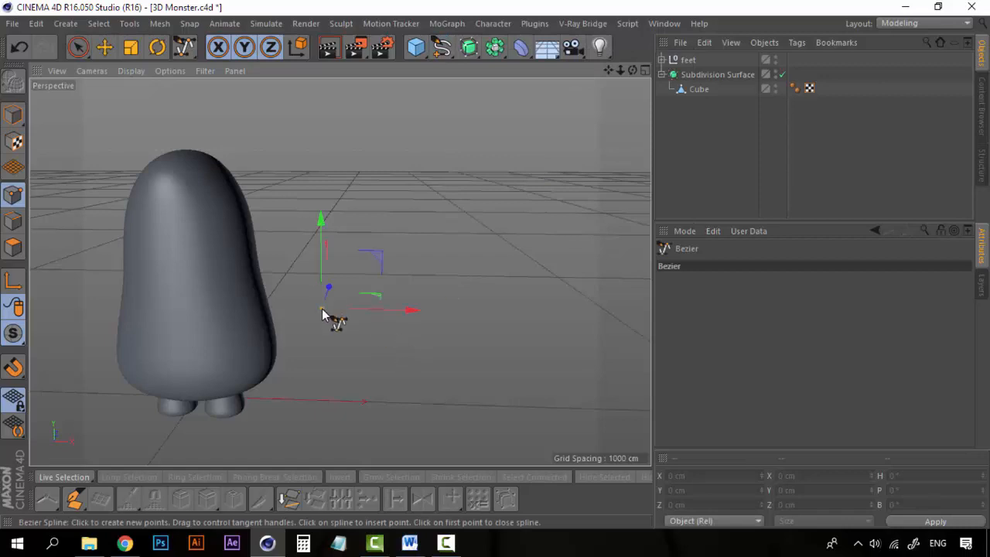
left_click(321, 309)
left_click_drag(431, 232, 404, 171)
left_click_drag(500, 154, 605, 181)
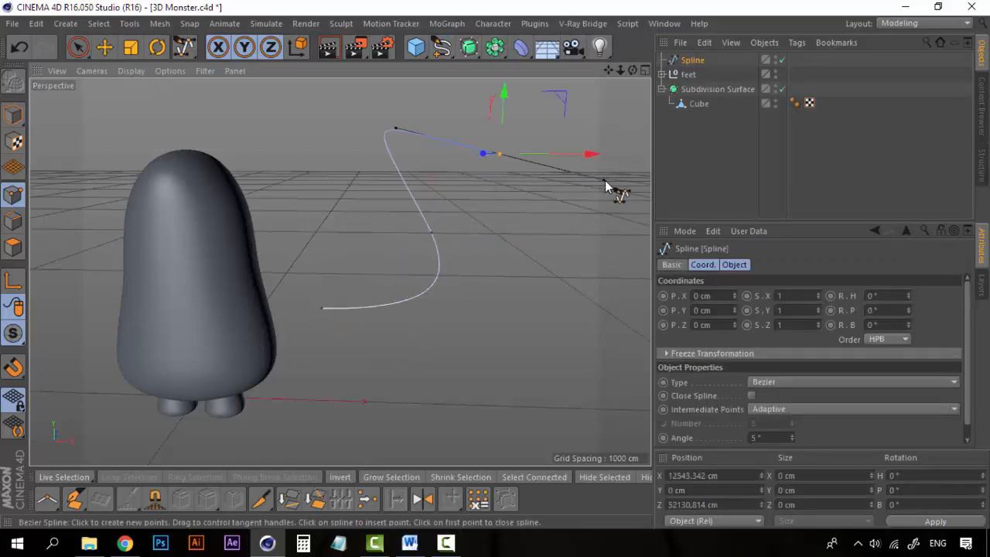
left_click_drag(571, 270, 561, 364)
left_click_drag(474, 387, 257, 411)
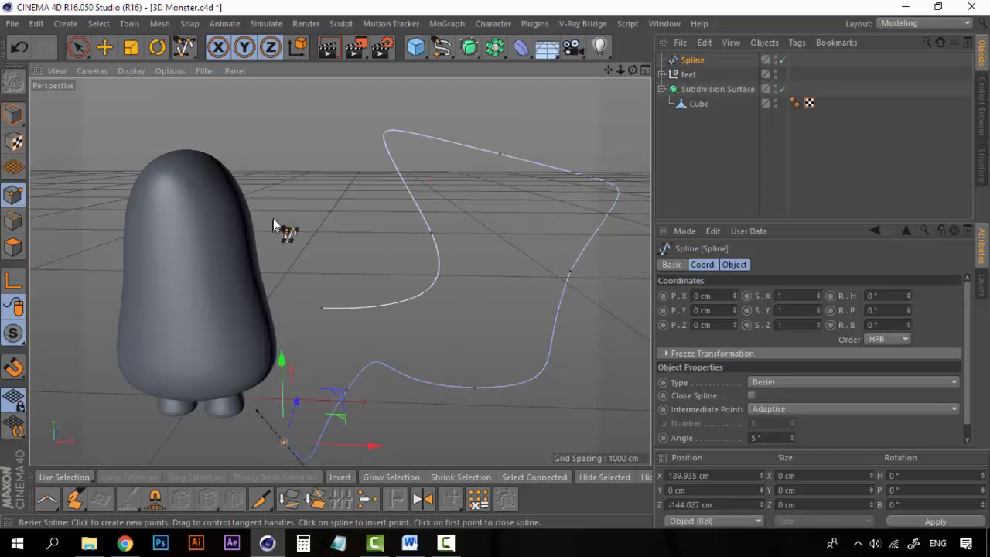
left_click_drag(273, 220, 411, 179)
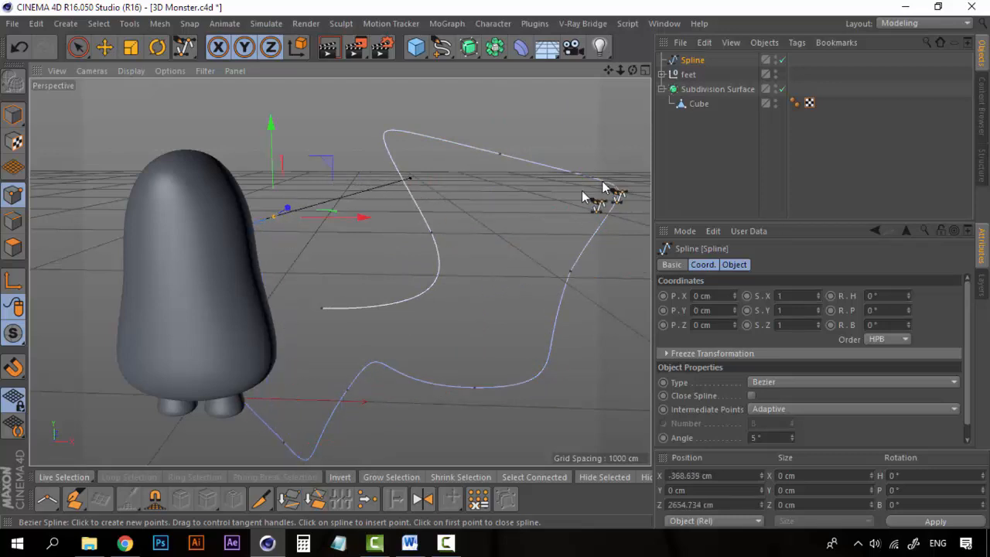
left_click(322, 308)
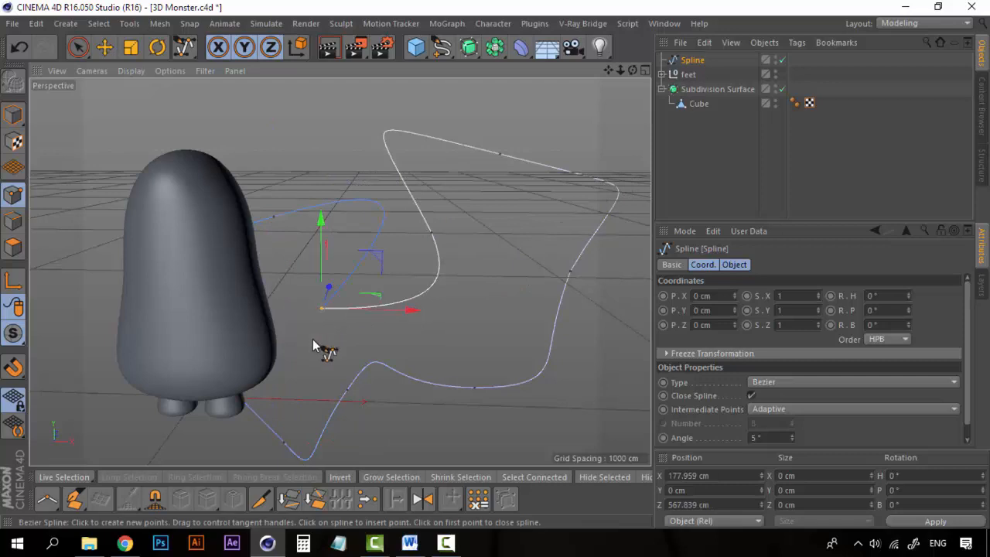
left_click(722, 168)
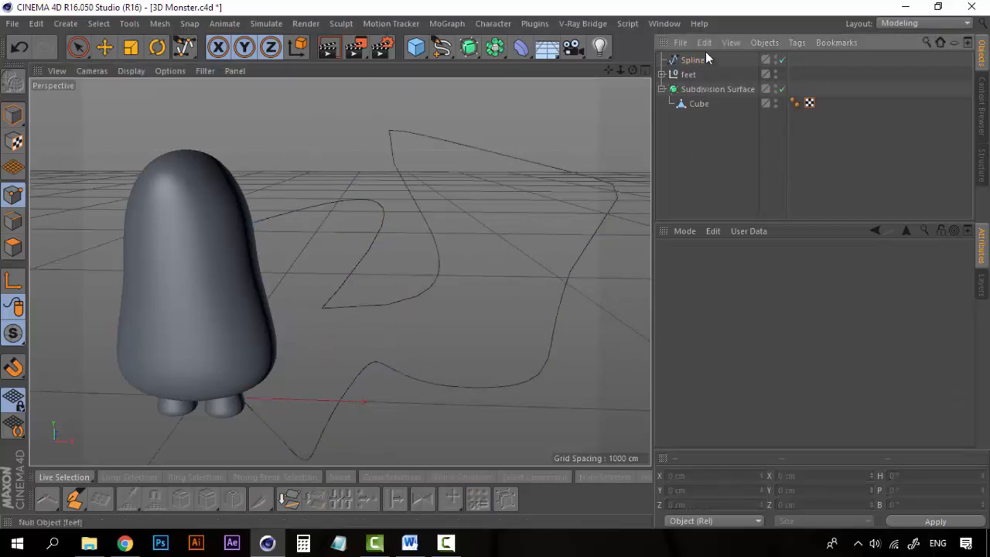
Step: Add an Extrude generator, nest the closed spline under it and inspect the extruded shape
left_click(695, 62)
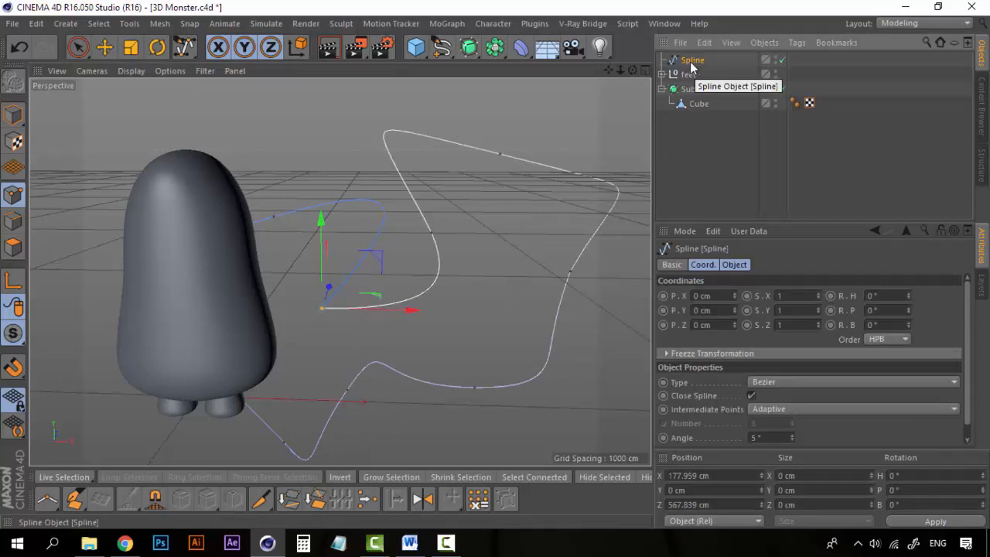
left_click_drag(469, 47, 601, 68)
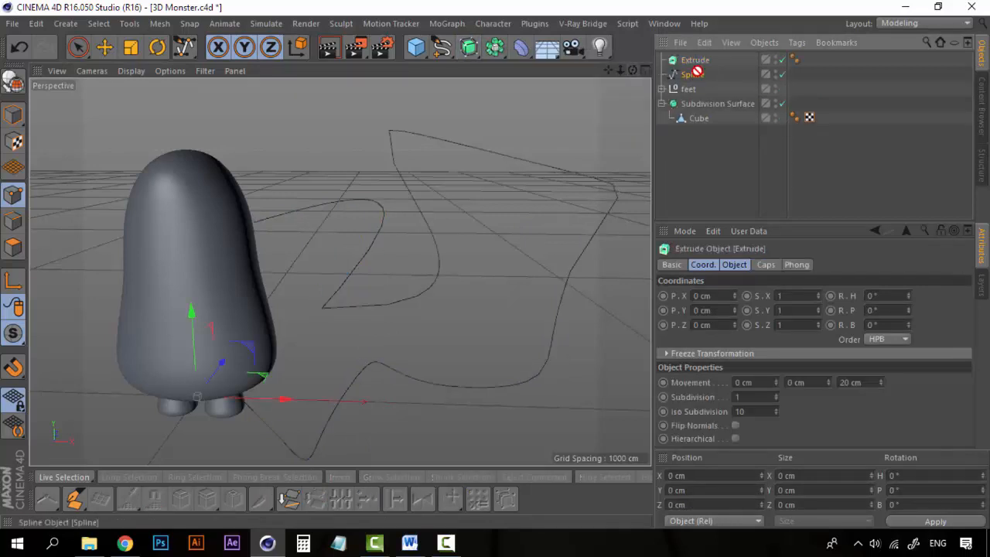
left_click_drag(699, 66, 698, 65)
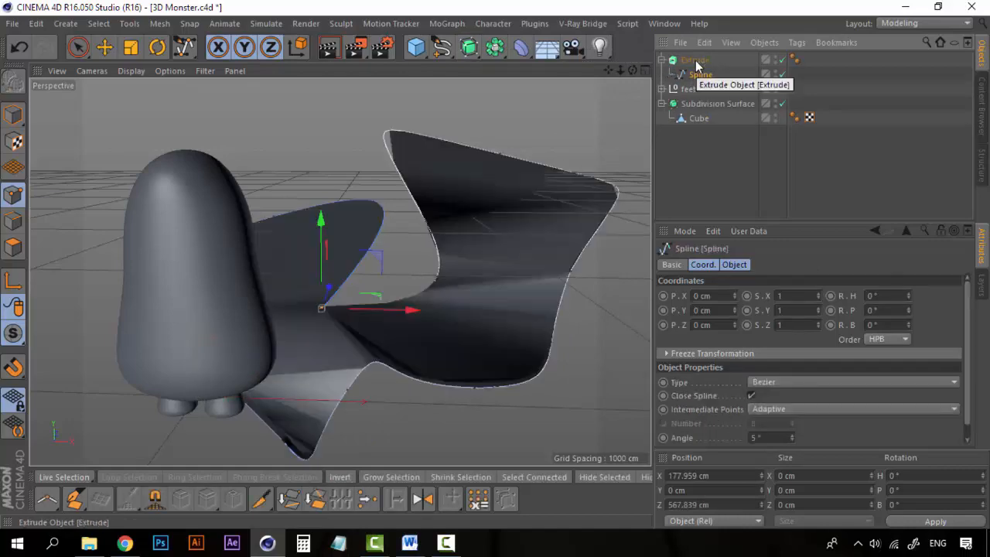
left_click_drag(507, 261, 503, 221, "alt")
left_click(712, 150)
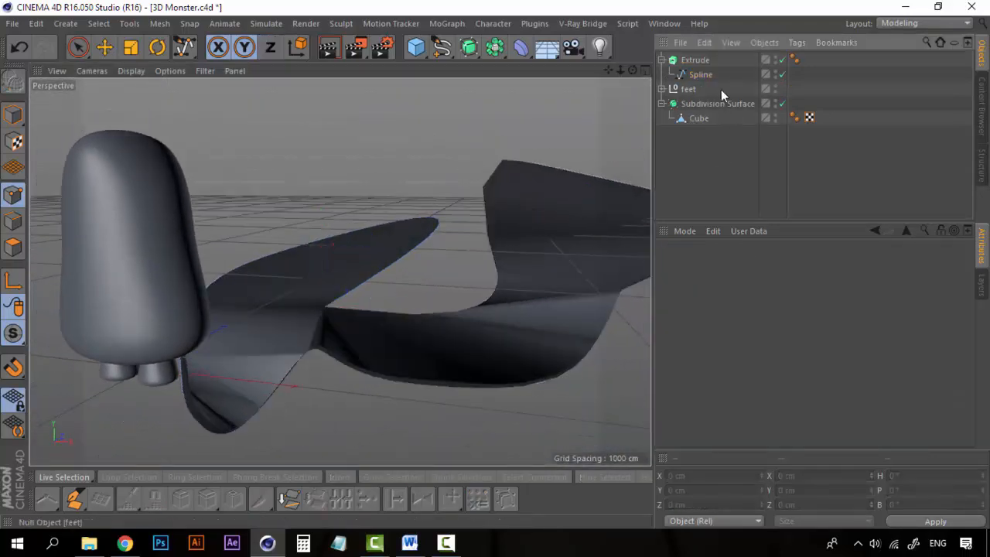
Step: Undo the extrusion and all points of the Bezier spline until the spline object is removed
key("ctrl+z")
key("ctrl+z")
key("ctrl+z")
key("ctrl+z")
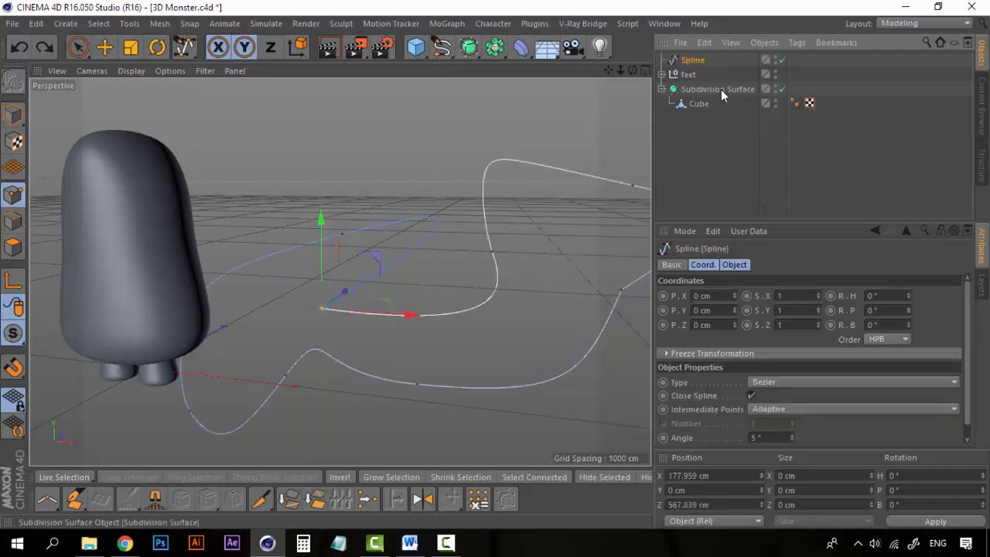
key("ctrl+z")
key("ctrl+z")
key("ctrl+z")
key("ctrl+z")
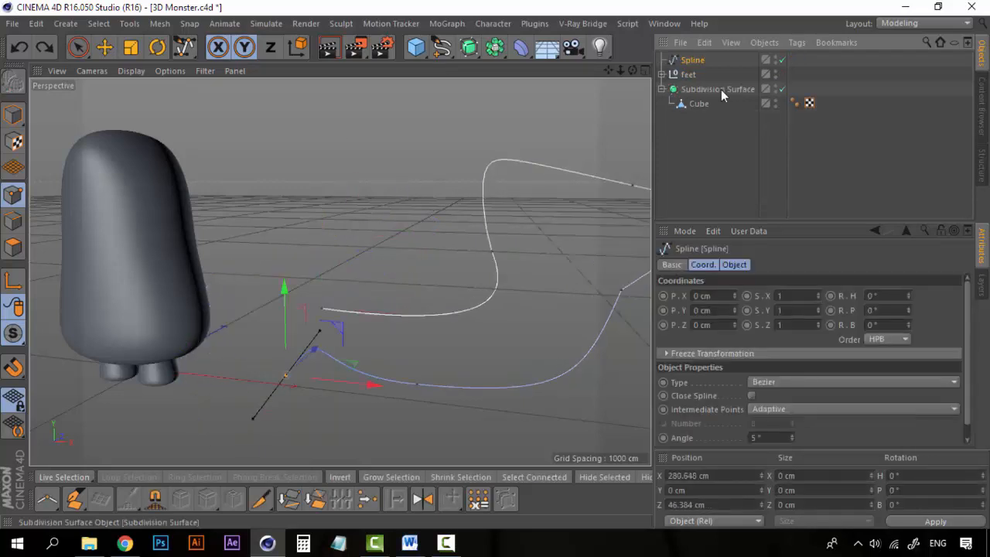
key("ctrl+z")
key("ctrl+z")
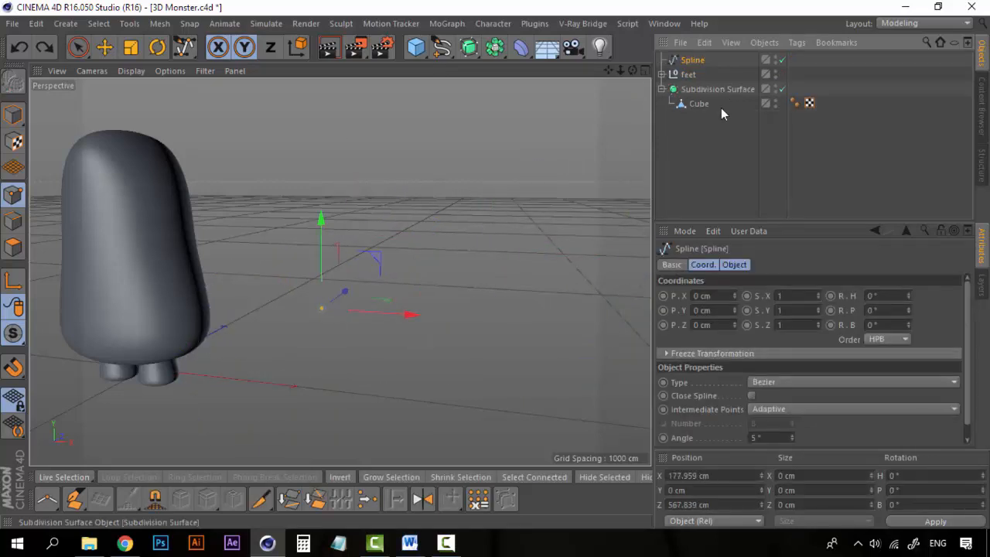
left_click(696, 72)
key("ctrl+z")
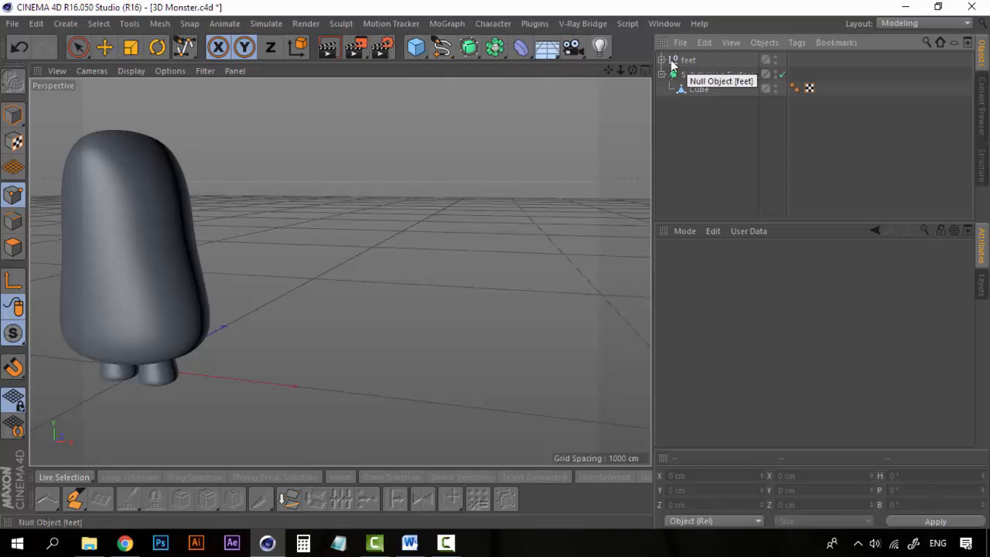
Step: Draw an open, curved two-point Bezier spline beside the monster's body in the Right view
left_click(647, 68)
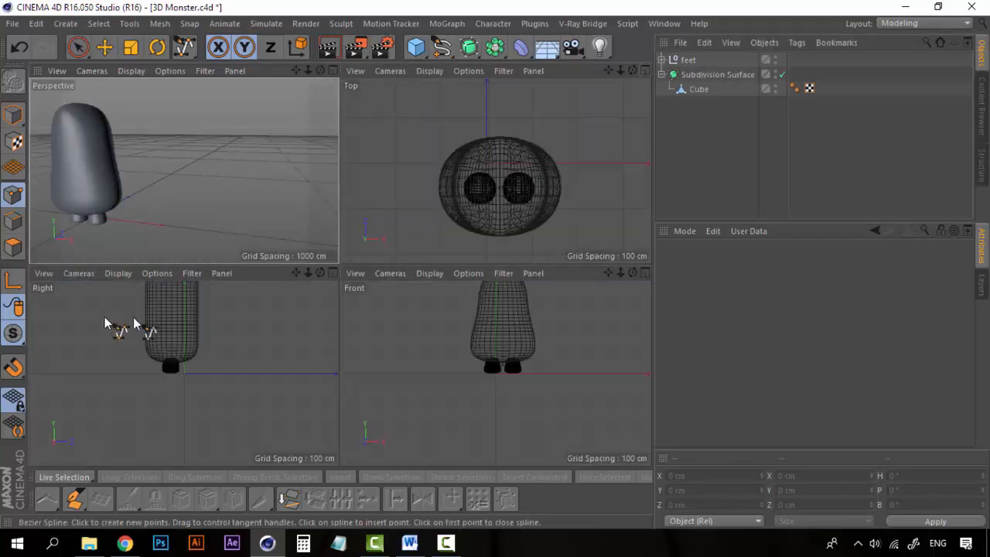
scroll(144, 350, "up", 1)
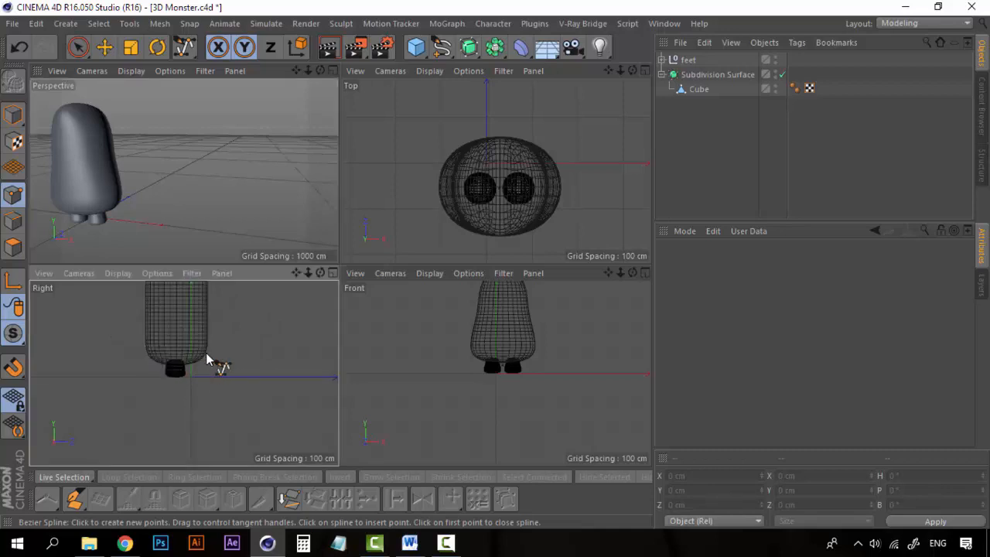
middle_click_drag(207, 357, 158, 421, "alt")
middle_click_drag(223, 381, 211, 378, "alt")
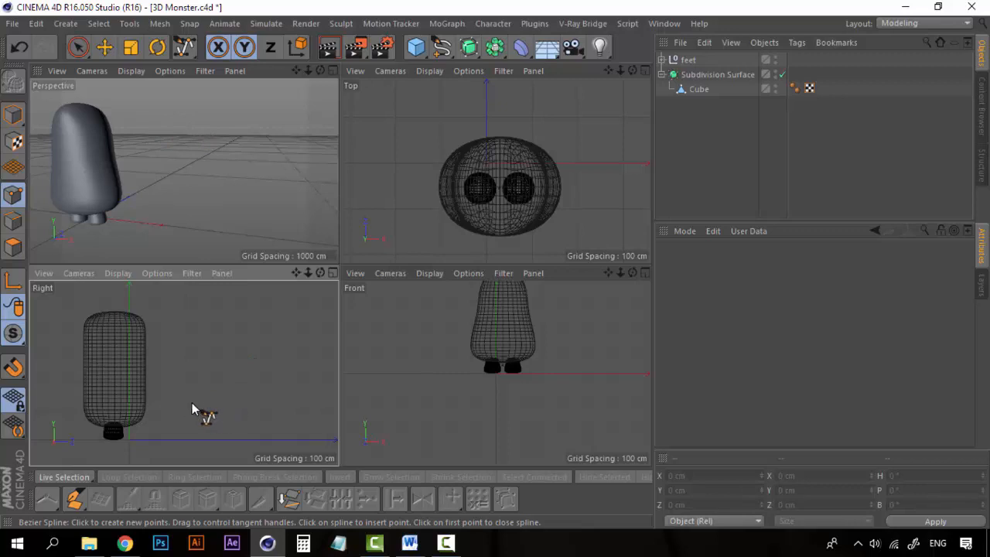
left_click(191, 403)
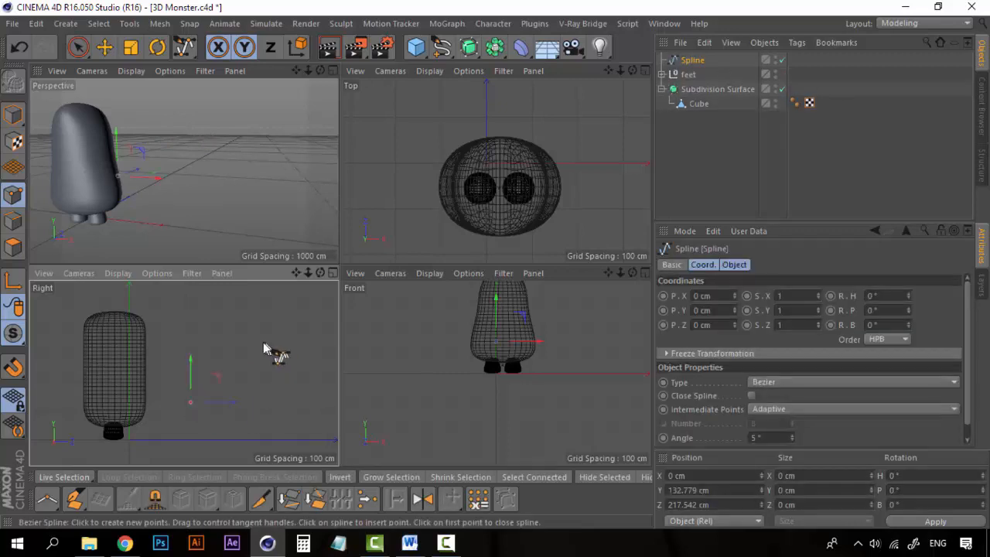
mouse_move(240, 331)
left_mouse_down()
mouse_move(199, 309)
mouse_move(218, 273)
left_mouse_up()
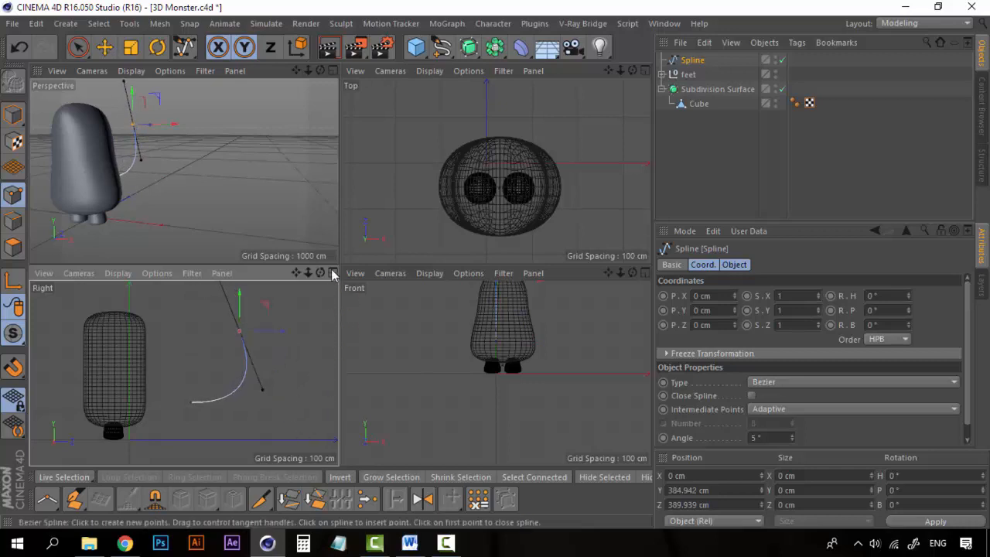
Step: Examine the open spline in the Perspective view and test-render it next to the monster's body
left_click(333, 71)
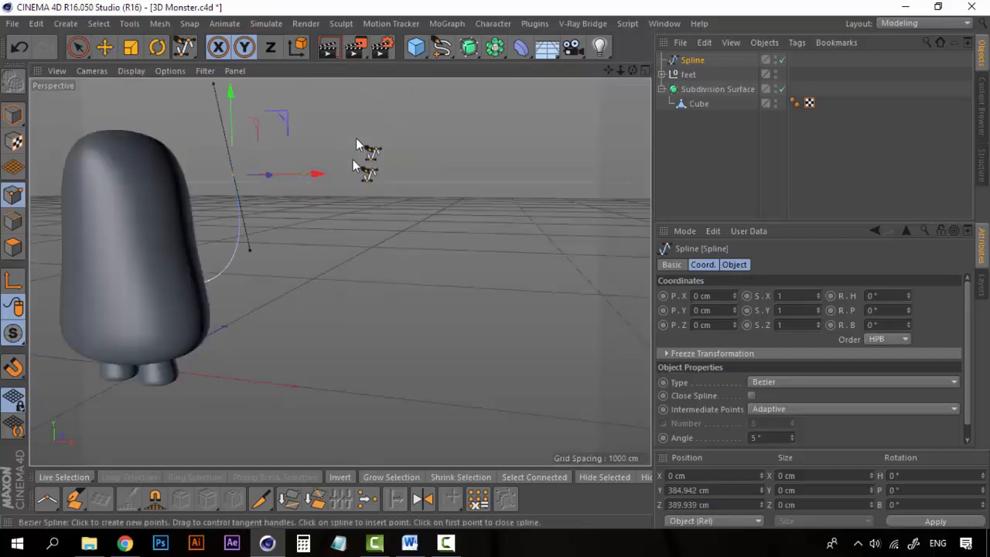
left_click_drag(220, 244, 474, 277, "alt")
scroll(217, 215, "up", 7)
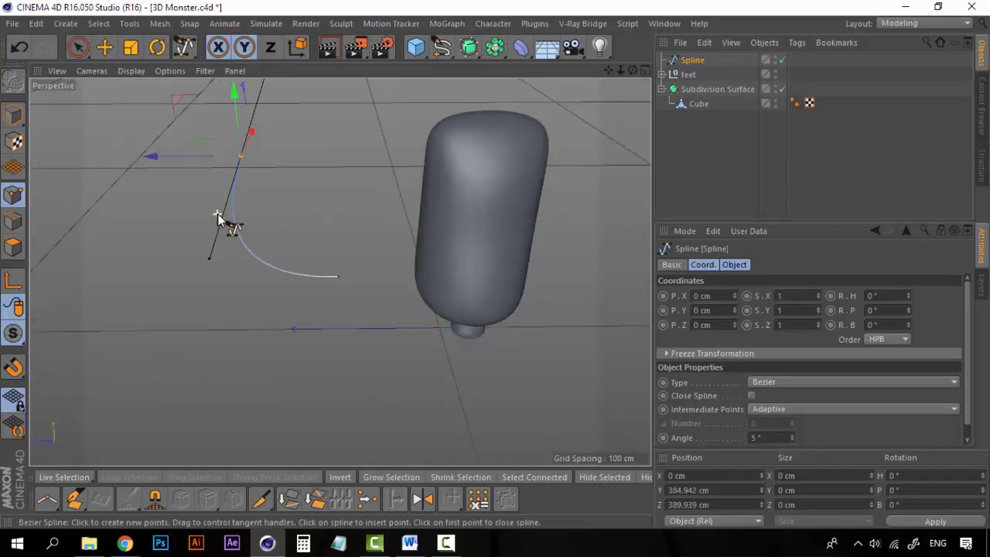
left_click_drag(310, 254, 304, 219, "alt")
left_click(730, 143)
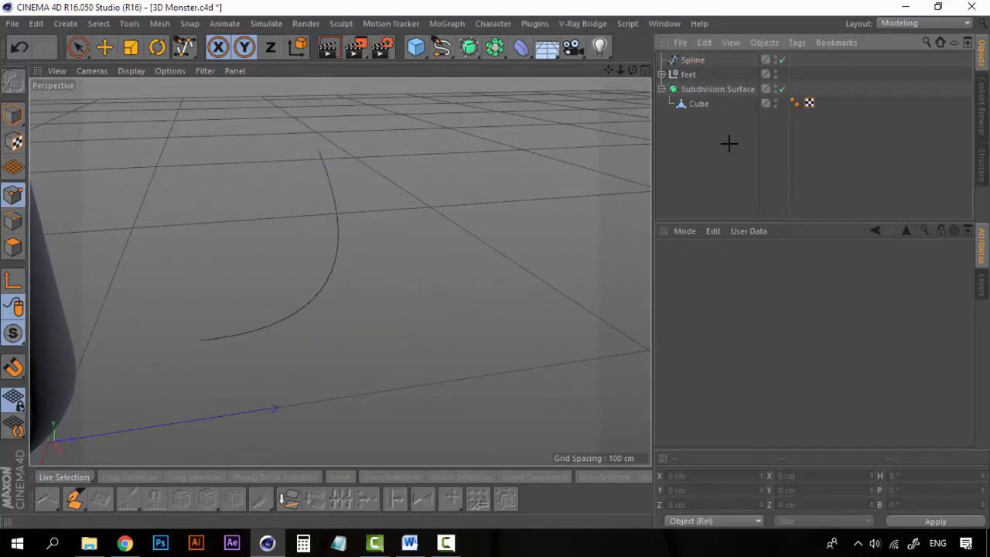
key("ctrl+r")
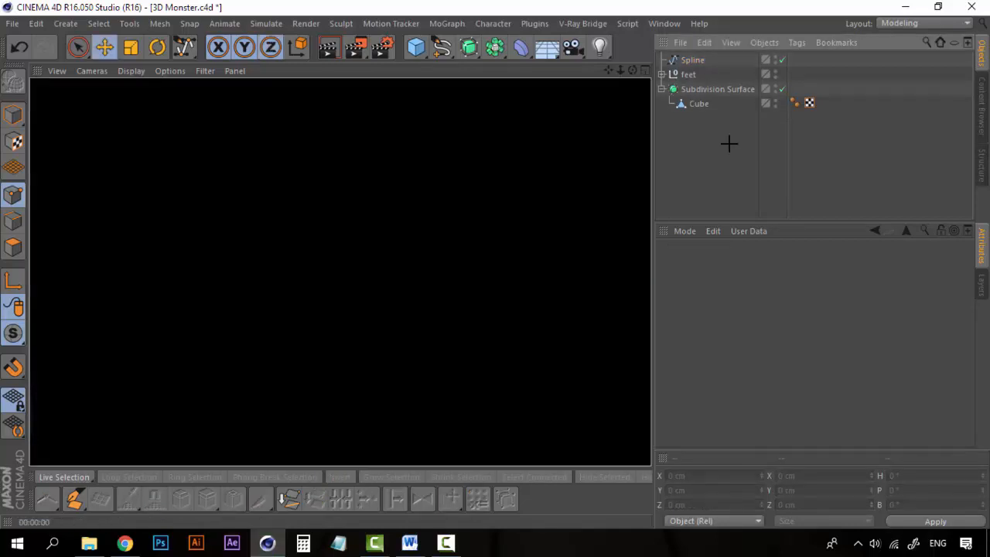
left_click(709, 154)
scroll(374, 230, "down", 5)
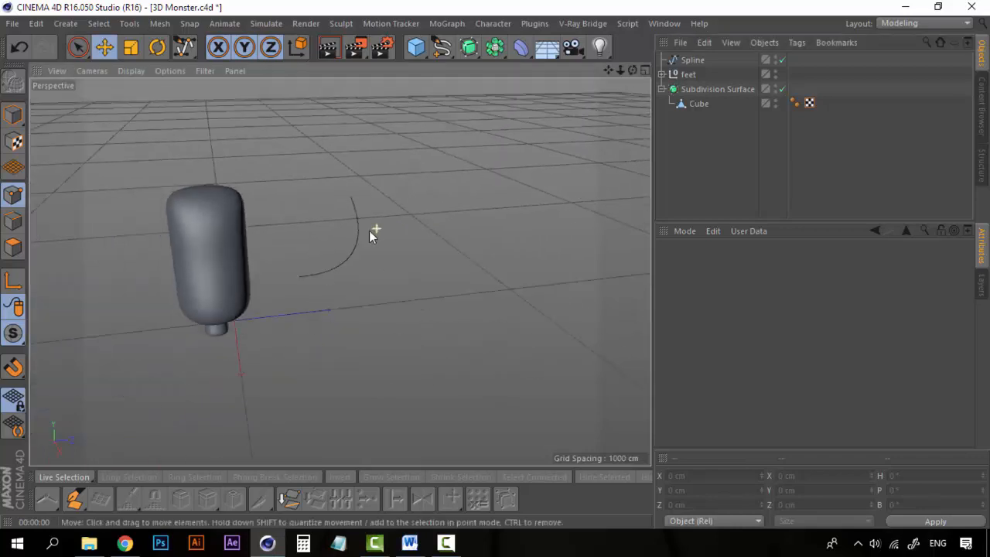
key("ctrl+r")
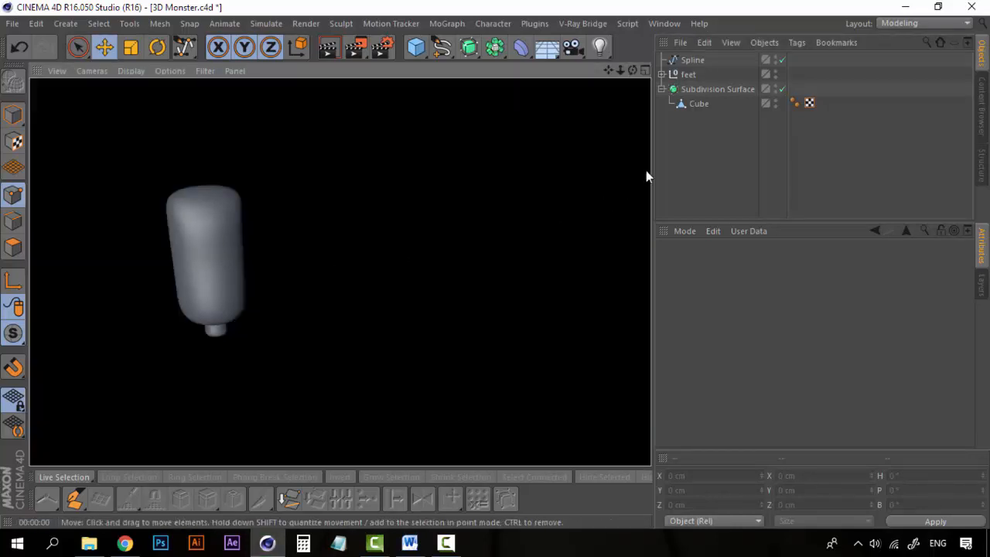
left_click(694, 166)
scroll(337, 253, "up", 5)
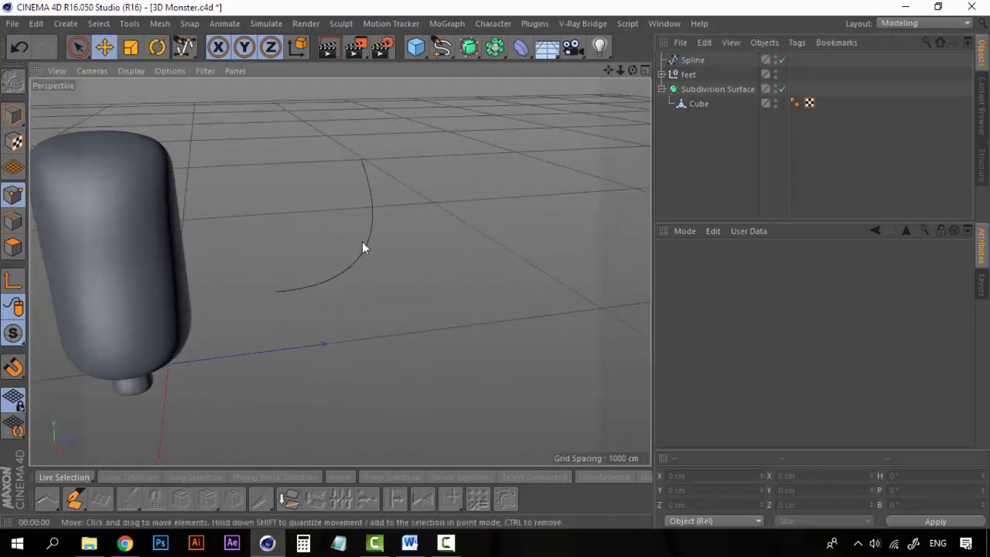
left_click(700, 60)
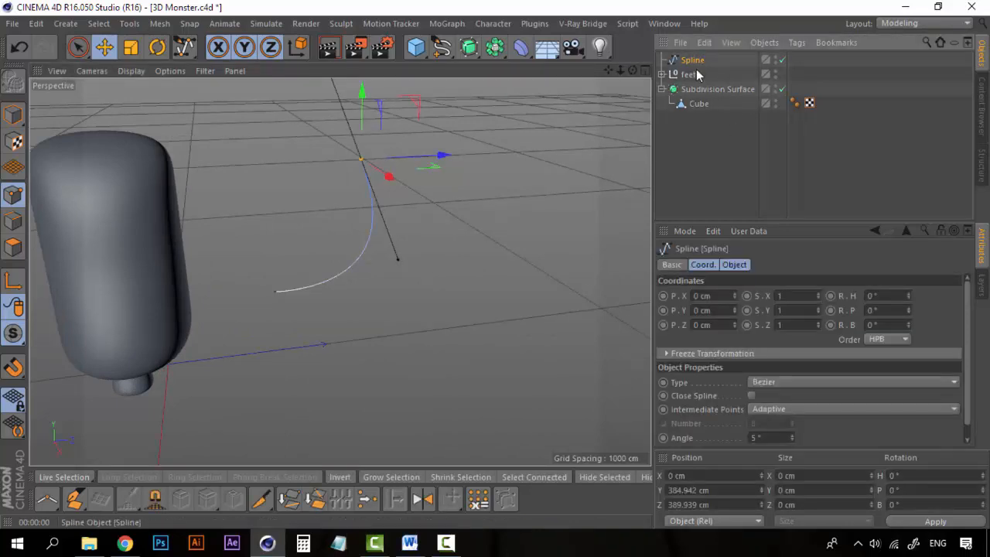
scroll(295, 245, "up", 1)
scroll(403, 244, "down", 3)
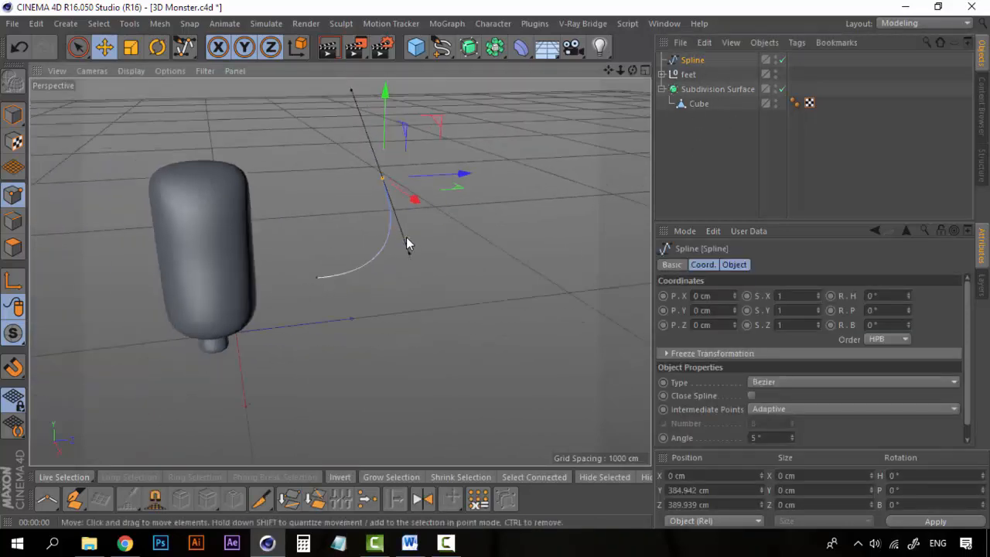
scroll(408, 245, "up", 2)
left_click(736, 147)
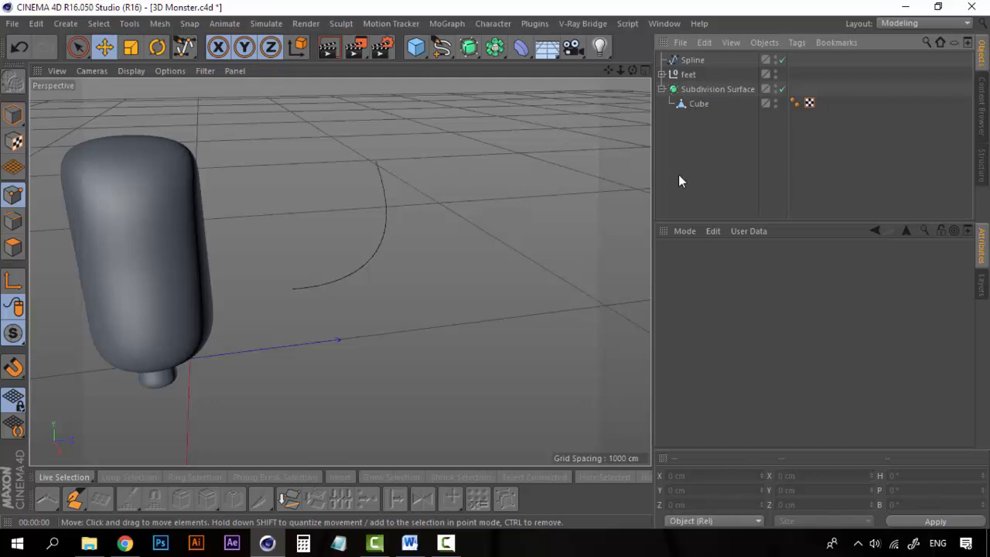
Step: Add a Capsule and move it beyond the spline, to about 672 cm in Z and 233 cm in Y
left_click(416, 48)
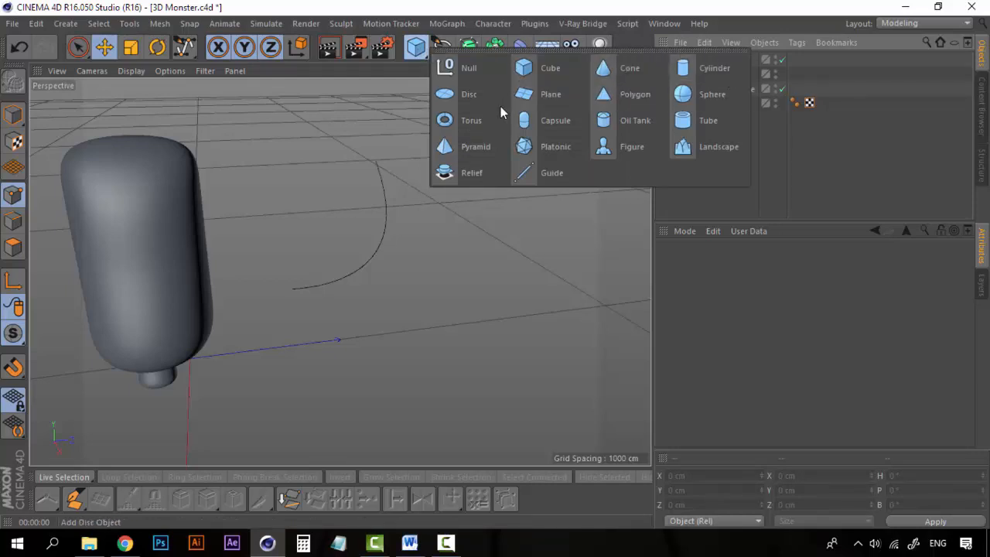
left_click(541, 119)
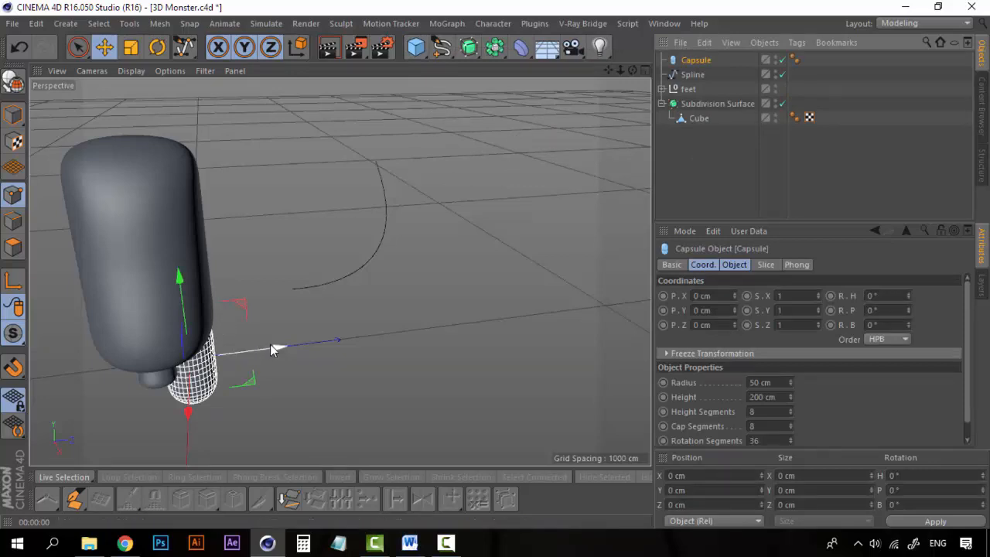
left_click_drag(299, 347, 555, 275)
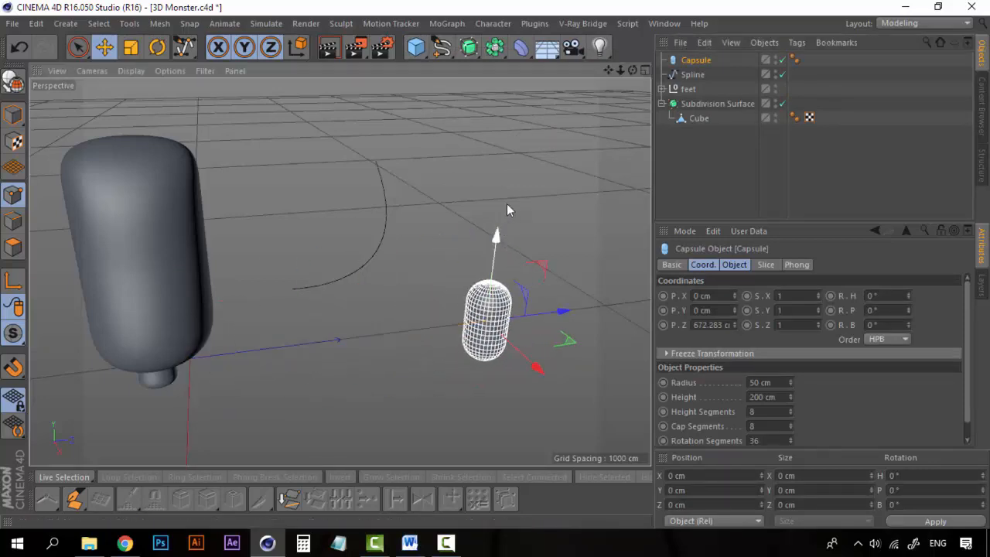
left_click_drag(507, 203, 667, 133)
left_click(674, 190)
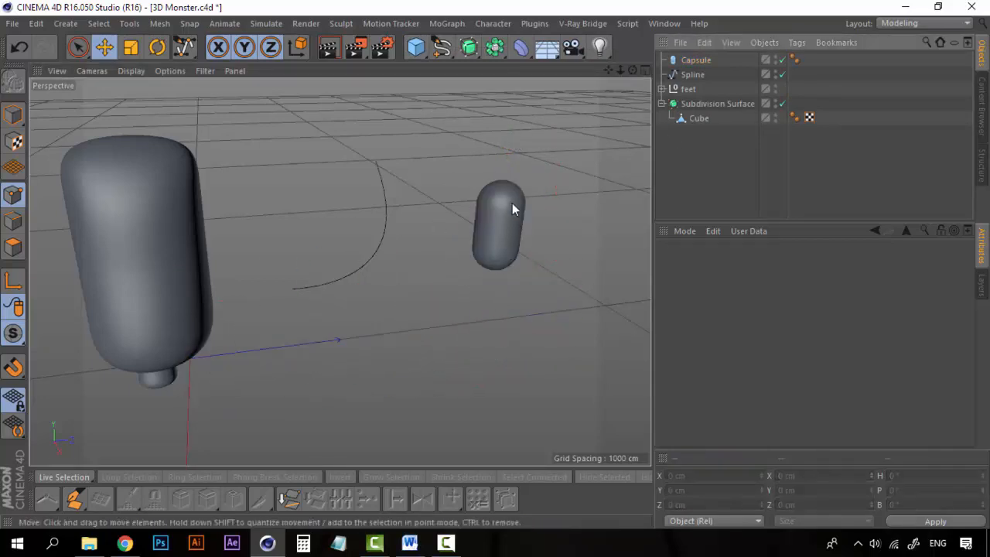
Step: Add a Spline Wrap deformer and nest it under the Capsule
left_click(697, 61)
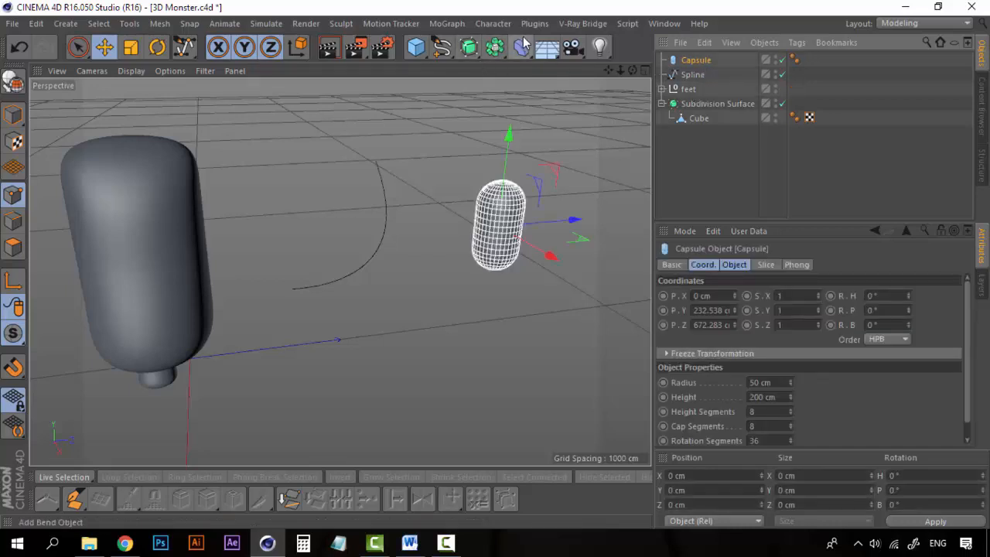
left_click(522, 51)
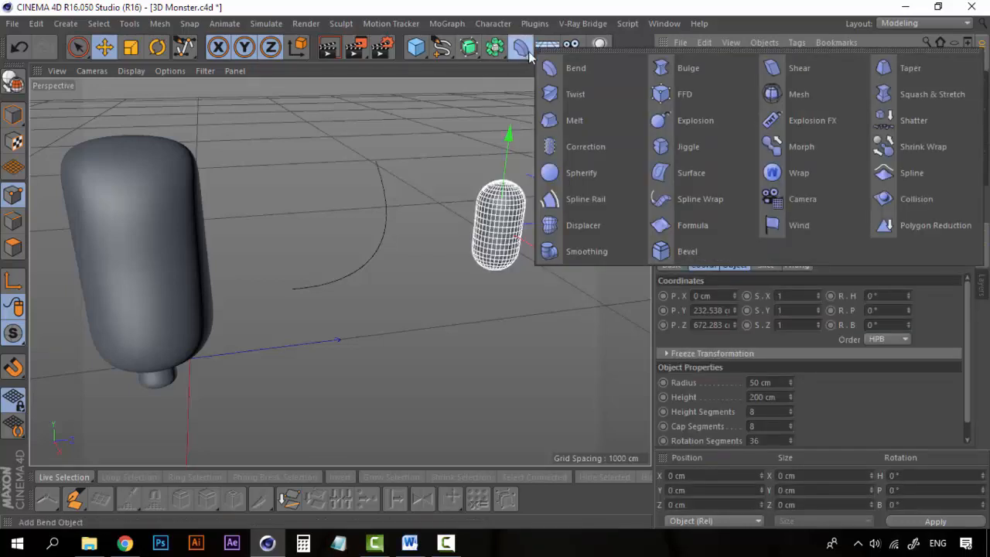
left_click(705, 200)
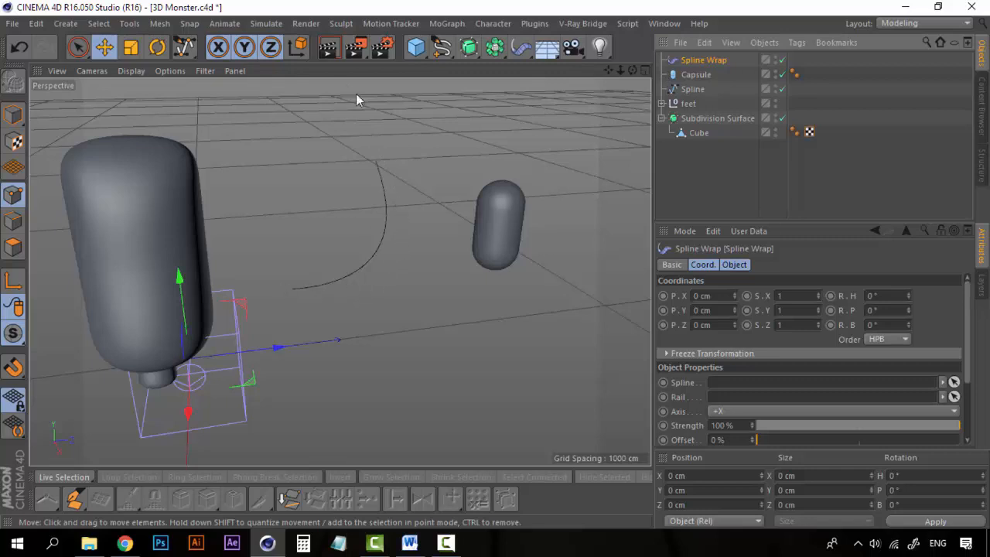
left_click(733, 179)
left_click(697, 61)
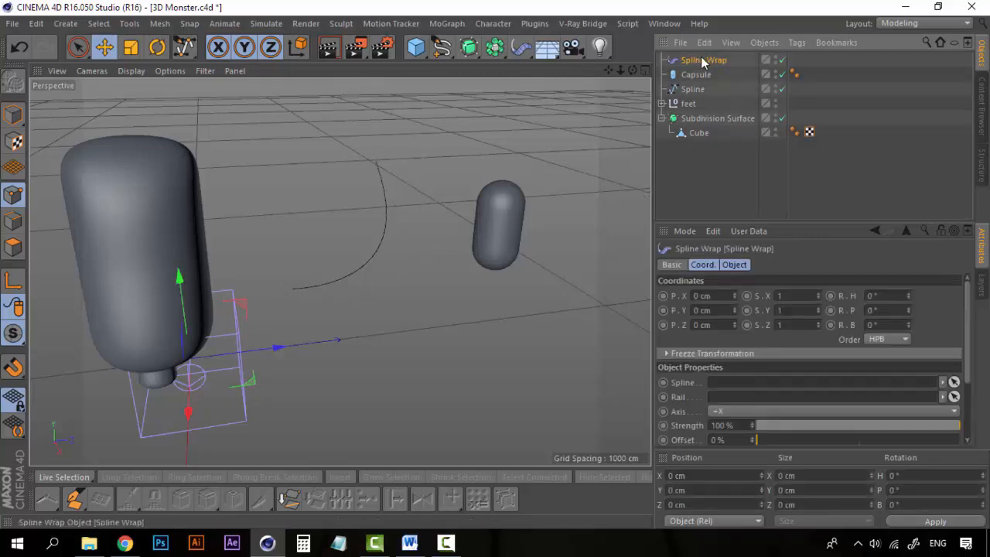
mouse_move(702, 64)
left_mouse_down()
mouse_move(684, 76)
mouse_move(694, 77)
mouse_move(694, 62)
mouse_move(691, 78)
mouse_move(705, 72)
left_mouse_up()
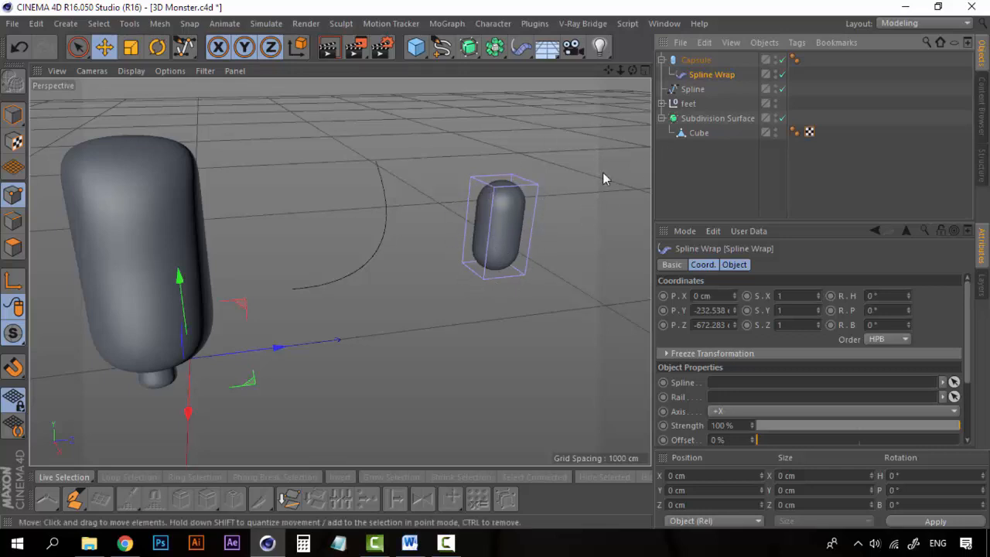
left_click(701, 61)
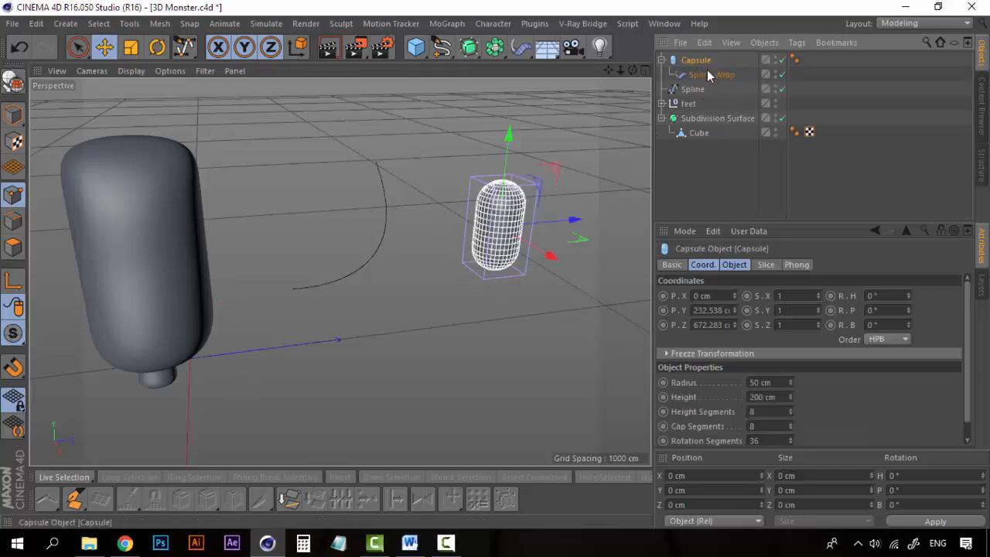
left_click(708, 75)
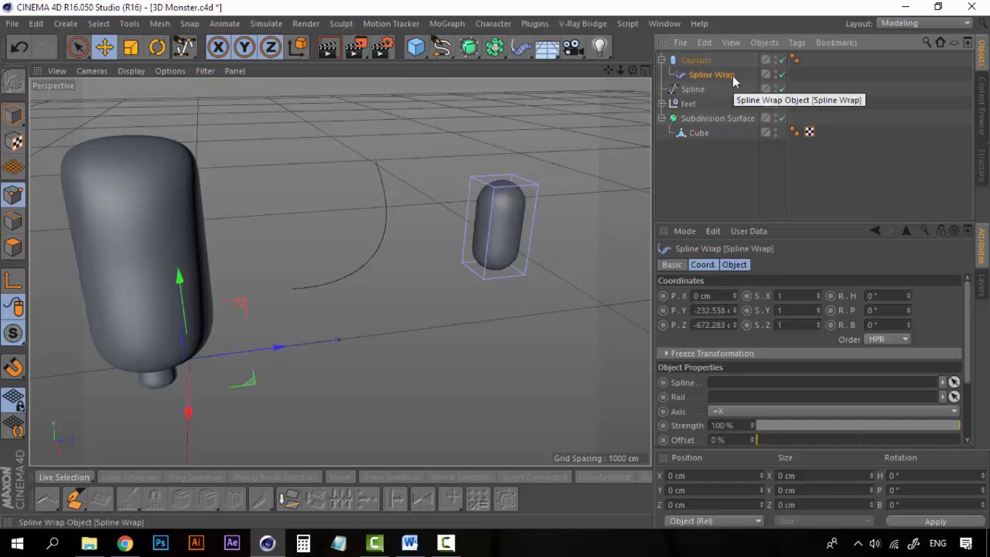
left_click(699, 164)
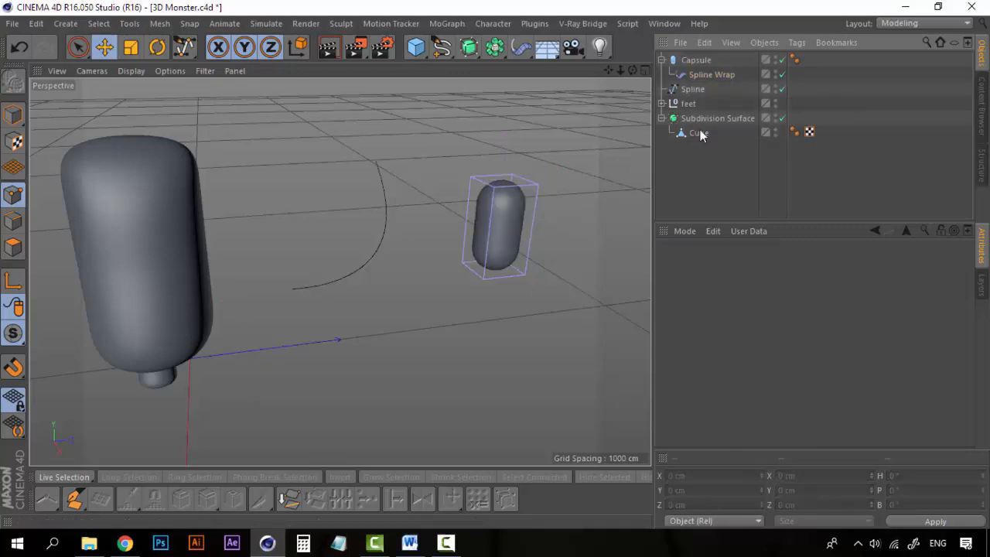
Step: Assign the drawn curve as the Spline Wrap's spline in its object properties
left_click(716, 75)
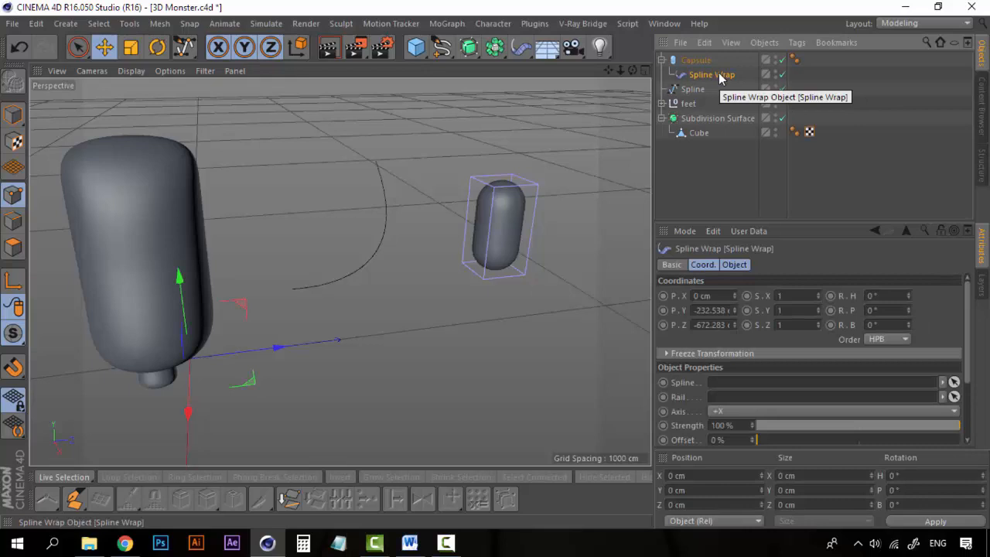
left_click(737, 266)
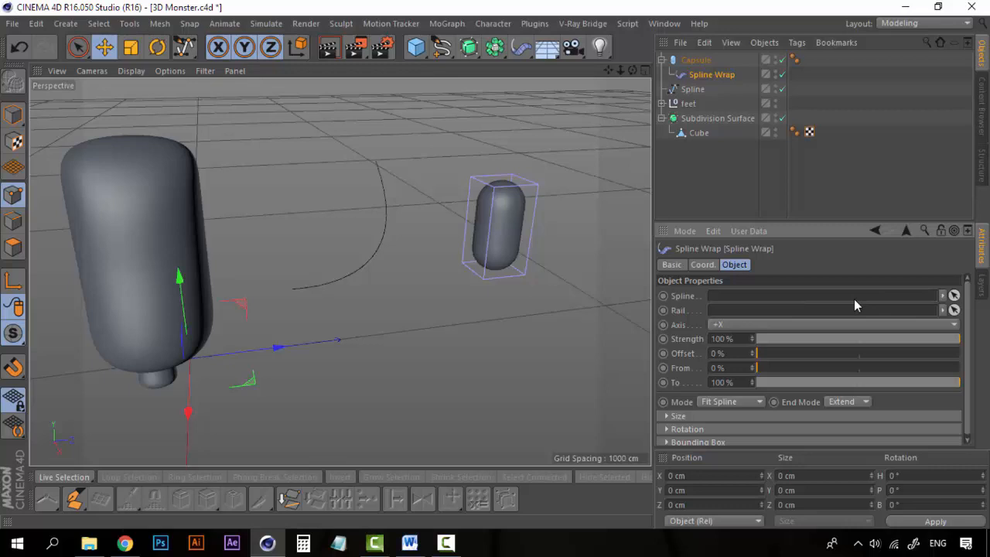
left_click(694, 90)
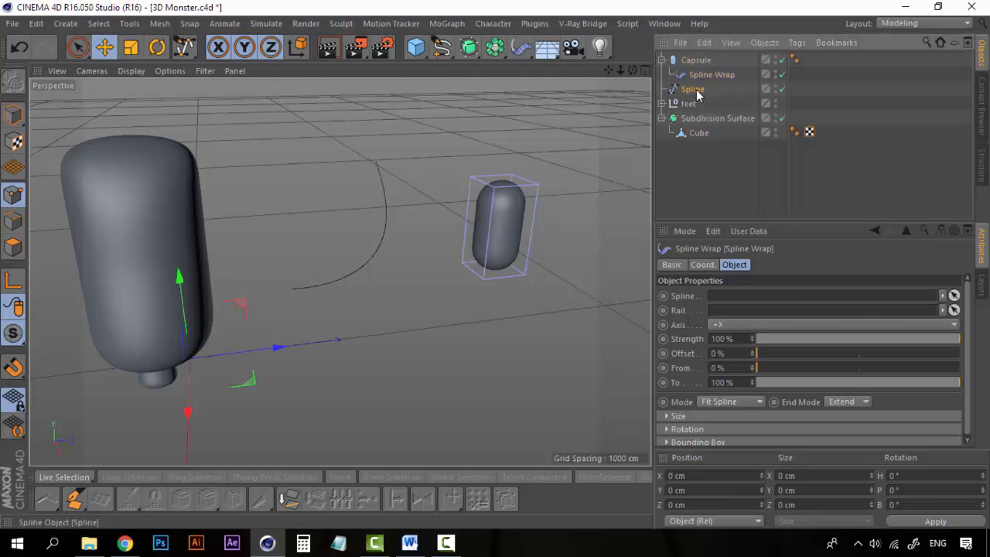
left_click_drag(697, 91, 728, 302)
left_click_drag(786, 304, 786, 304)
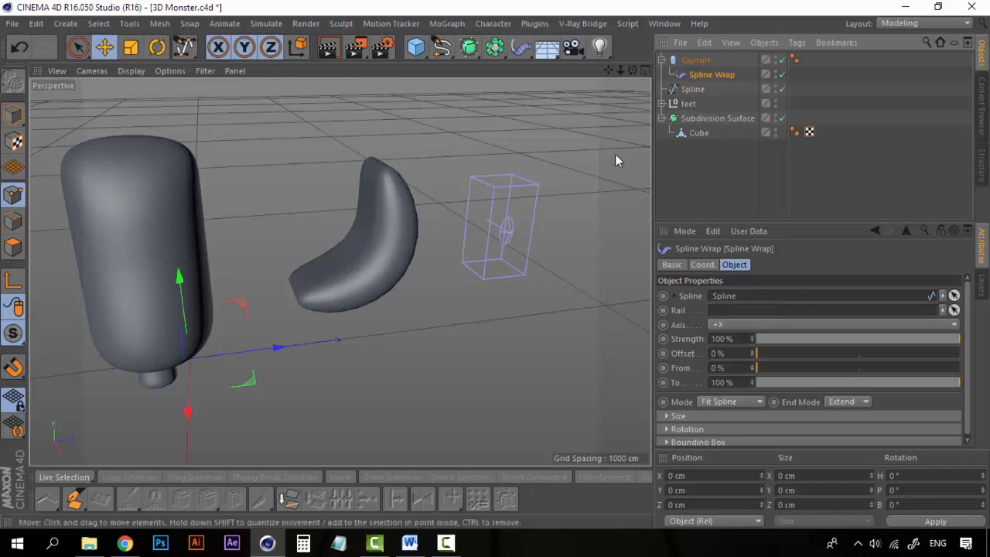
Step: Inspect the wrapped capsule up close and set the Spline Wrap's axis to +Y
scroll(391, 256, "up", 5)
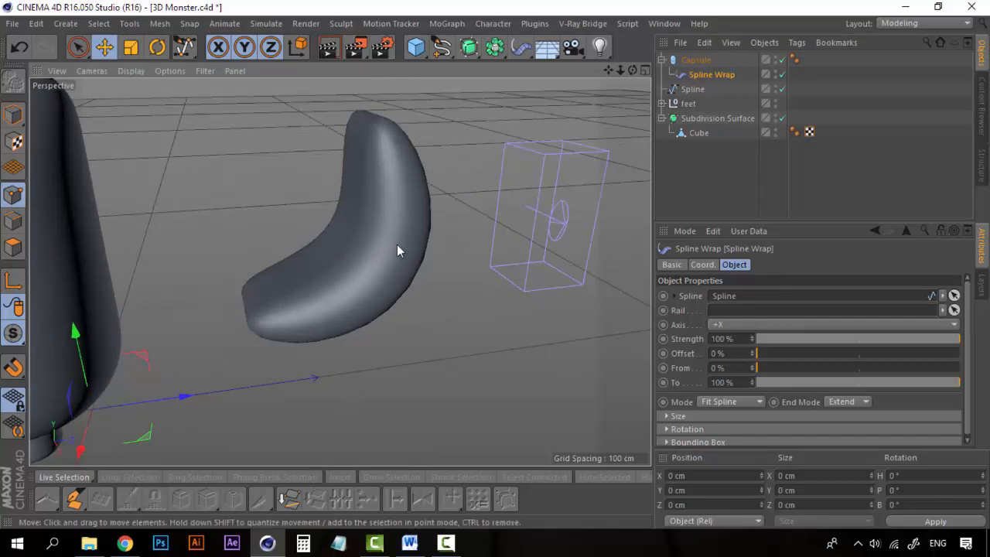
left_click_drag(397, 245, 456, 280, "alt")
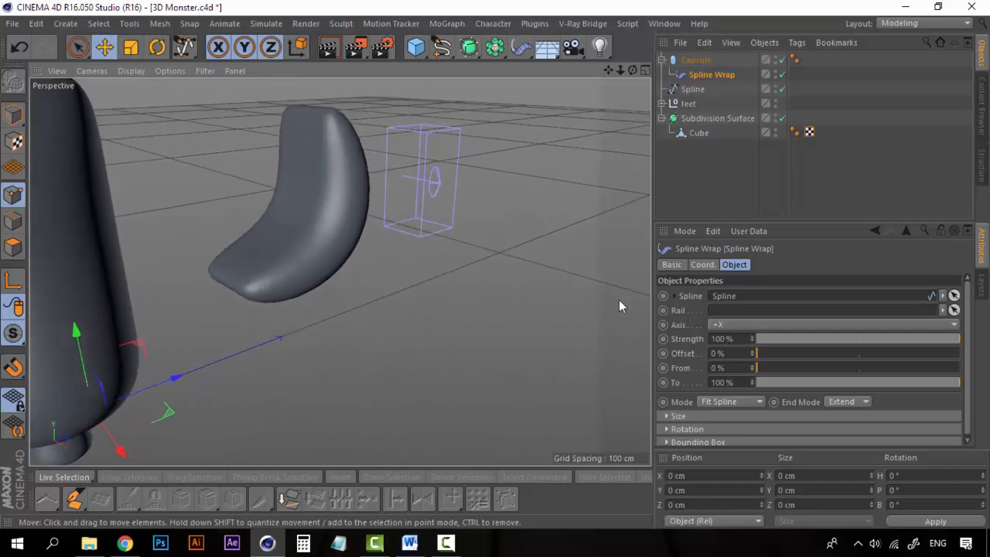
left_click(736, 322)
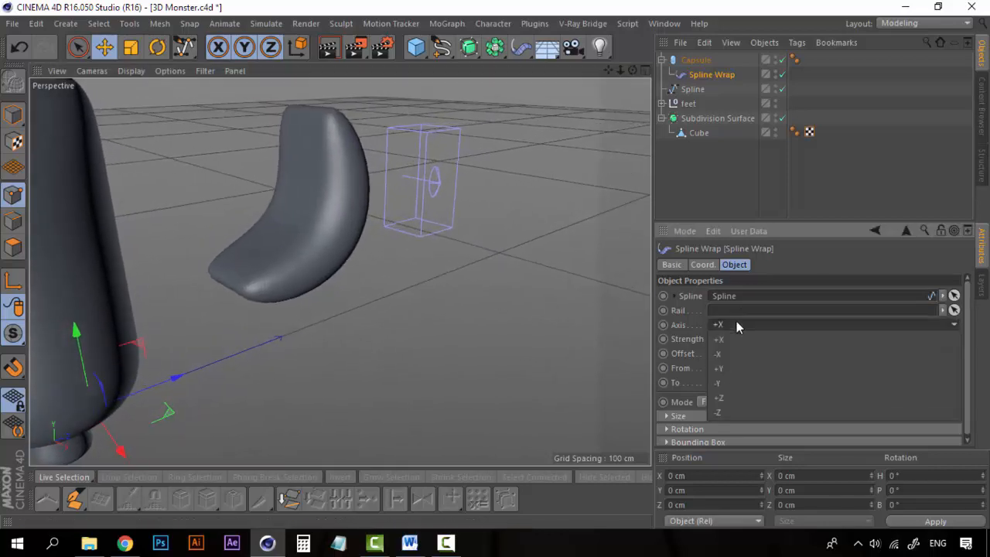
left_click(749, 366)
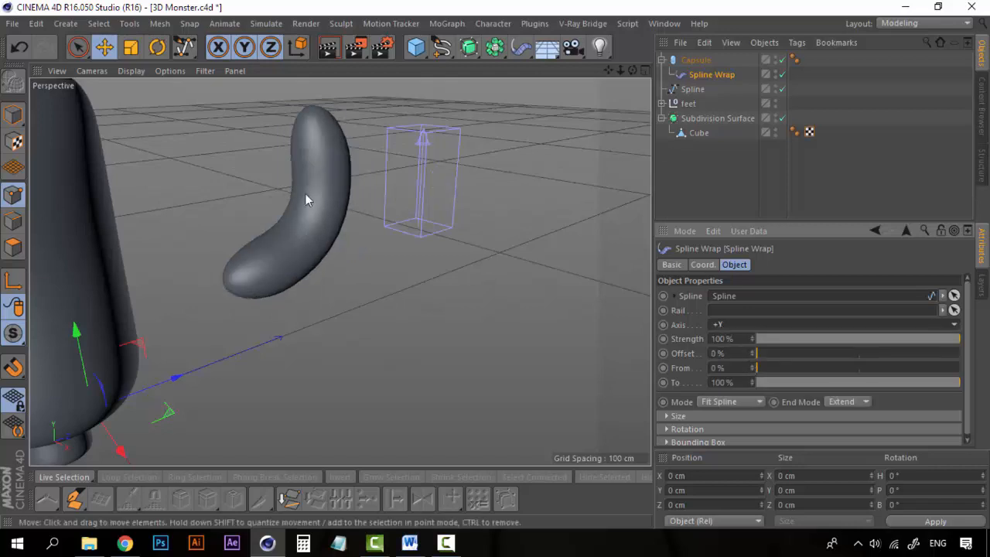
Step: Examine the wrapped capsule's bent shape from several angles, checking it with and without the Capsule selected
left_click_drag(304, 194, 360, 312, "alt")
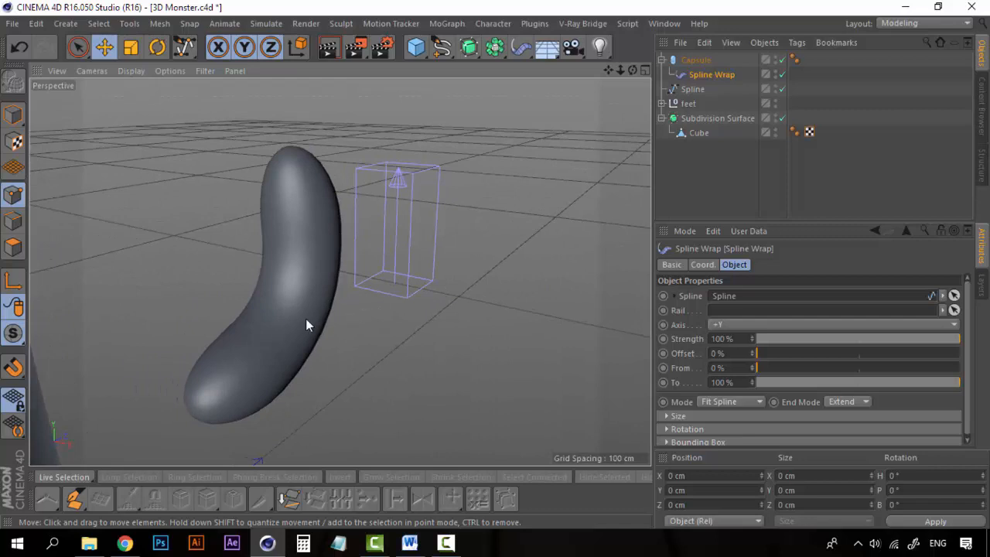
left_click(719, 179)
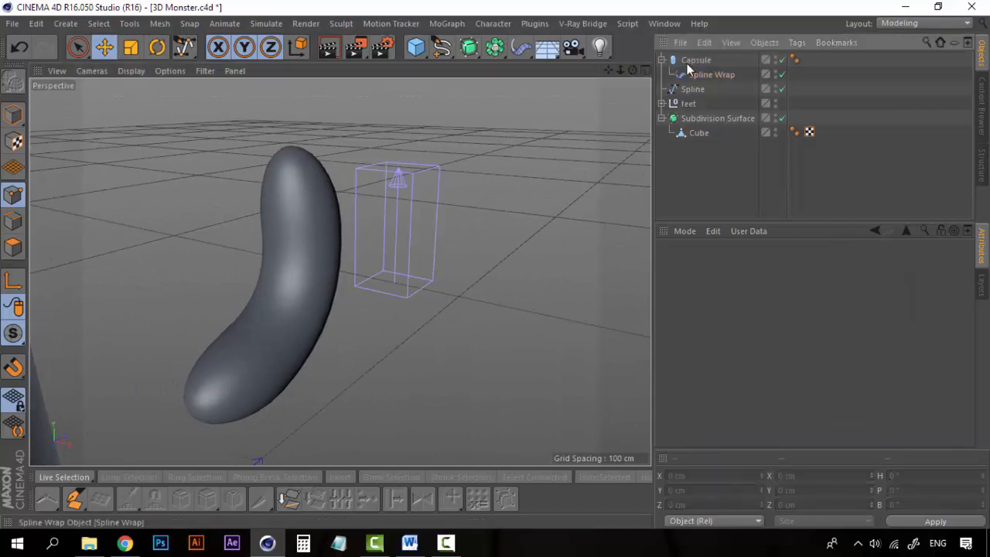
left_click(694, 61)
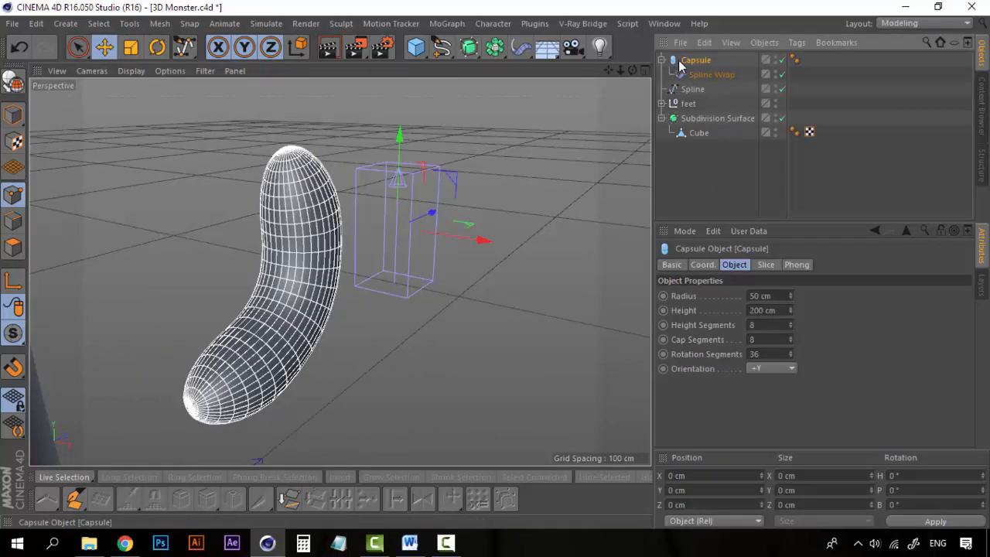
left_click(713, 171)
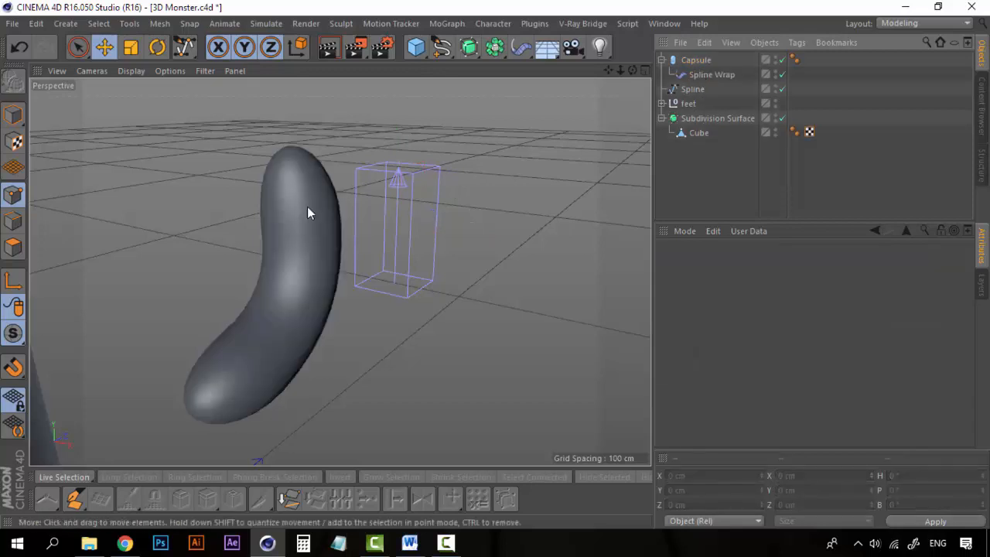
left_click_drag(243, 412, 432, 361, "alt")
scroll(436, 392, "up", 5)
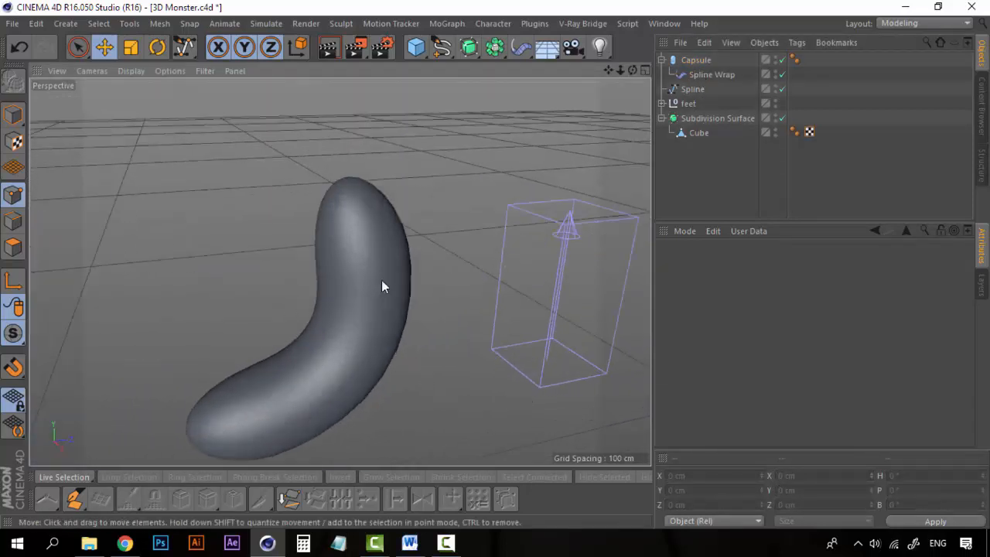
scroll(410, 320, "down", 5)
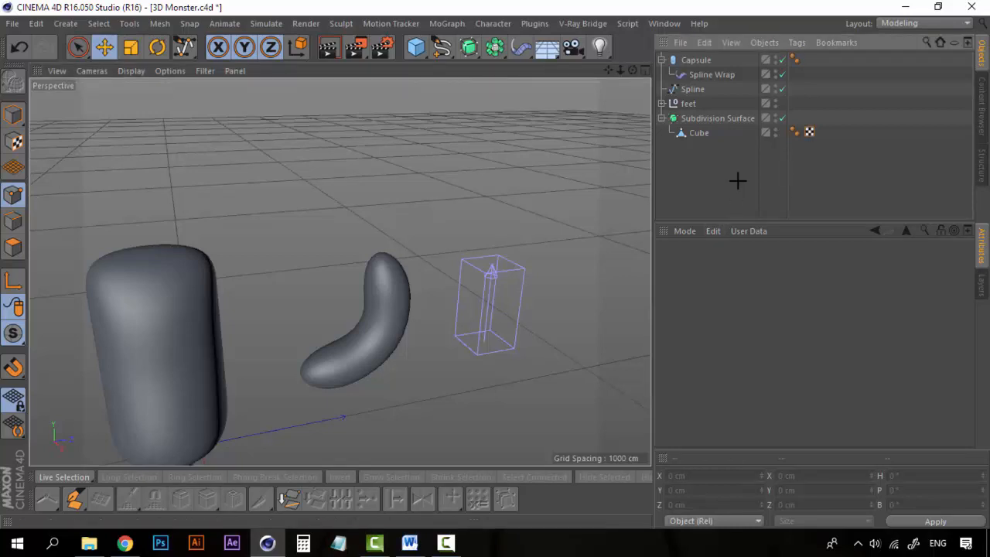
Step: Delete the bent Capsule with its Spline Wrap, and delete the spline that shaped it
left_click(696, 61)
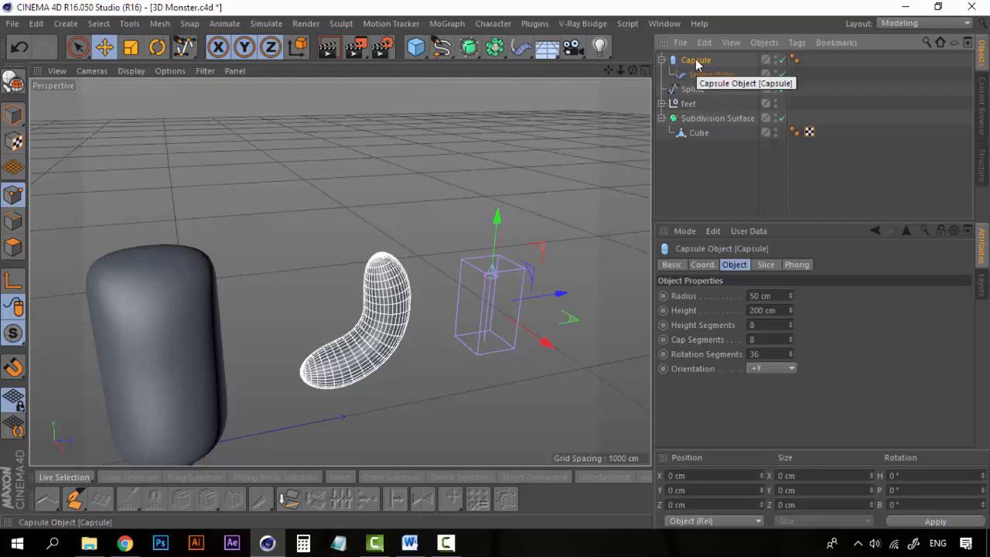
key("Delete")
left_click(696, 62)
key("Delete")
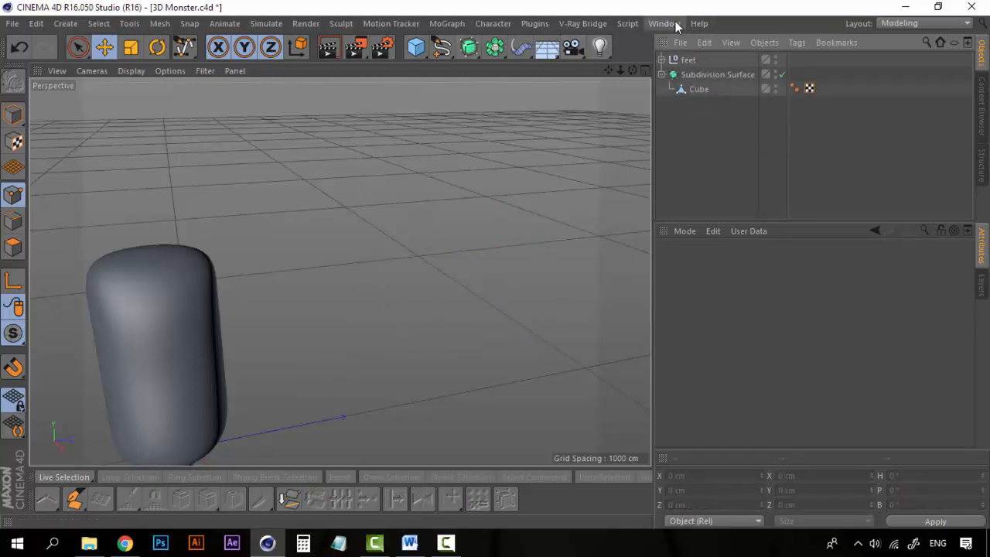
Step: Draw a two-point Bezier spline in the Right view, curving from the body's middle out to about -218 cm in Z and 208 cm in Y
left_click(645, 71)
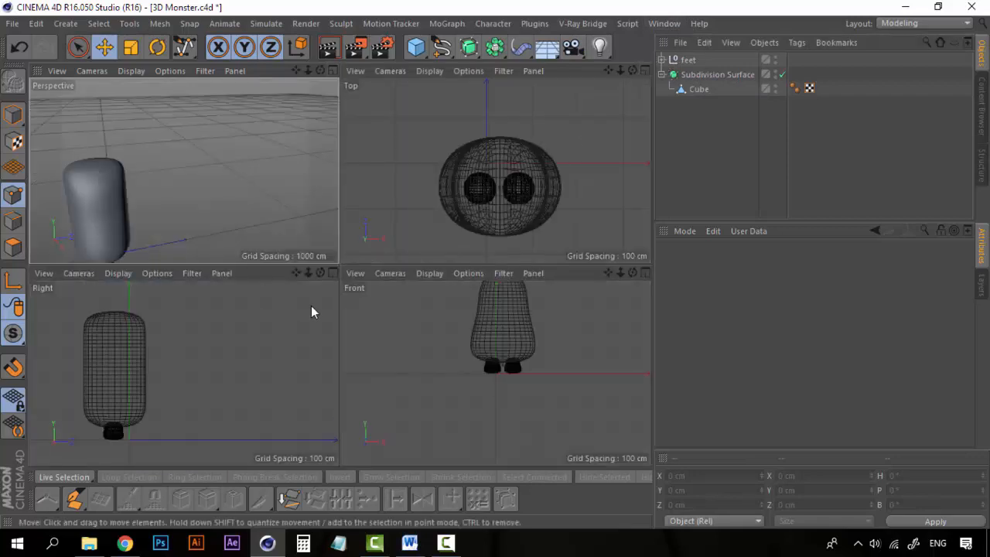
scroll(158, 239, "up", 2)
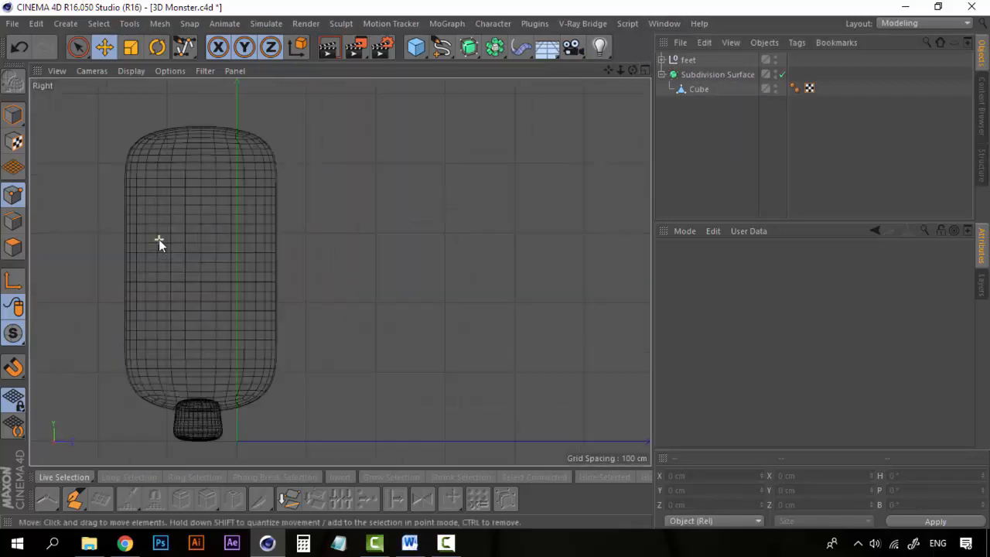
middle_click_drag(158, 239, 307, 246, "alt")
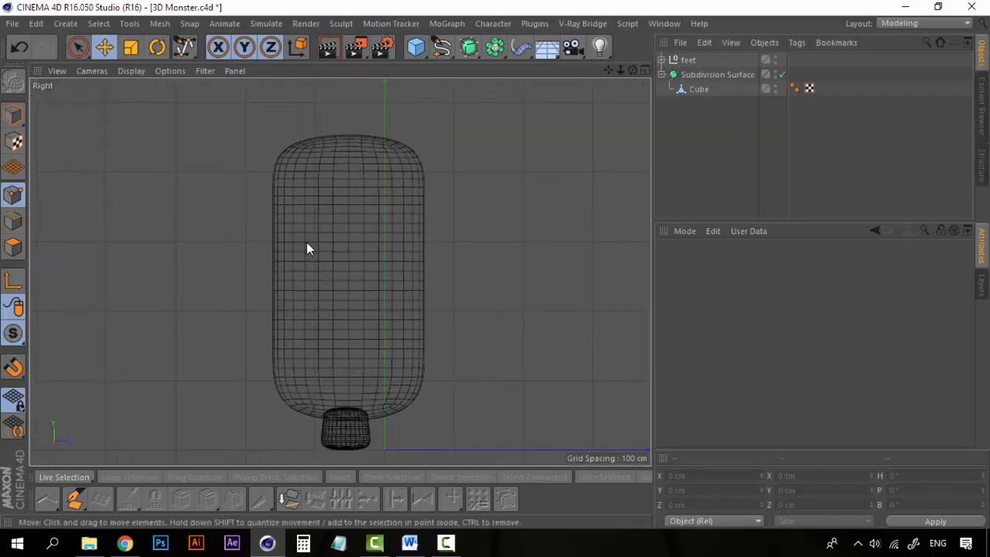
scroll(308, 246, "up", 1)
scroll(341, 261, "up", 2)
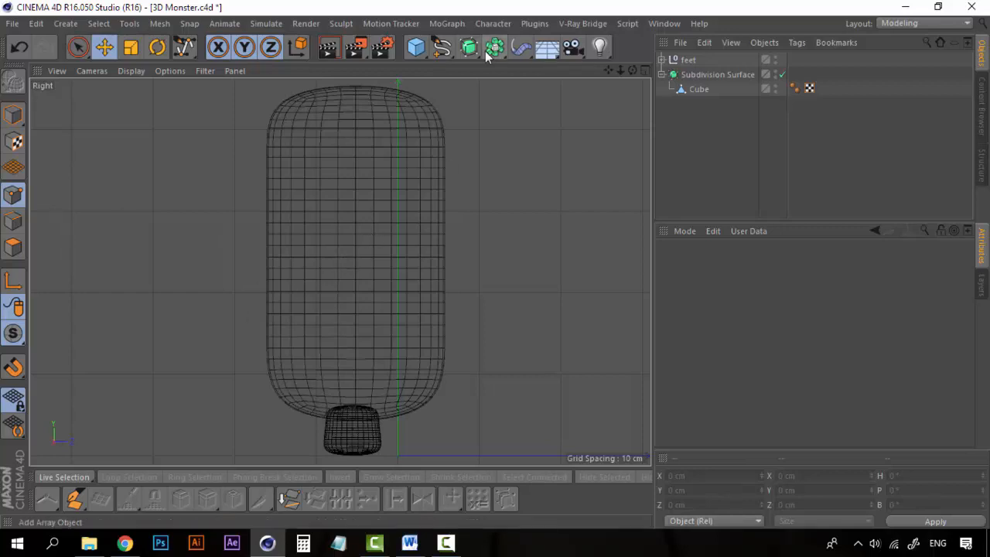
left_click(440, 47)
left_click(441, 48)
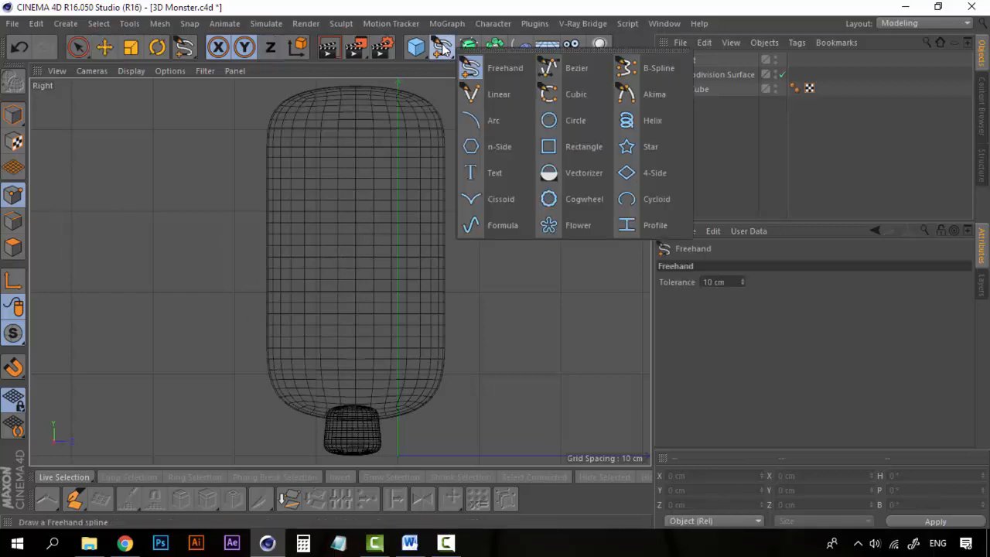
left_click(592, 71)
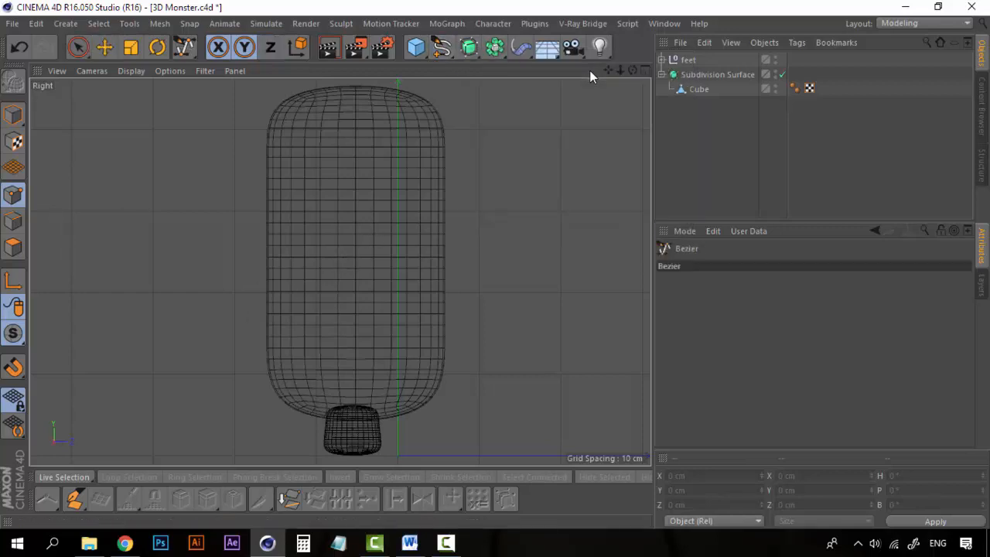
left_click(356, 232)
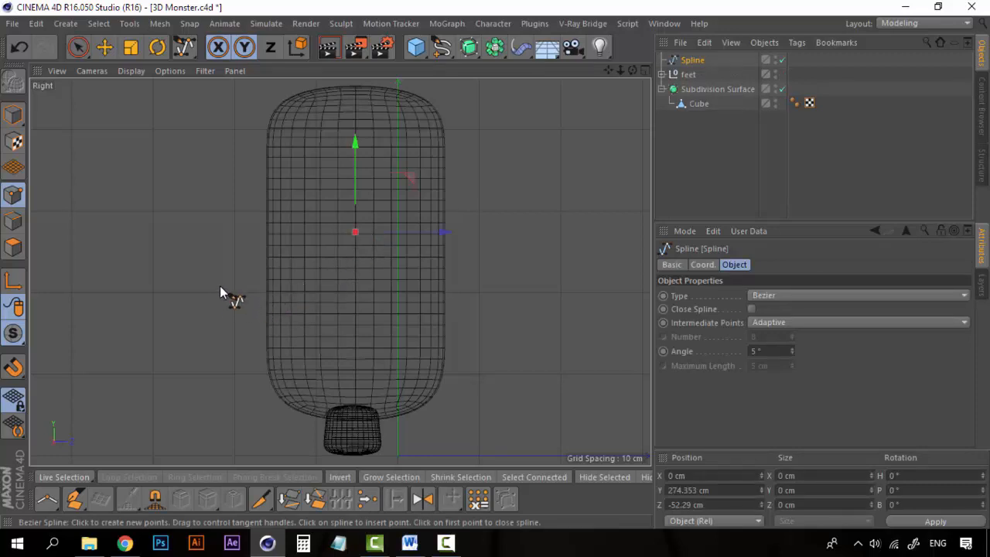
left_click_drag(220, 286, 118, 280)
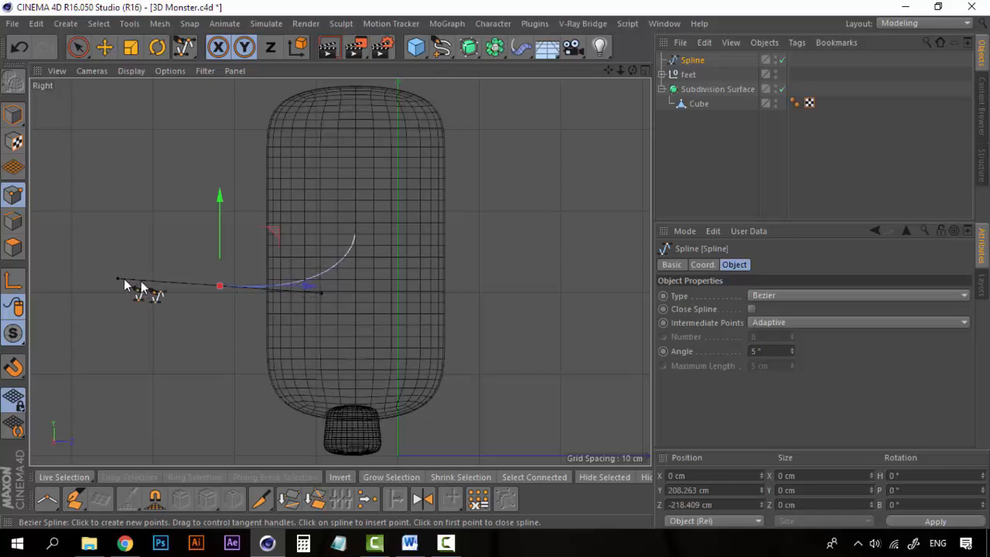
left_click(725, 139)
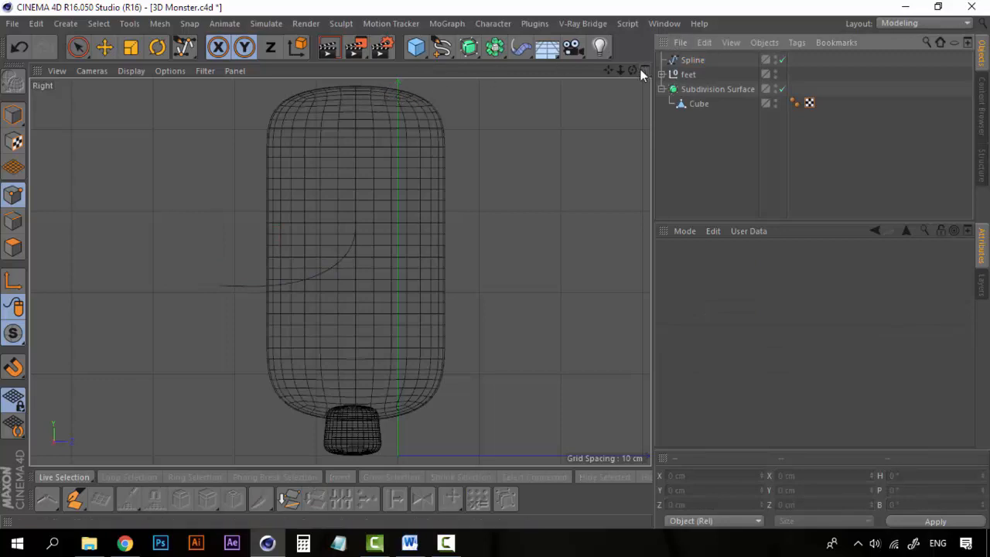
Step: Set the Right view's display to Gouraud Shading and check the spline against the shaded body
left_click(131, 72)
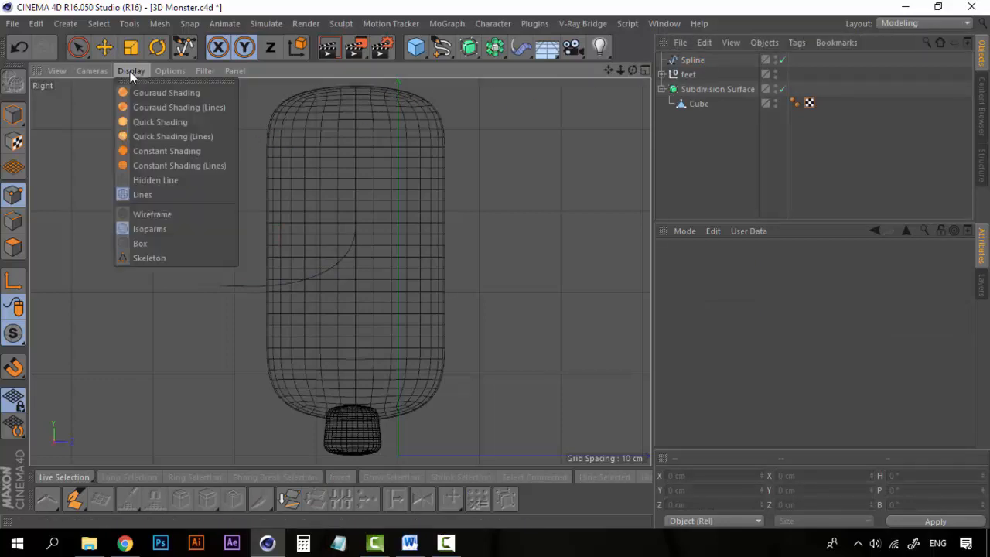
left_click(168, 94)
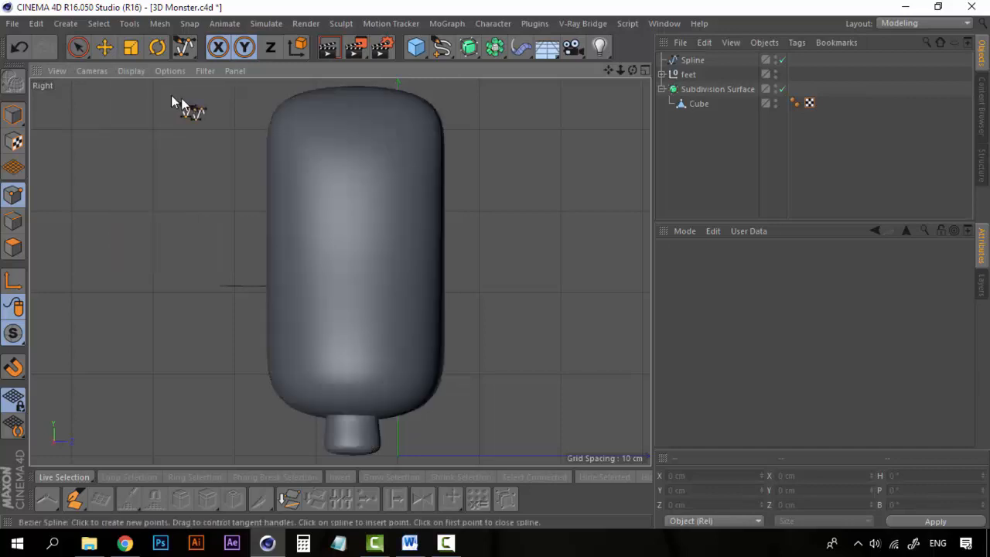
left_click(700, 61)
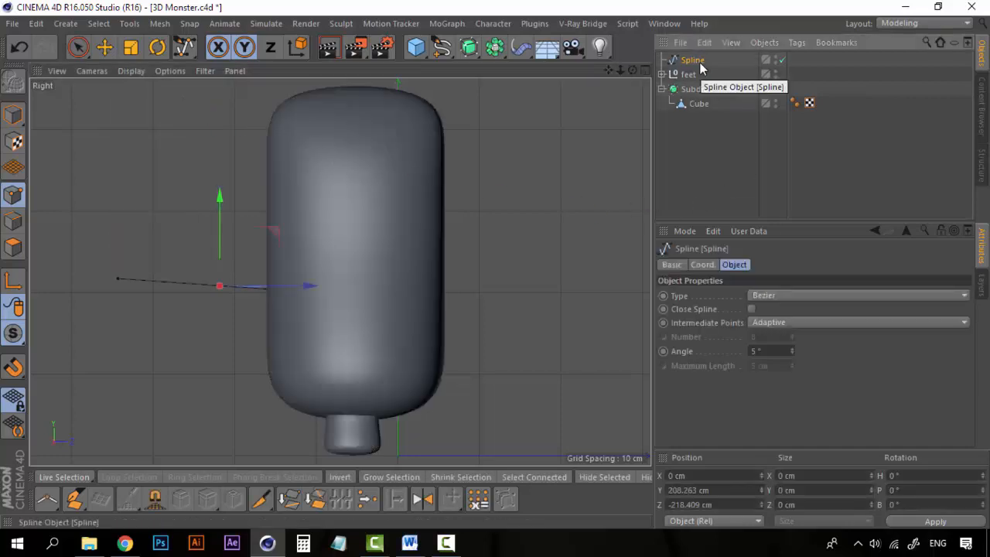
left_click(693, 142)
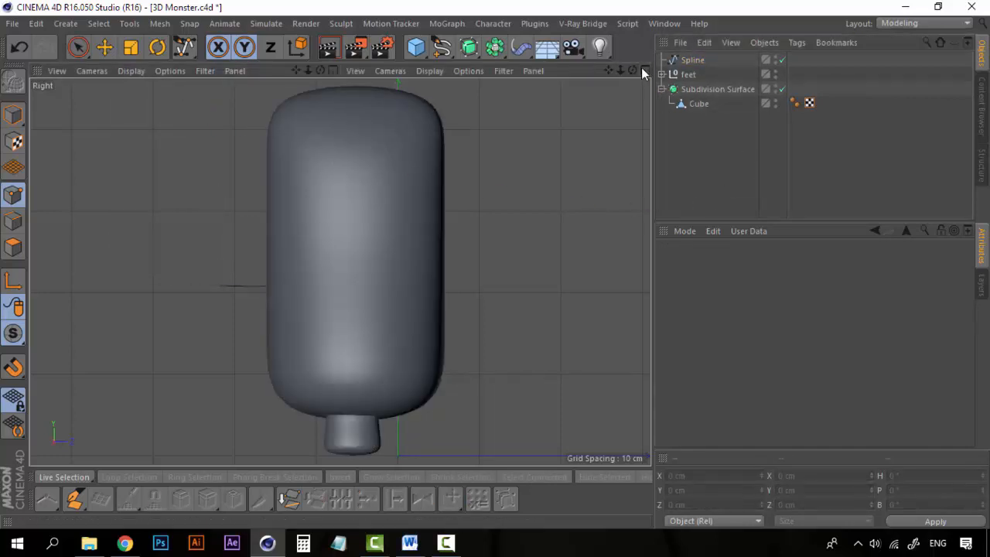
Step: Move the whole spline along X to about 155 cm, at the side of the body in the perspective view
left_click(645, 70)
left_click(335, 69)
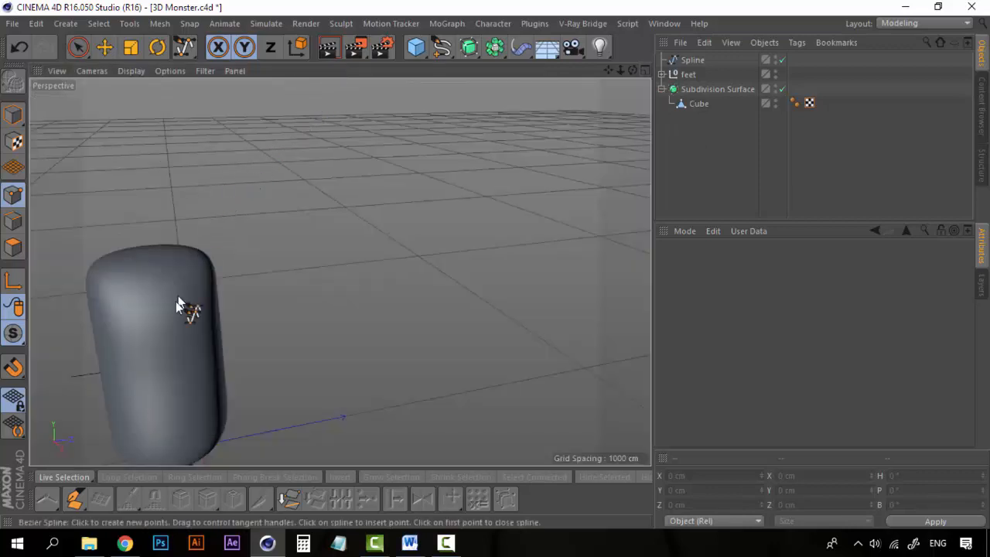
left_click_drag(168, 321, 428, 261, "alt")
left_click(692, 59)
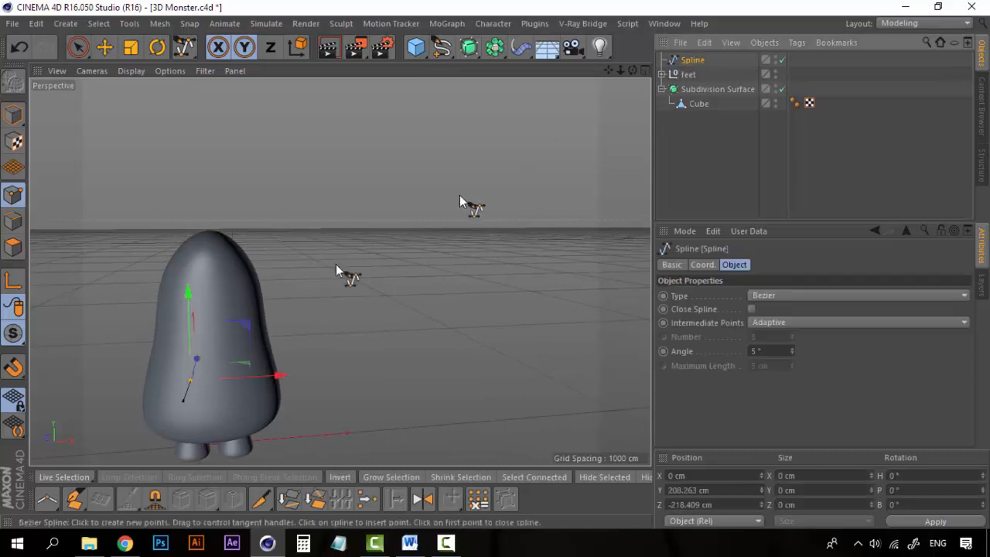
left_click_drag(259, 376, 407, 361)
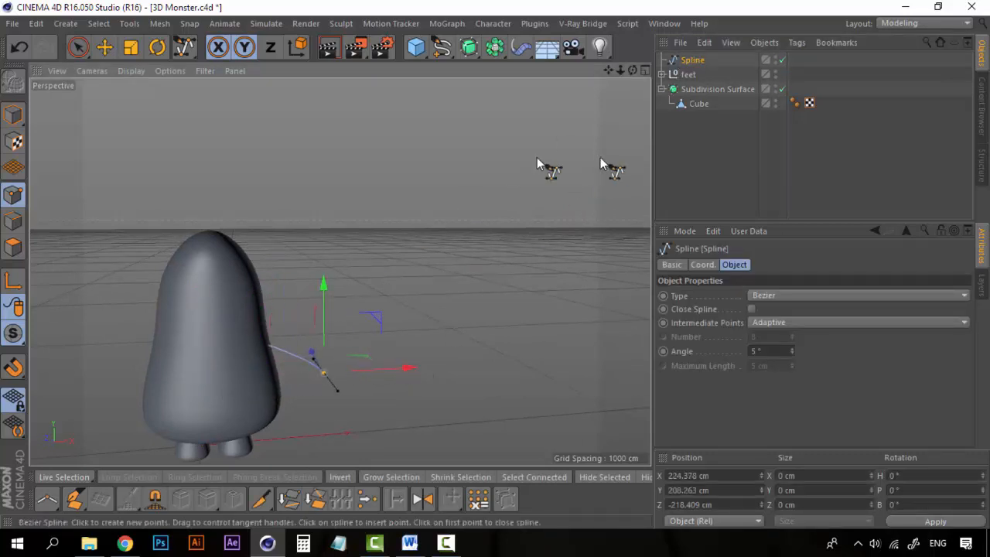
key("ctrl+z")
key("e")
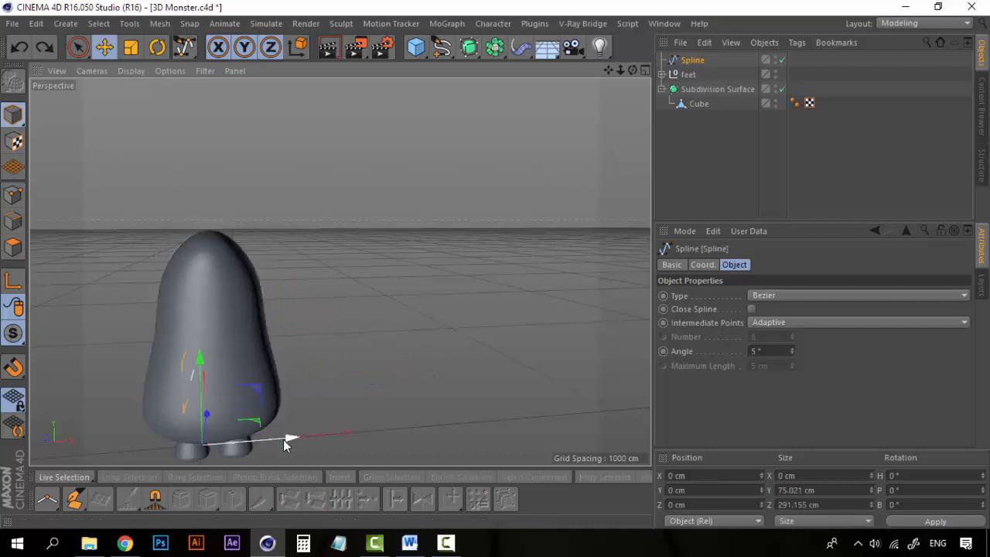
left_click_drag(283, 439, 367, 431)
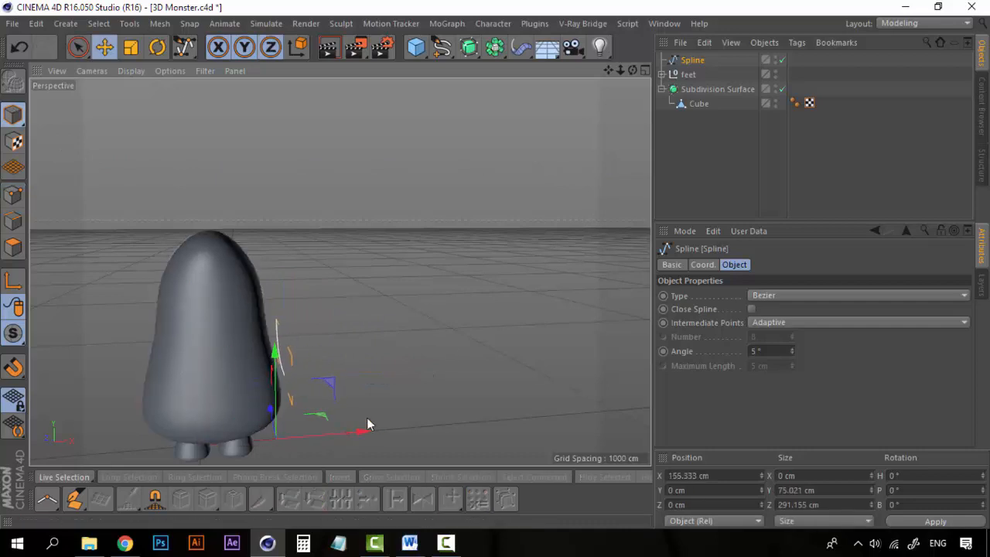
Step: Add a Capsule and move it clear of the body in the Right view, to about 173 cm in Z and 276 cm in Y
left_click(645, 71)
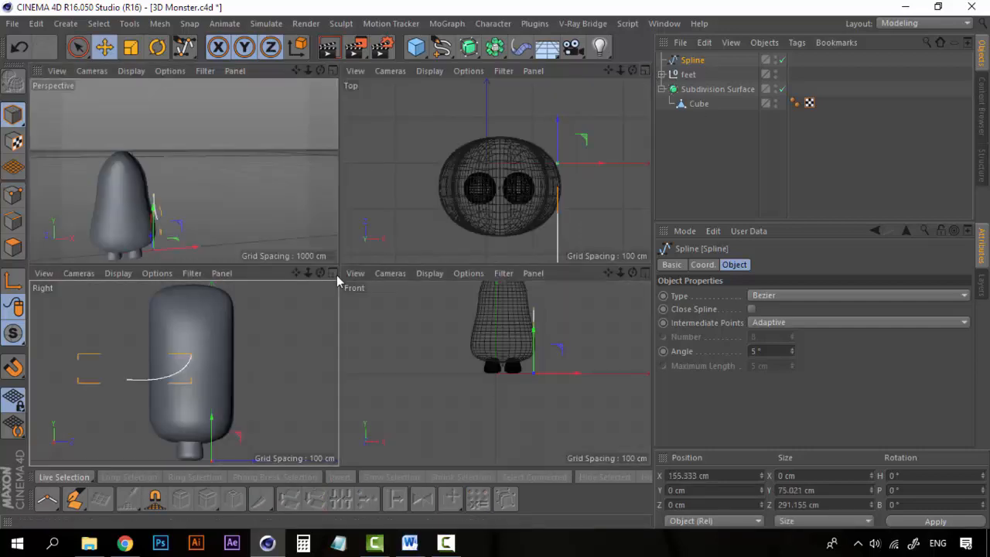
left_click(334, 275)
left_click(725, 167)
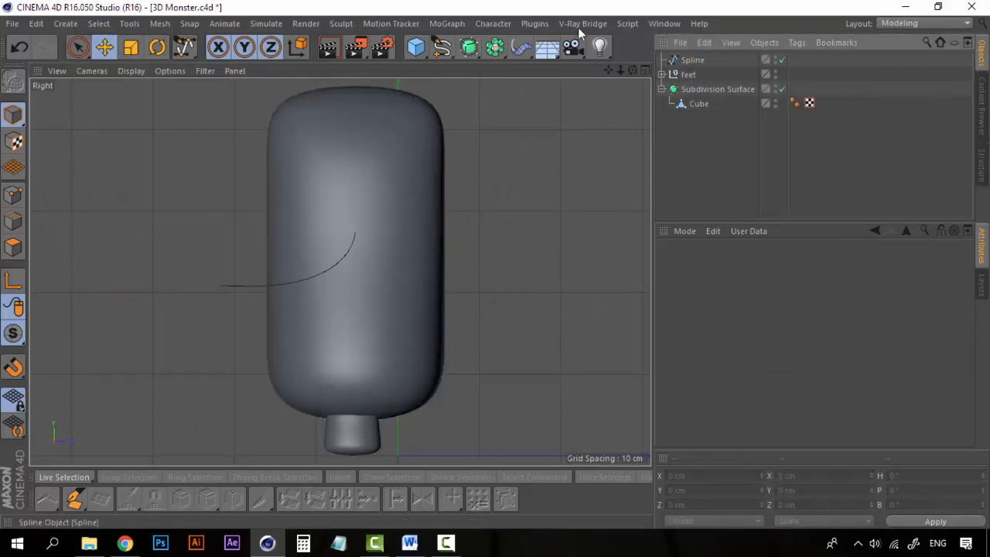
left_click(415, 47)
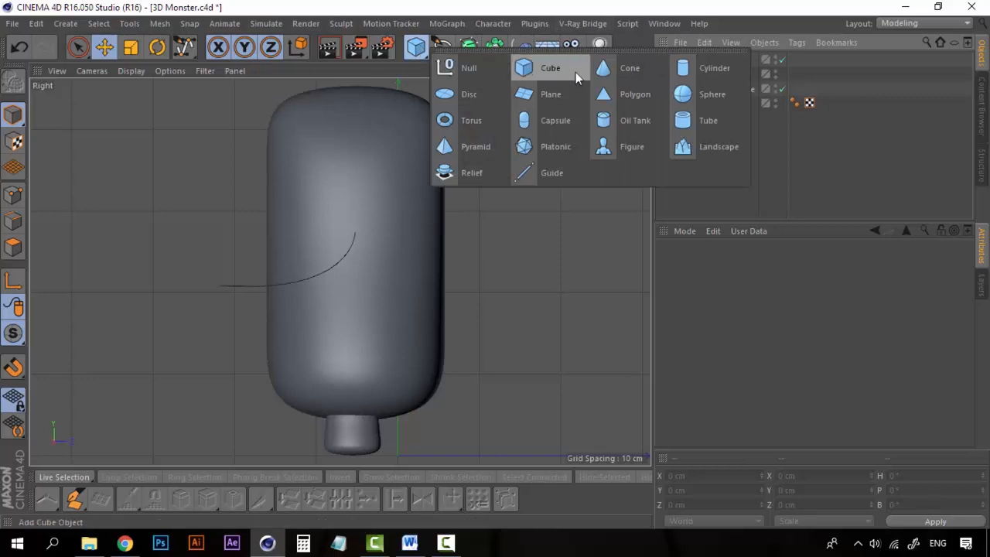
left_click(553, 120)
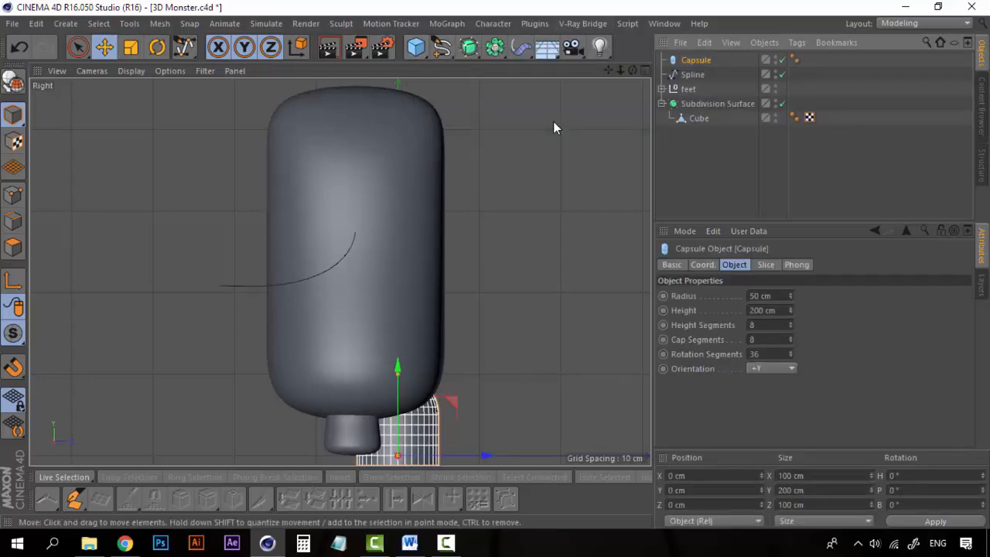
left_click_drag(464, 455, 605, 455)
left_click(539, 371)
left_click(566, 411)
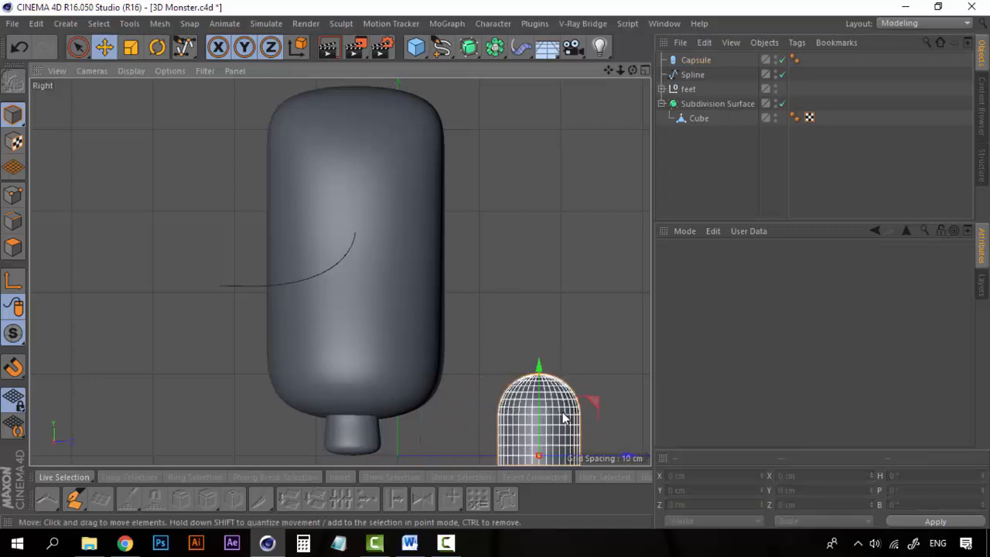
left_click_drag(539, 367, 540, 109)
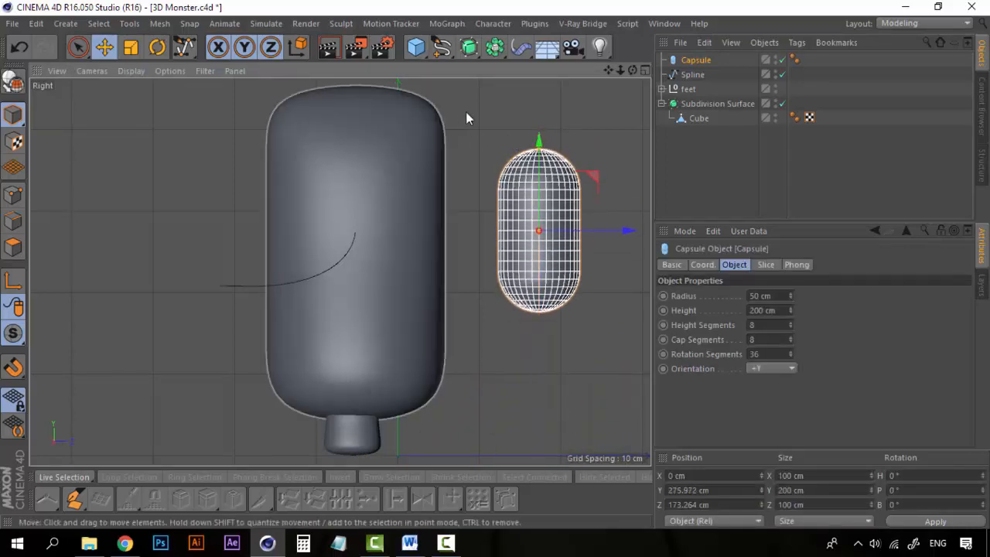
Step: Add a Spline Wrap deformer and make it a child of the new Capsule
left_click(524, 48)
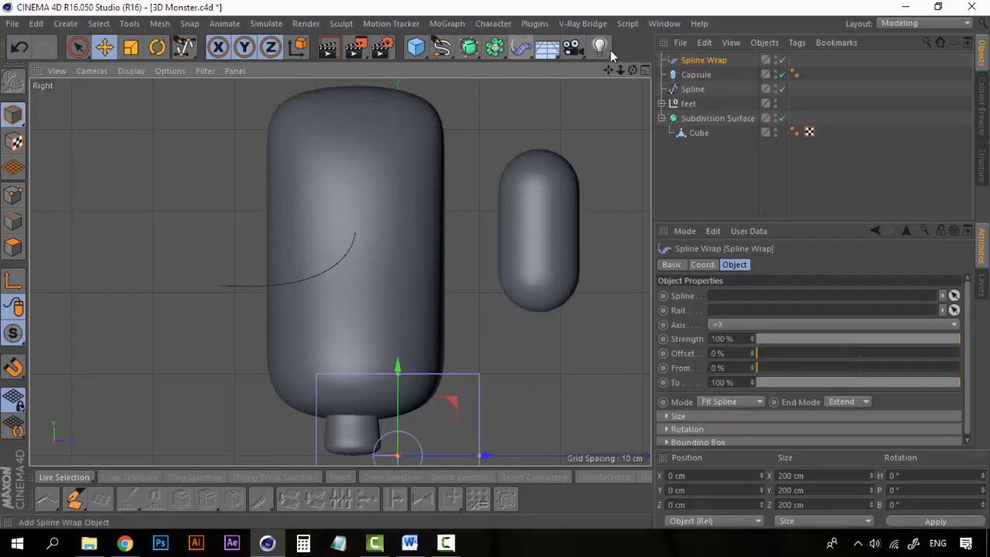
left_click_drag(715, 61, 700, 75)
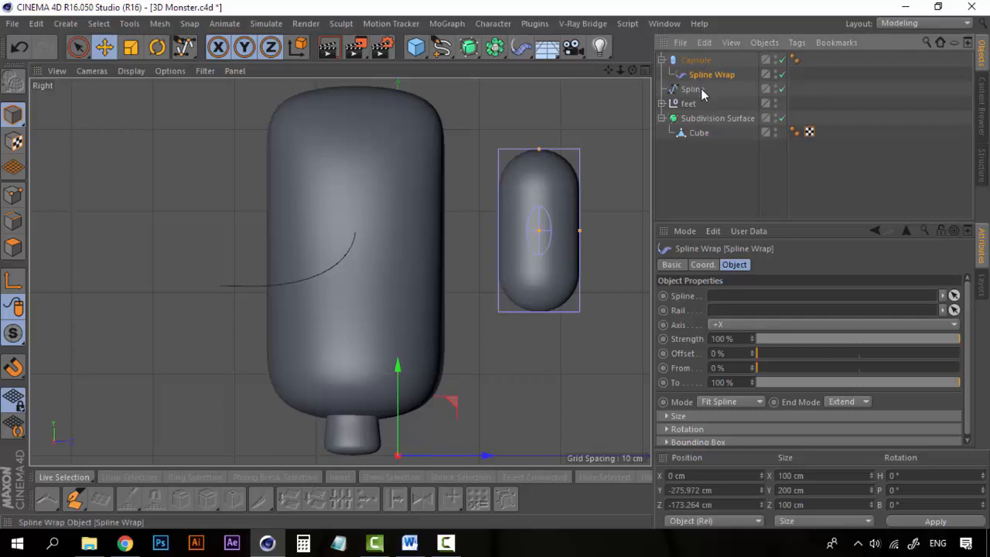
Step: Assign the arm spline at the body's side as the Spline of the Capsule's Spline Wrap deformer
left_click(701, 90)
left_click(703, 77)
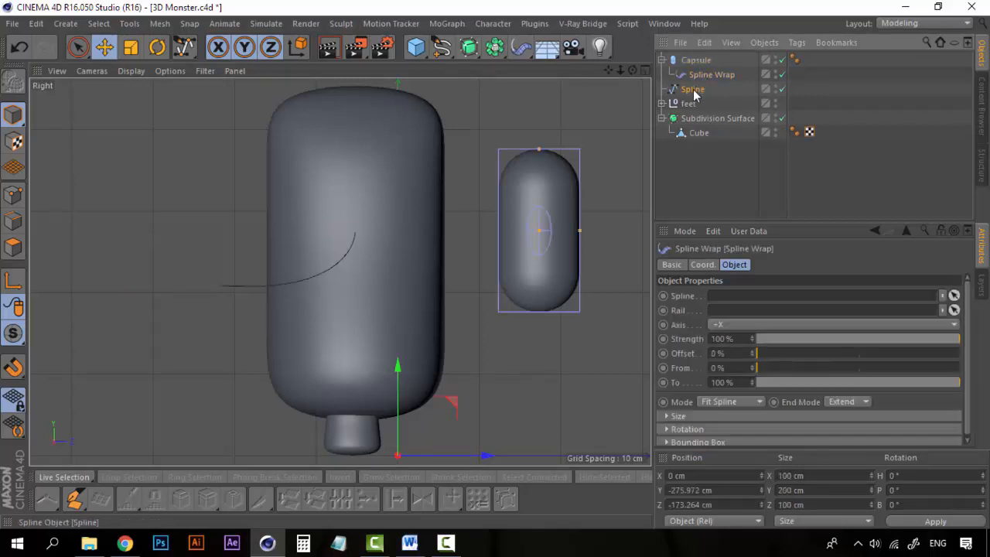
left_click(693, 89)
left_click(703, 75)
left_click_drag(757, 230, 718, 299)
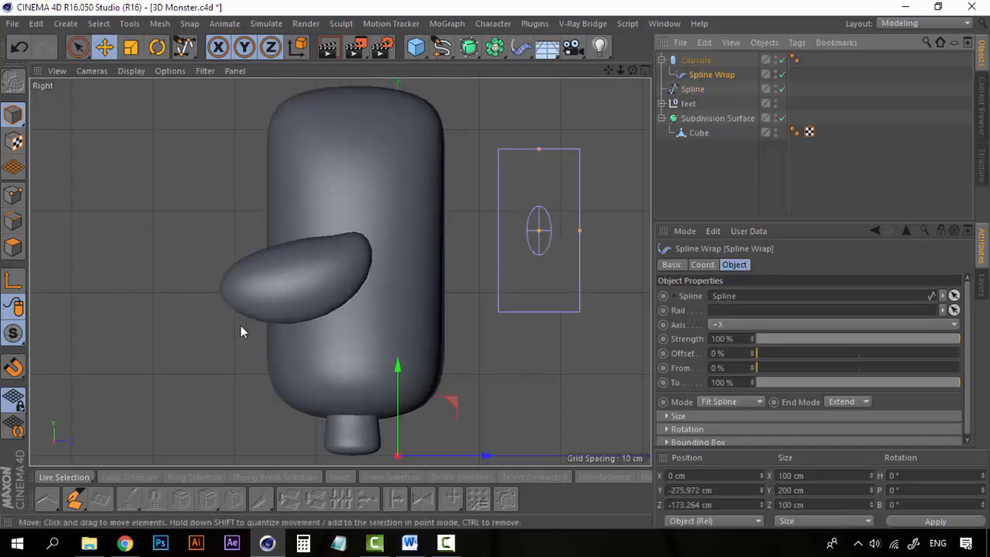
Step: Set the Spline Wrap deformer's axis to +Y so the capsule bends lengthwise along the spline
left_click(745, 186)
left_click(692, 89)
left_click(710, 74)
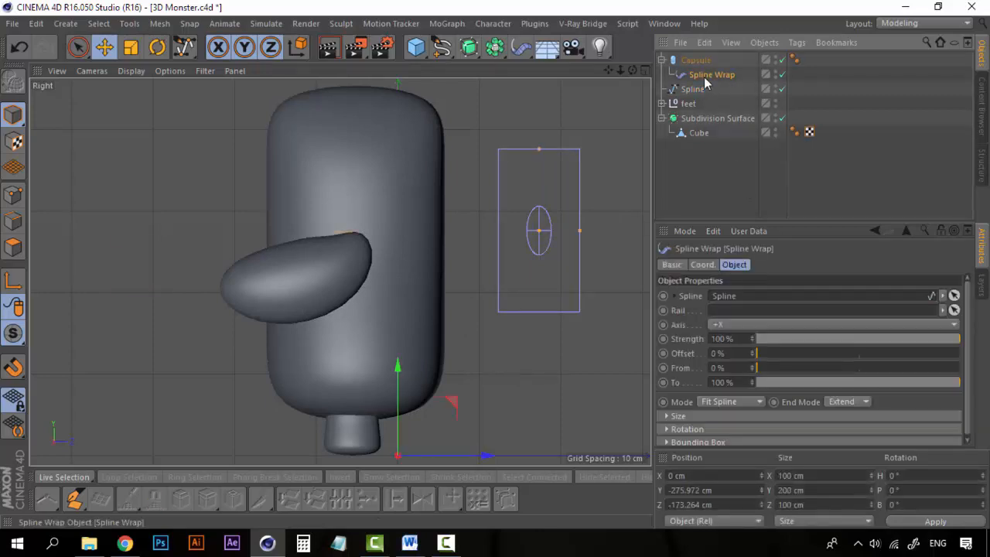
left_click(722, 326)
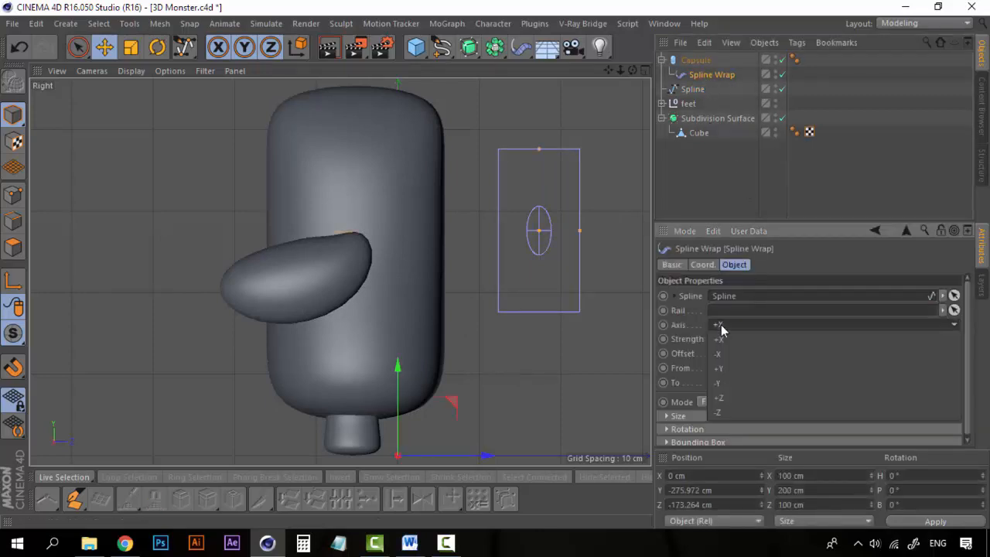
left_click(737, 370)
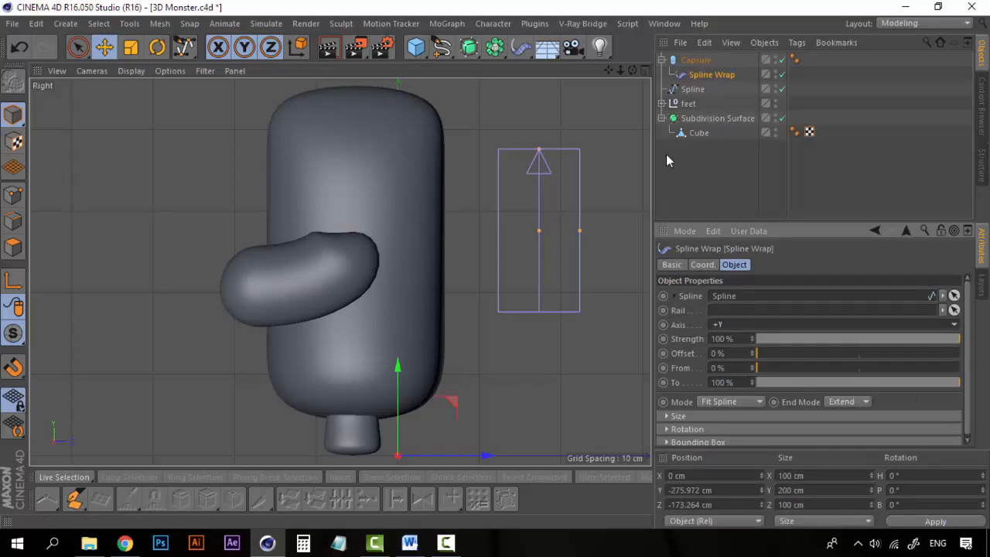
Step: Reduce the arm Capsule's radius to 20 cm, judging its thickness in the perspective view
left_click(643, 70)
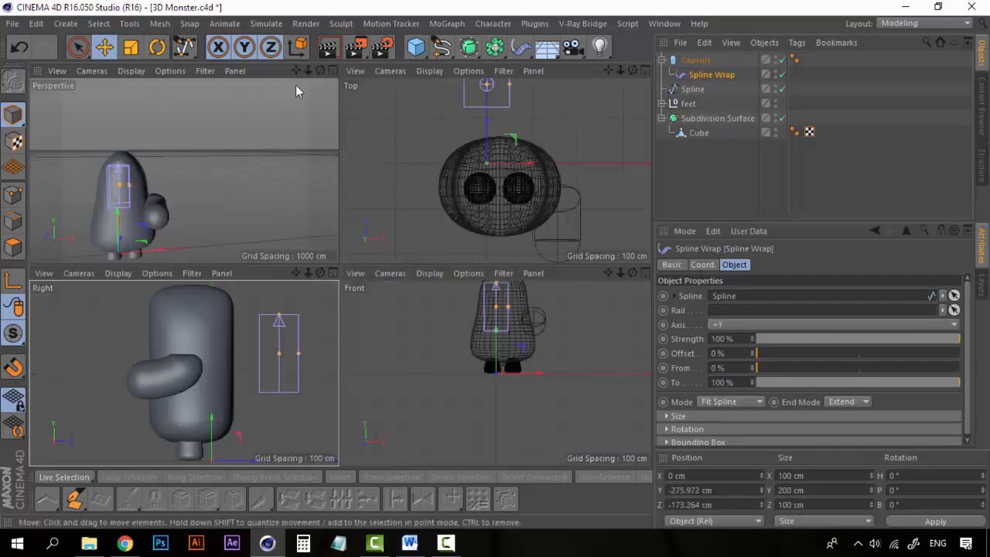
left_click(333, 71)
scroll(316, 337, "up", 10)
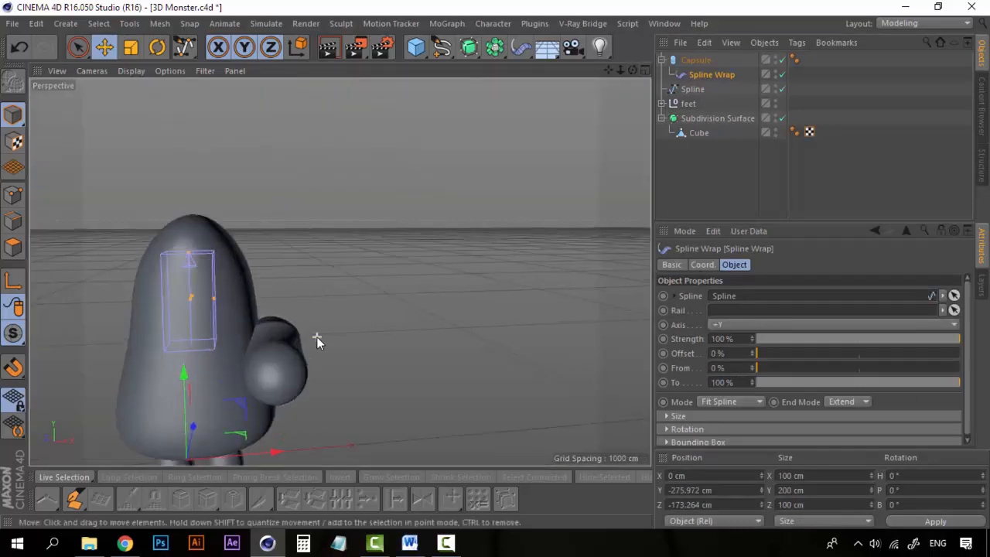
scroll(217, 381, "down", 10)
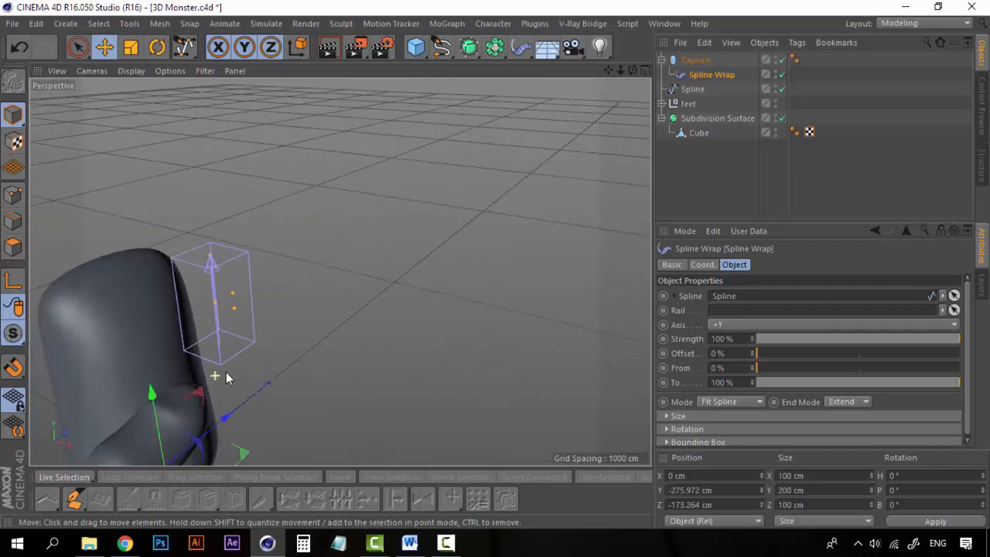
scroll(283, 263, "up", 5)
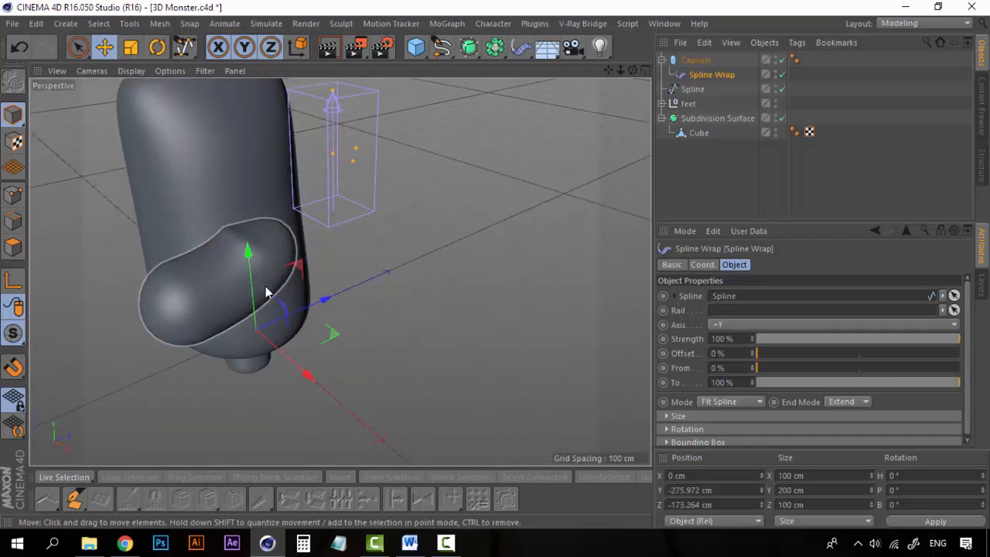
left_click_drag(266, 292, 362, 278, "alt")
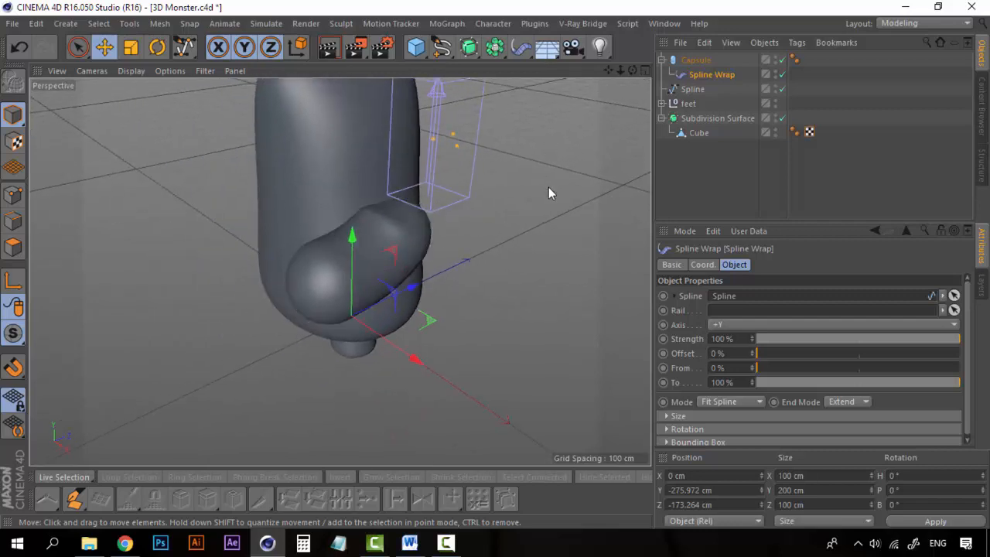
left_click(700, 61)
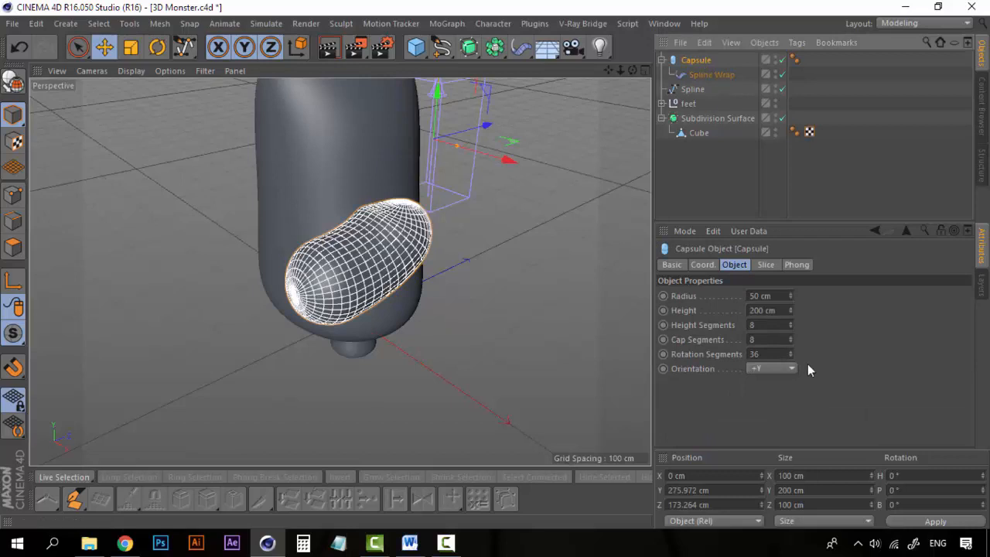
left_click_drag(791, 296, 749, 296)
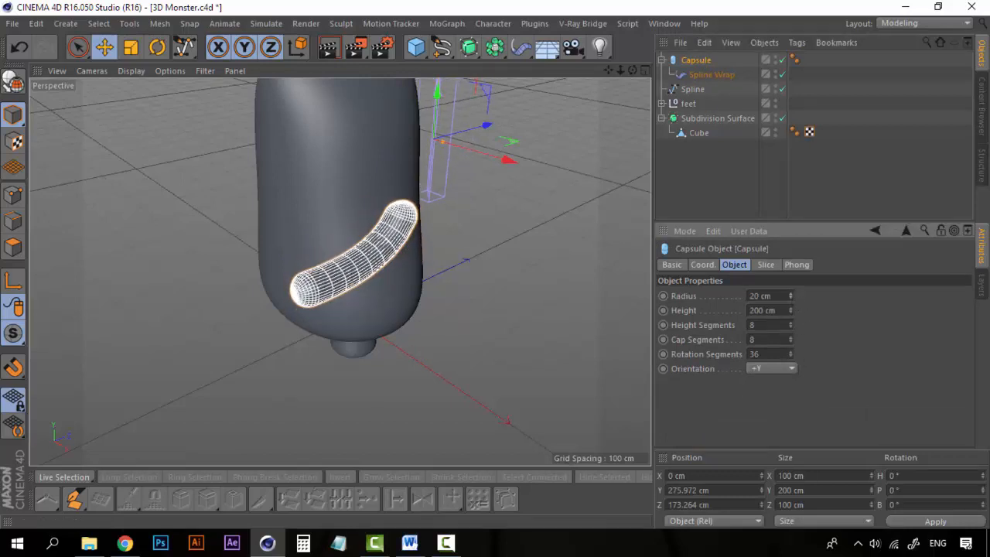
left_click(624, 238)
Step: Reduce the arm Capsule's height to 127 cm and check the shape of its rounded ends
mouse_move(464, 233)
left_mouse_down("alt")
mouse_move(410, 208)
mouse_move(402, 166)
mouse_move(418, 172)
mouse_move(435, 220)
left_mouse_up("alt")
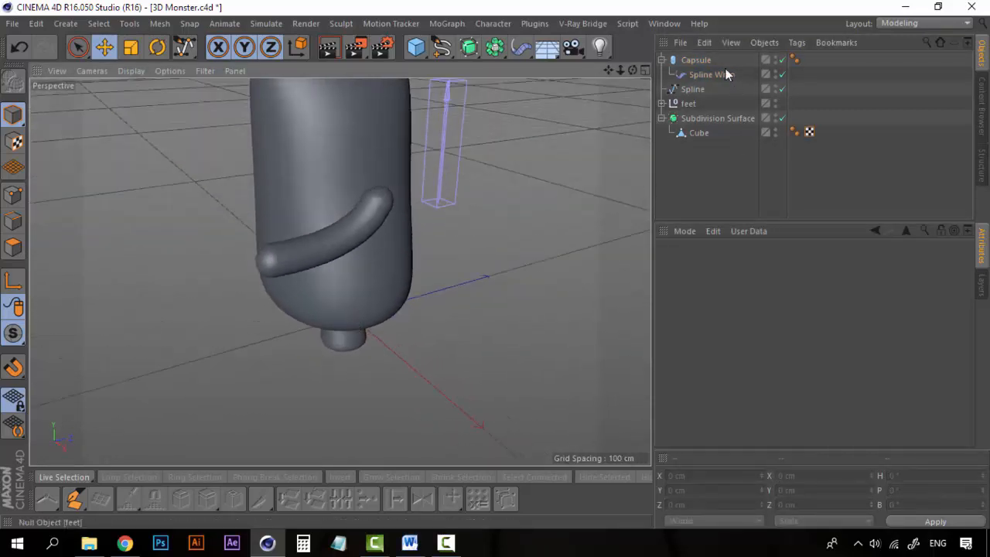
left_click(696, 60)
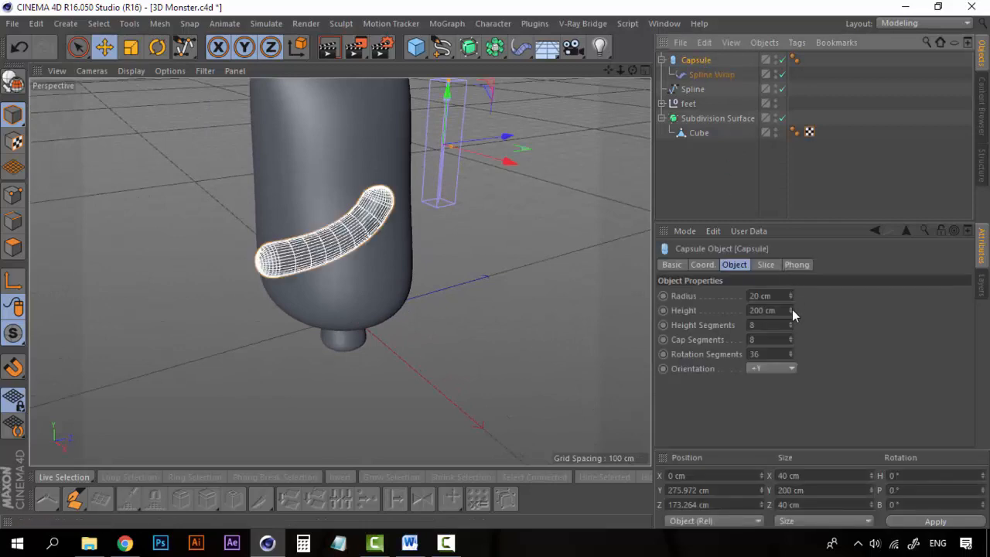
left_click_drag(791, 311, 791, 357)
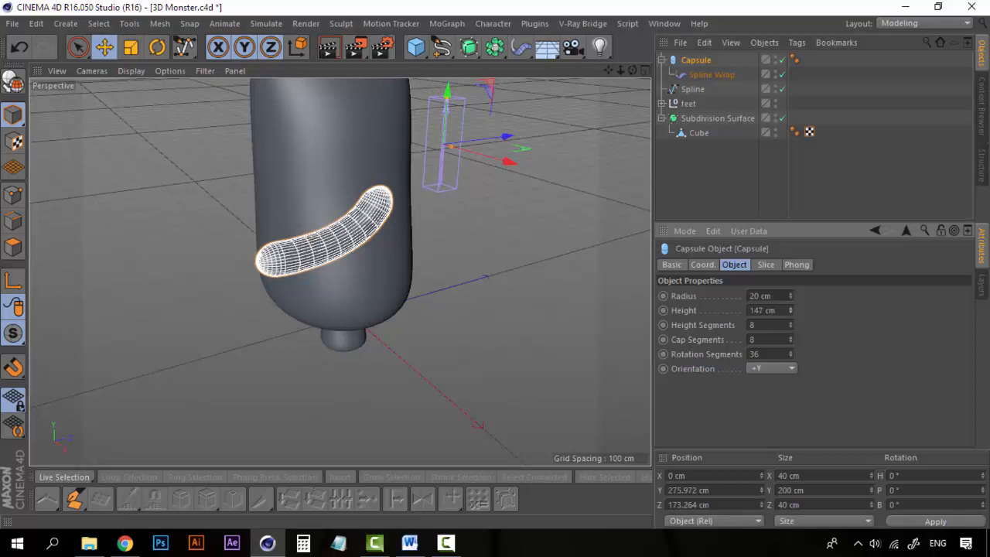
left_click(468, 236)
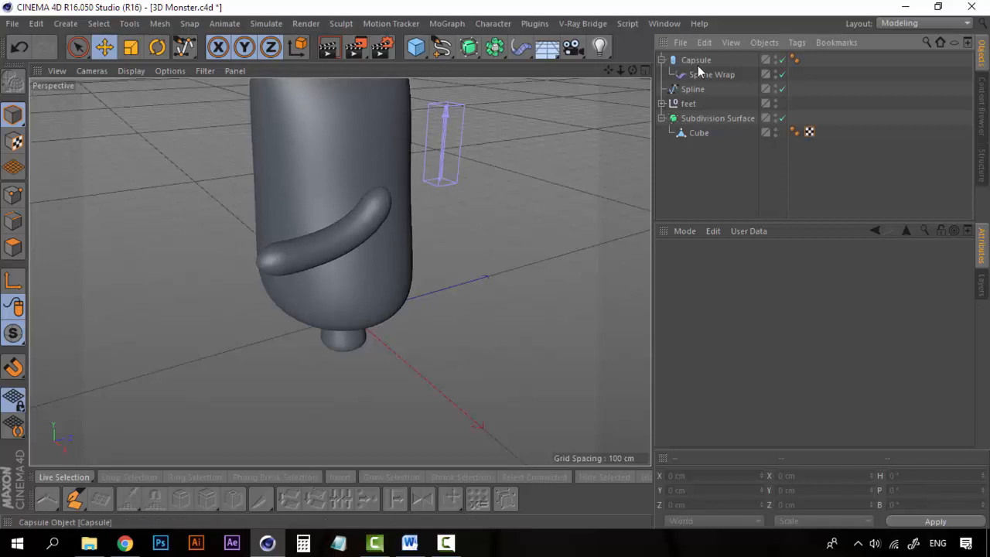
left_click_drag(412, 206, 389, 245, "alt")
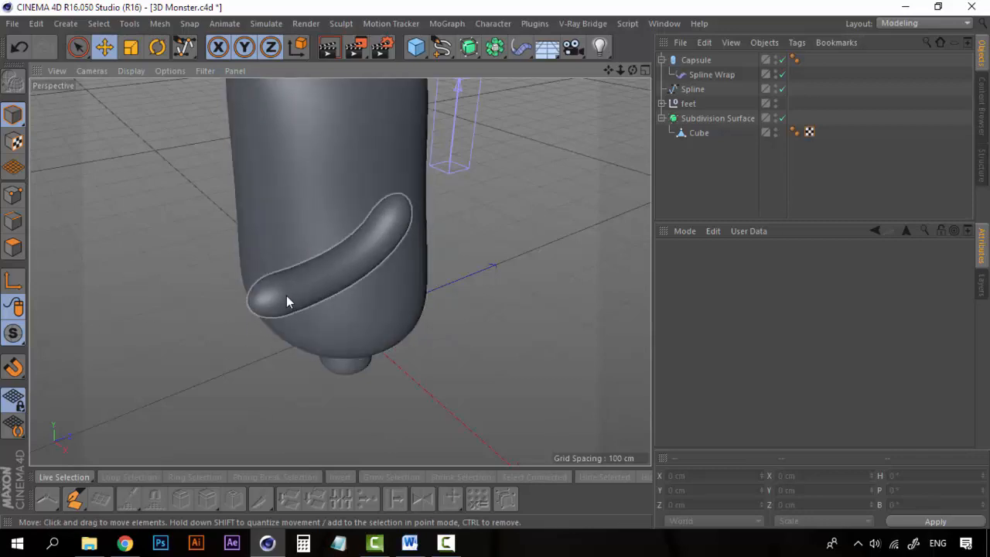
Step: Lower the start point of the Spline Wrap's Size curve to about 0.8 to thin the shoulder end
left_click(701, 61)
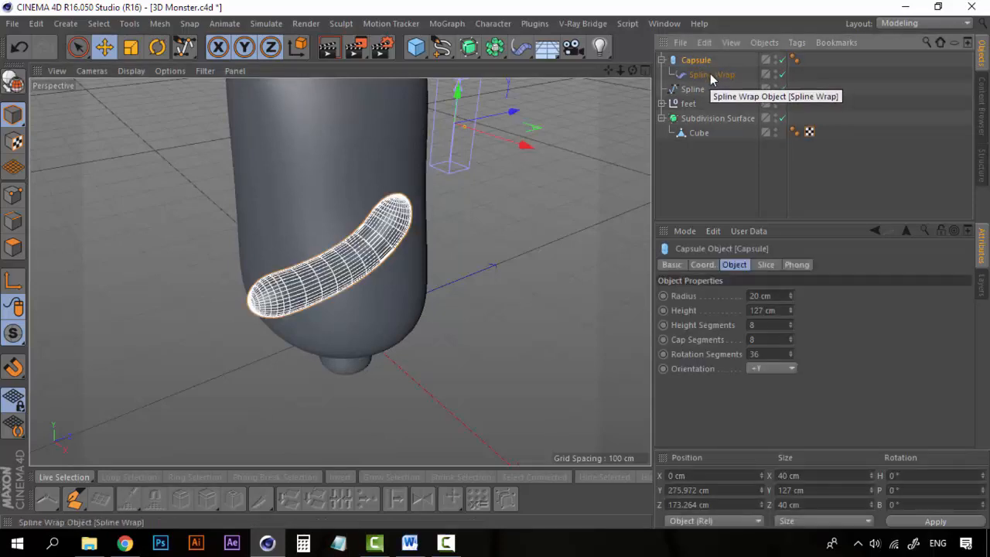
left_click(711, 75)
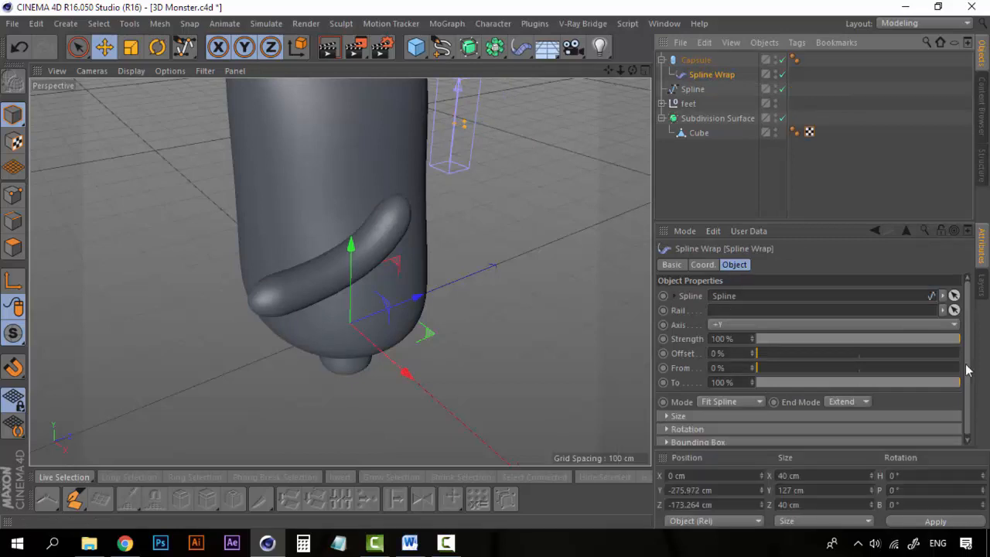
scroll(872, 422, "down", 1)
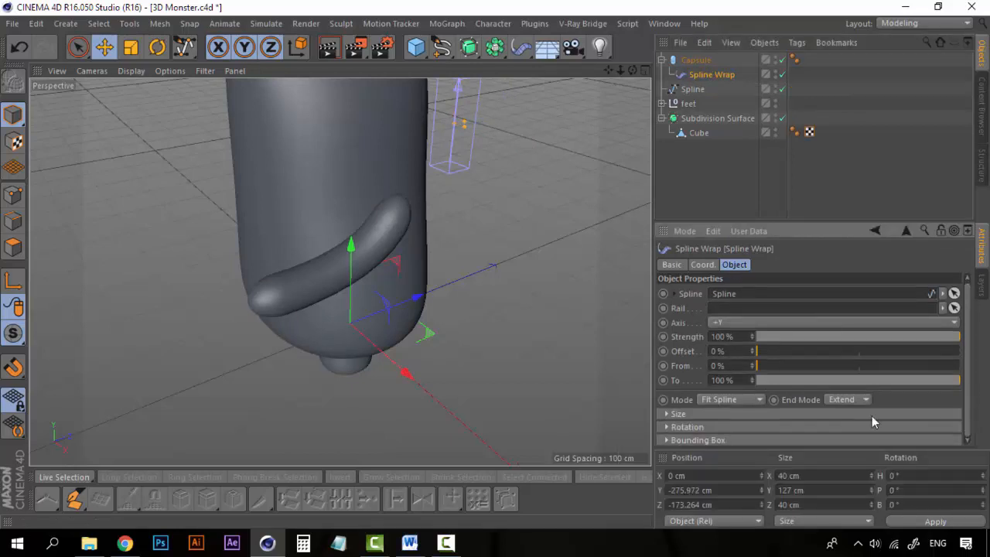
left_click(667, 414)
left_click_drag(966, 322, 977, 368)
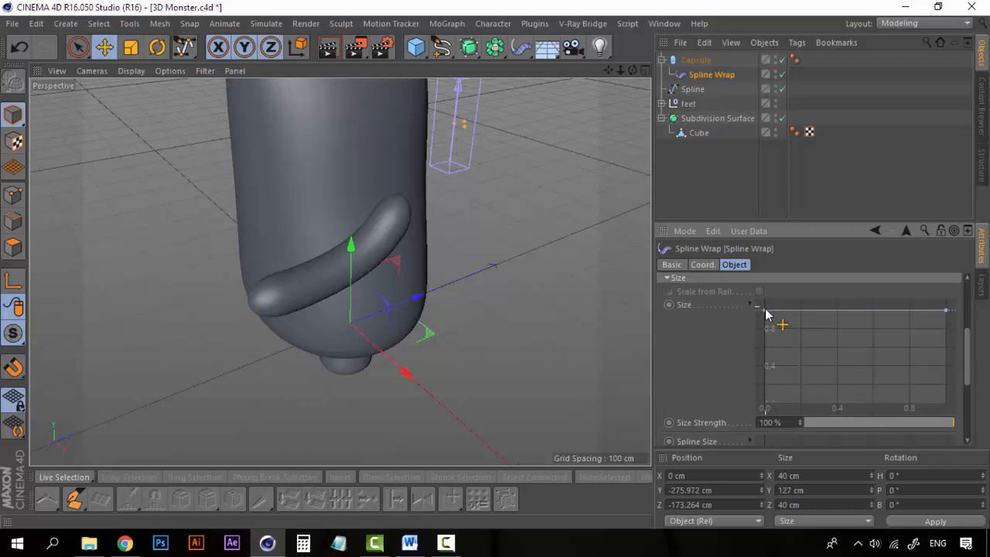
left_click_drag(766, 308, 767, 401)
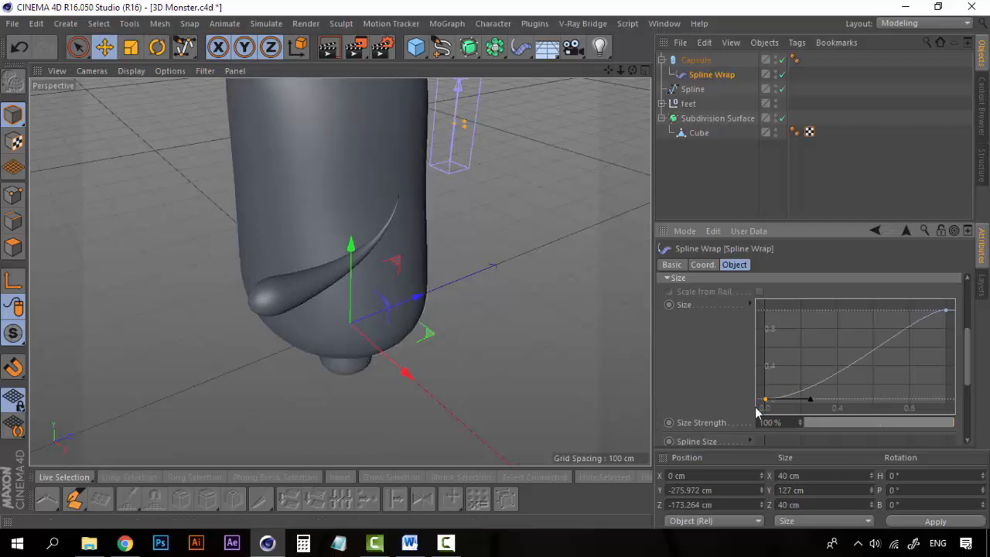
left_click_drag(766, 398, 769, 331)
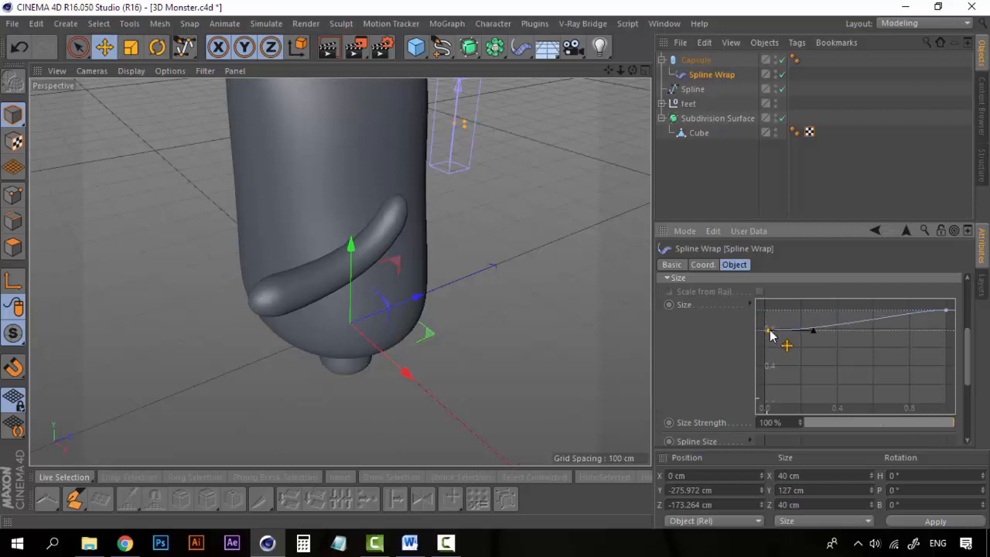
Step: Pull the end tangent of the Size curve well upward to thicken the hand end, and raise the start point to about 0.85
left_click(947, 312)
left_click_drag(921, 315, 905, 273)
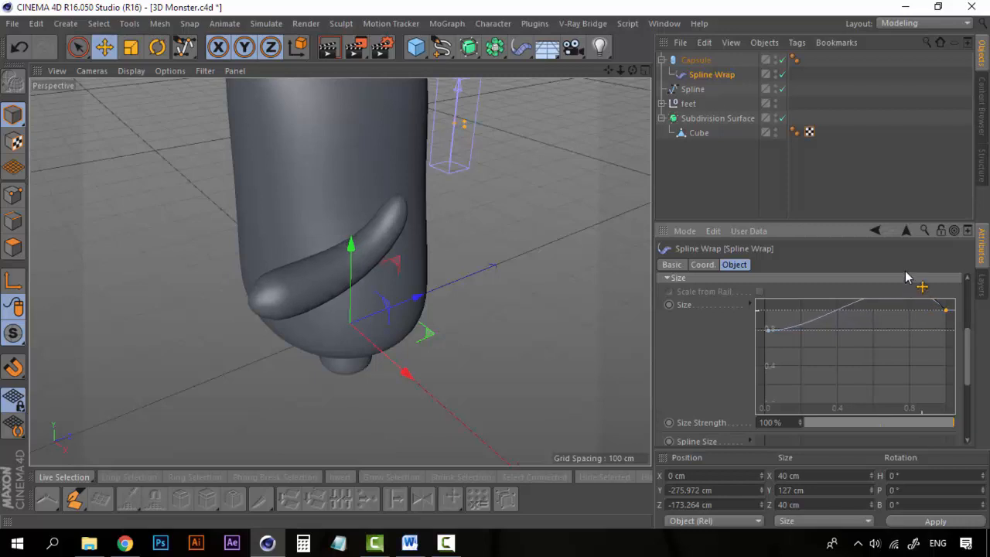
left_click_drag(907, 274, 905, 229)
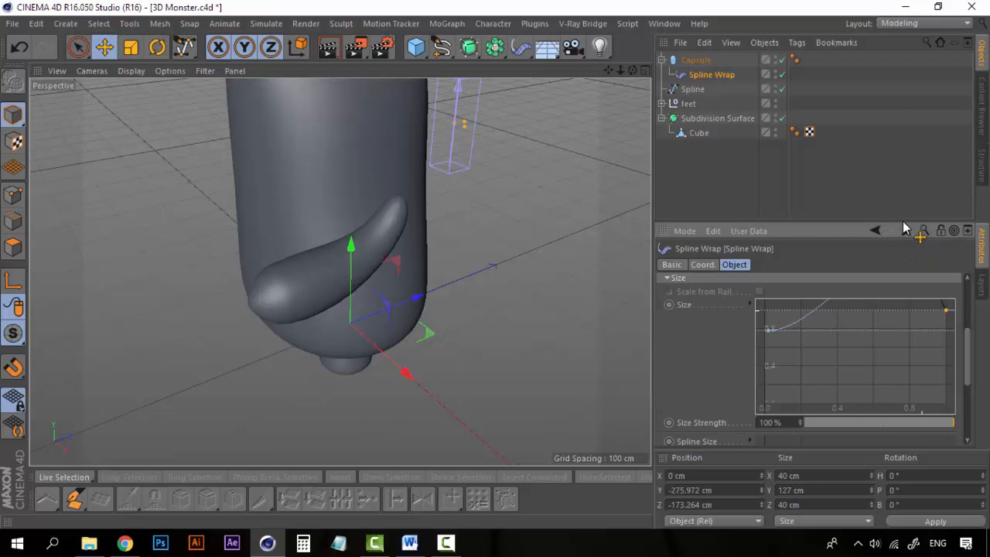
left_click_drag(410, 250, 414, 228, "alt")
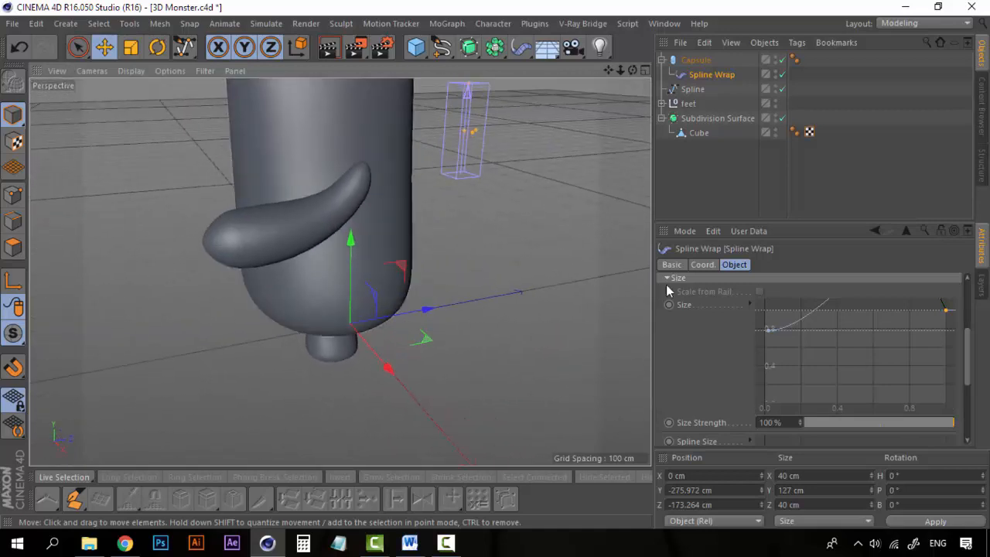
left_click_drag(770, 334, 769, 324)
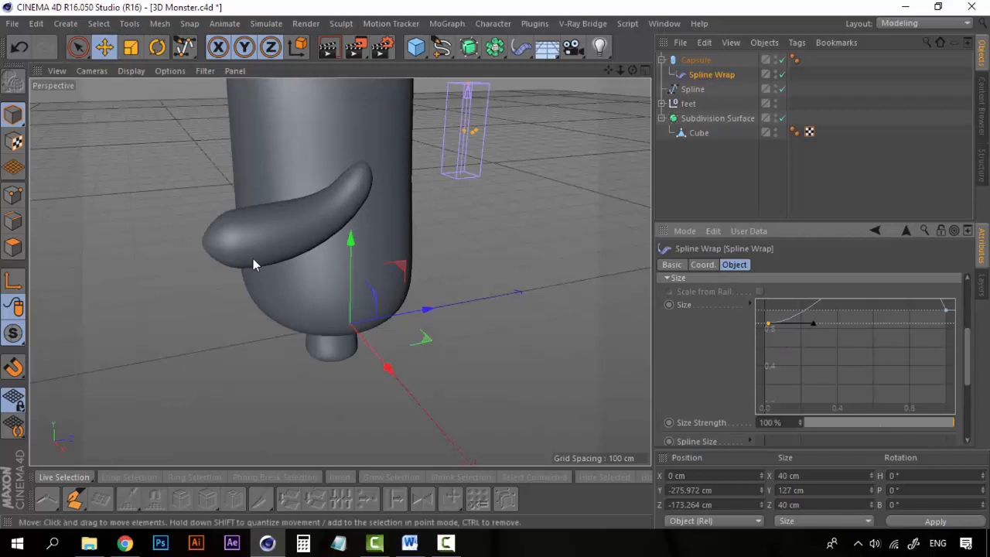
Step: Move the Spline Wrap deformer to about X -3.8 cm, Y -285 cm and Z -197 cm, then deselect it
left_click_drag(253, 258, 281, 279, "alt")
scroll(246, 236, "up", 2)
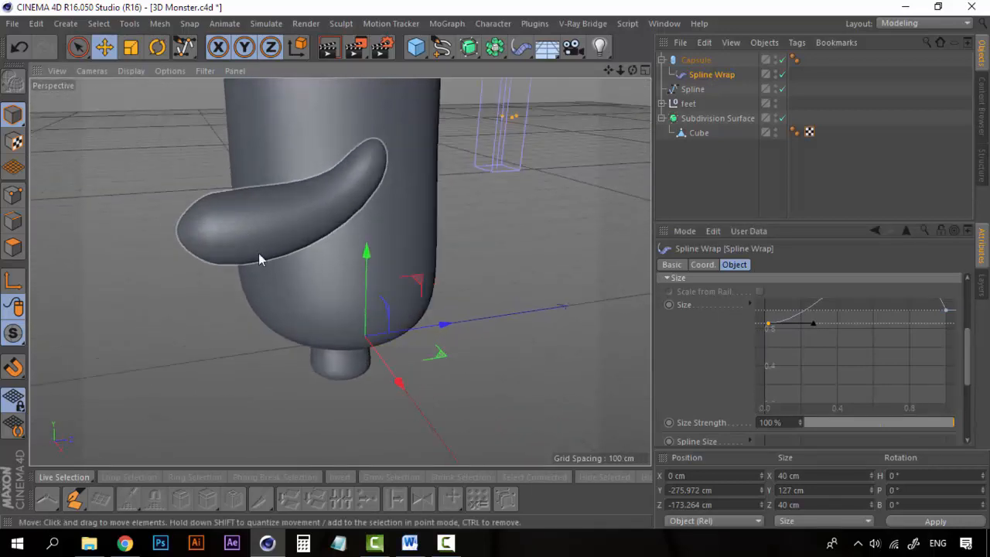
middle_click_drag(259, 254, 292, 279, "alt")
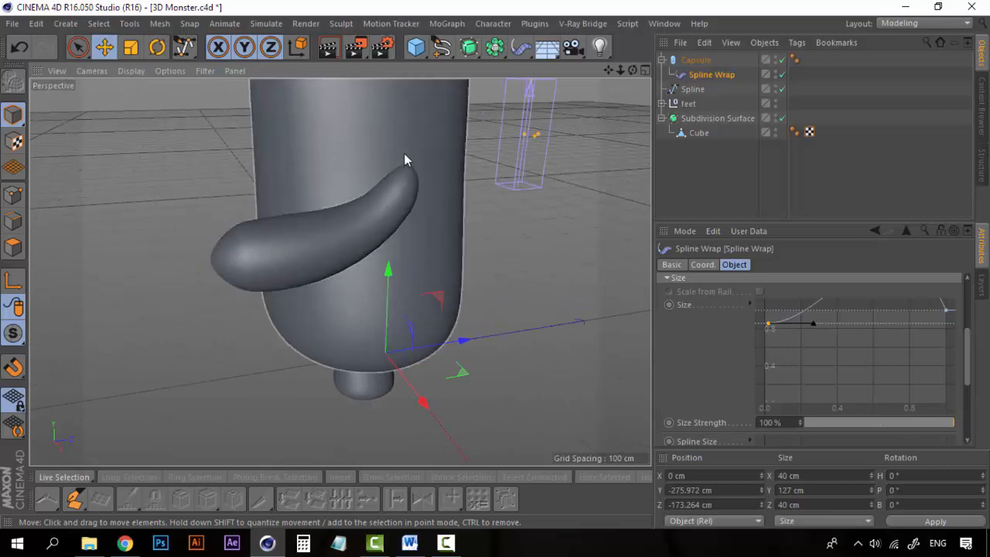
left_click_drag(377, 238, 278, 251)
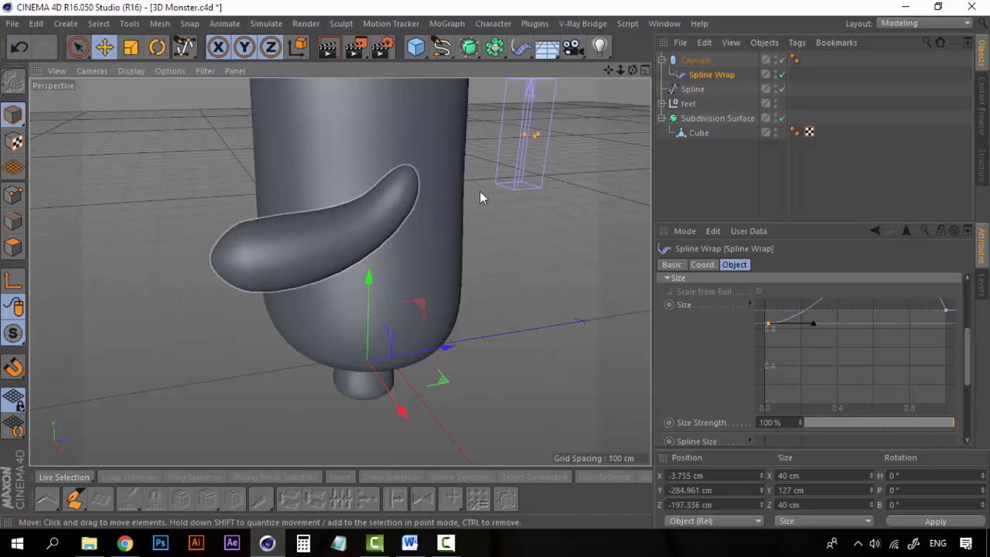
left_click(712, 179)
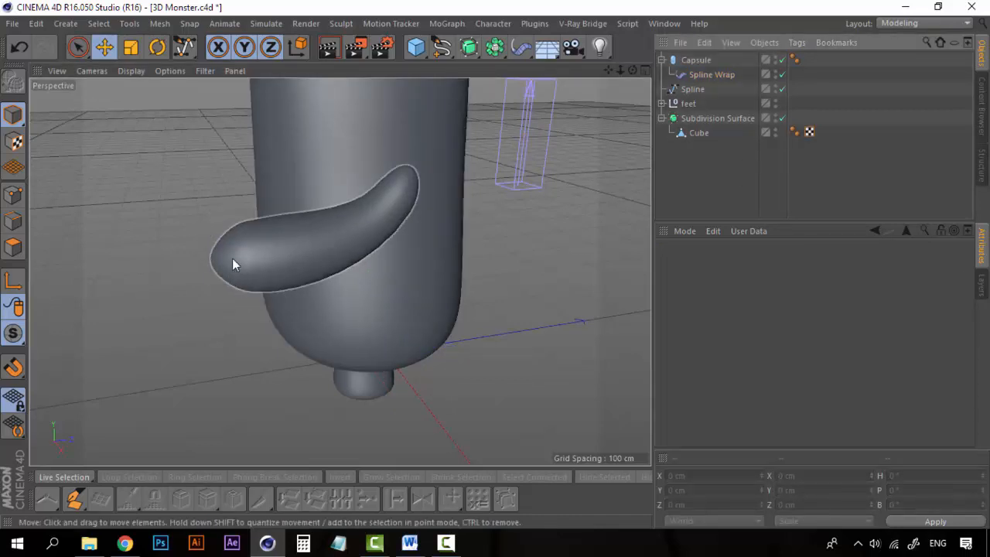
Step: Set the arm Capsule's height segments to 12 and its height to 158 cm
left_click(704, 61)
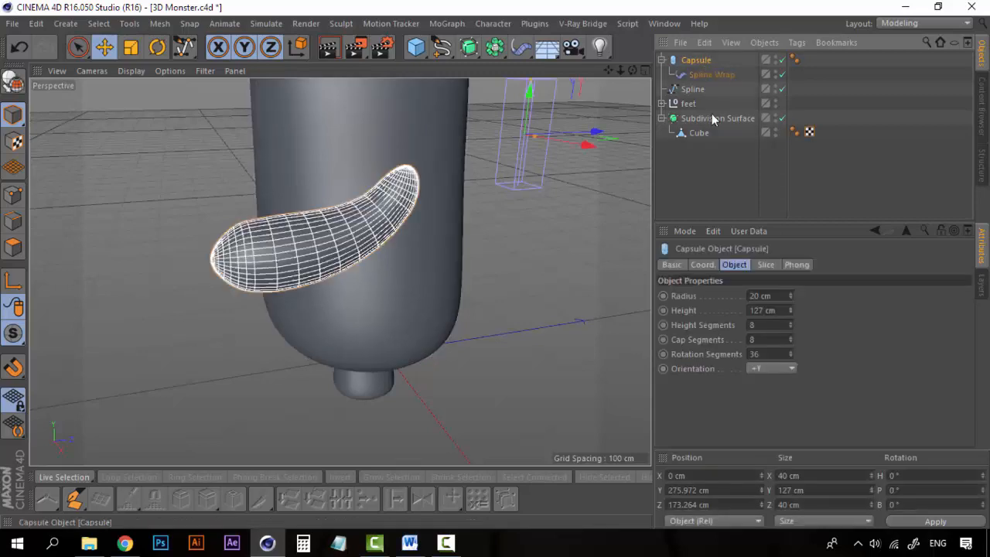
left_click(792, 322)
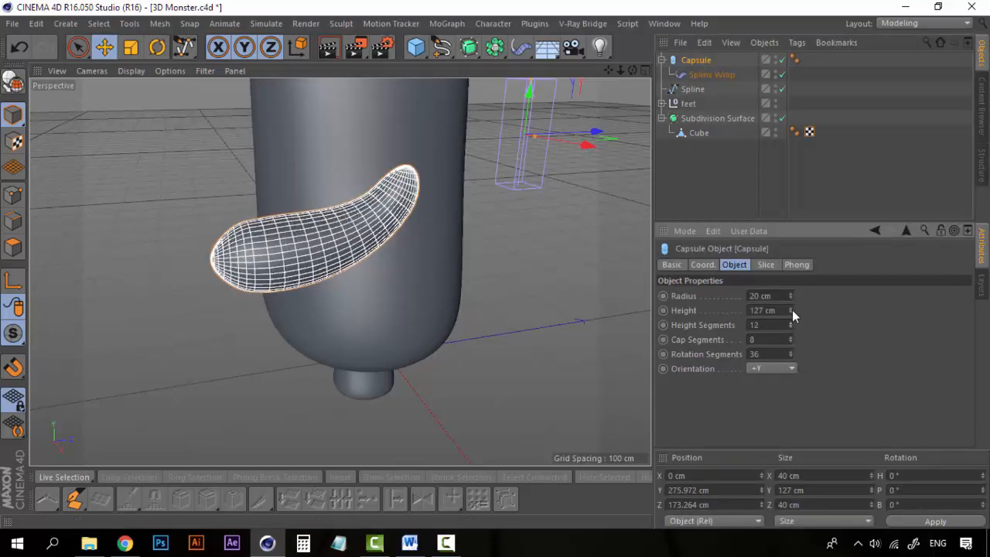
left_click(791, 309)
left_click(792, 310)
left_click(792, 309)
left_click(792, 310)
left_click(792, 310)
mouse_move(792, 309)
left_mouse_down()
mouse_move(792, 298)
mouse_move(792, 308)
left_mouse_up()
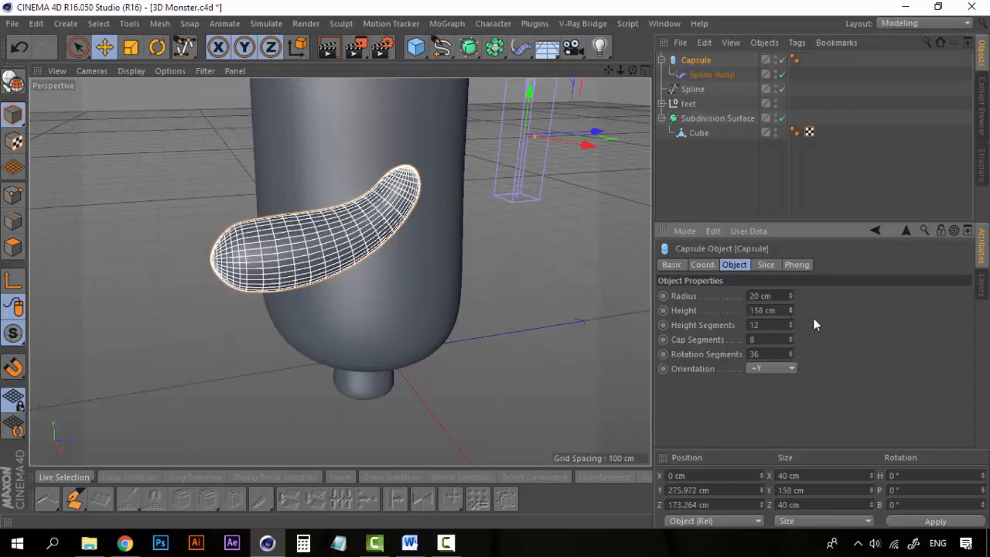
left_click(714, 168)
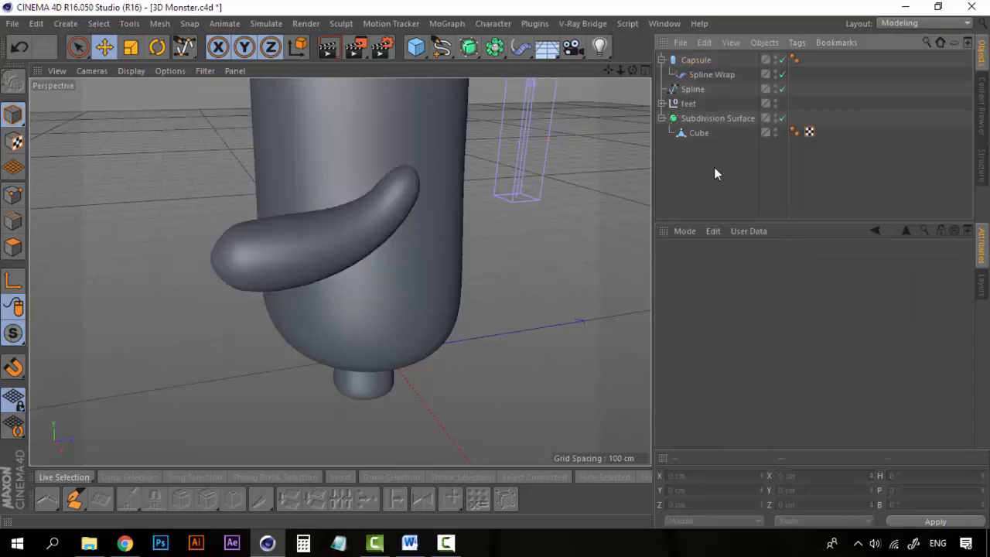
Step: Set the arm Capsule's height to 186 cm and deselect it
left_click(711, 60)
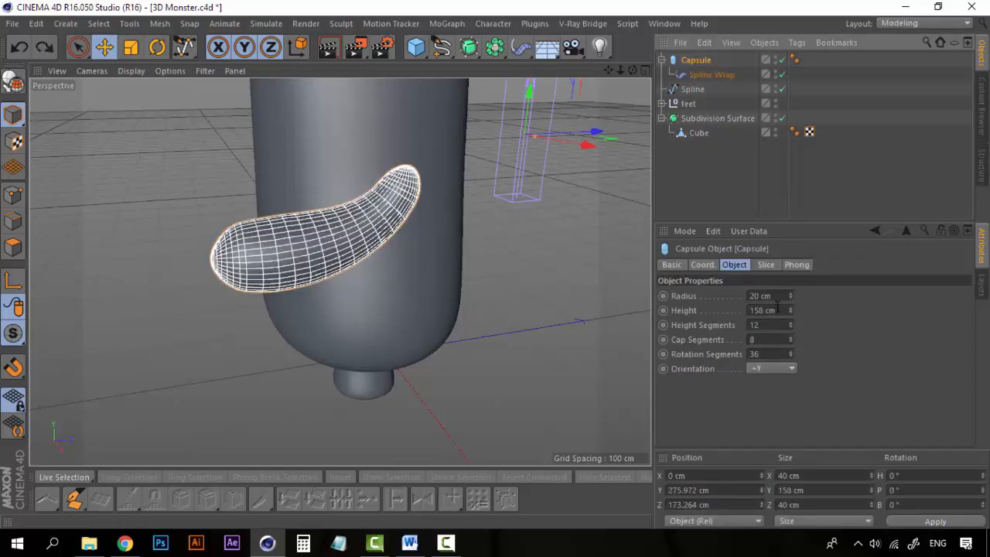
left_click_drag(790, 309, 790, 308)
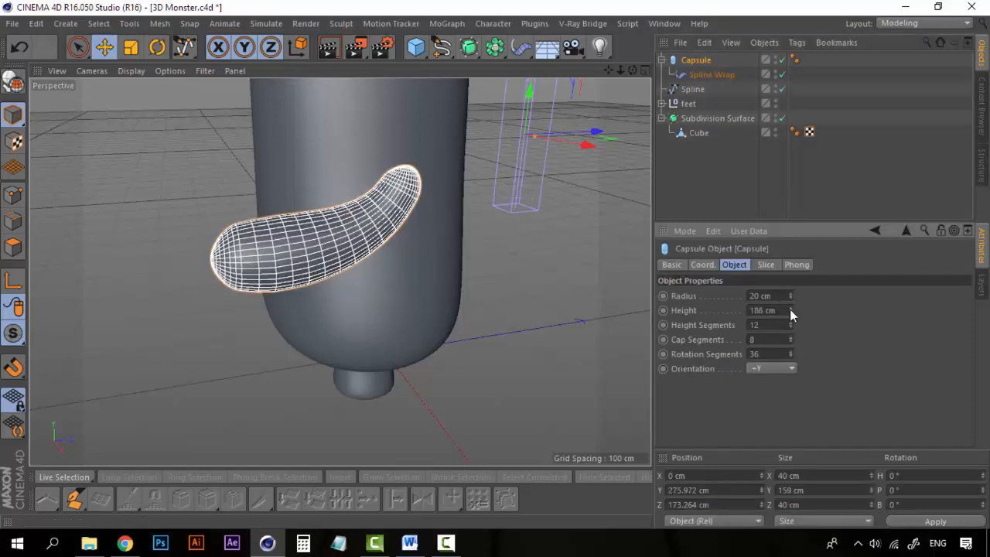
left_click(736, 181)
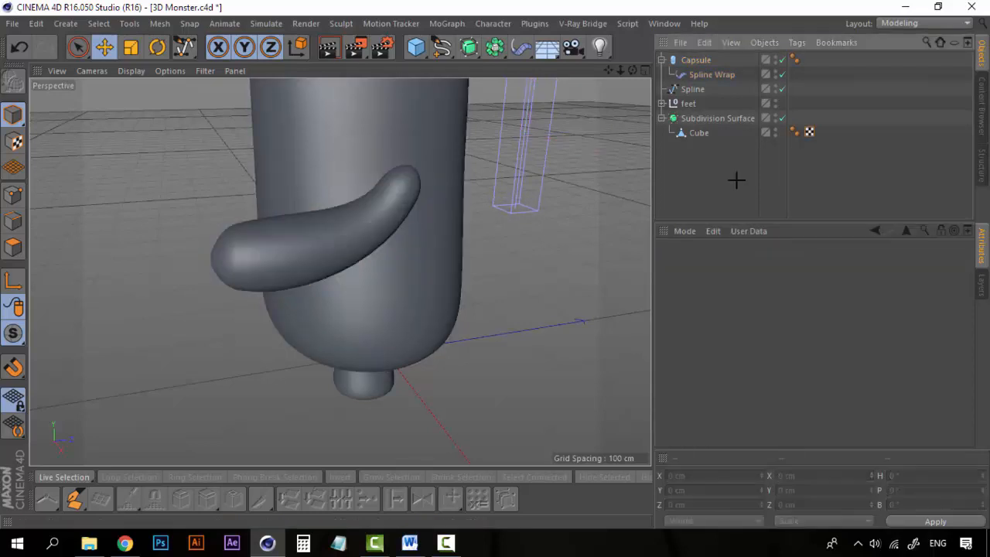
mouse_move(283, 240)
left_mouse_down("alt")
mouse_move(302, 252)
mouse_move(371, 239)
left_mouse_up("alt")
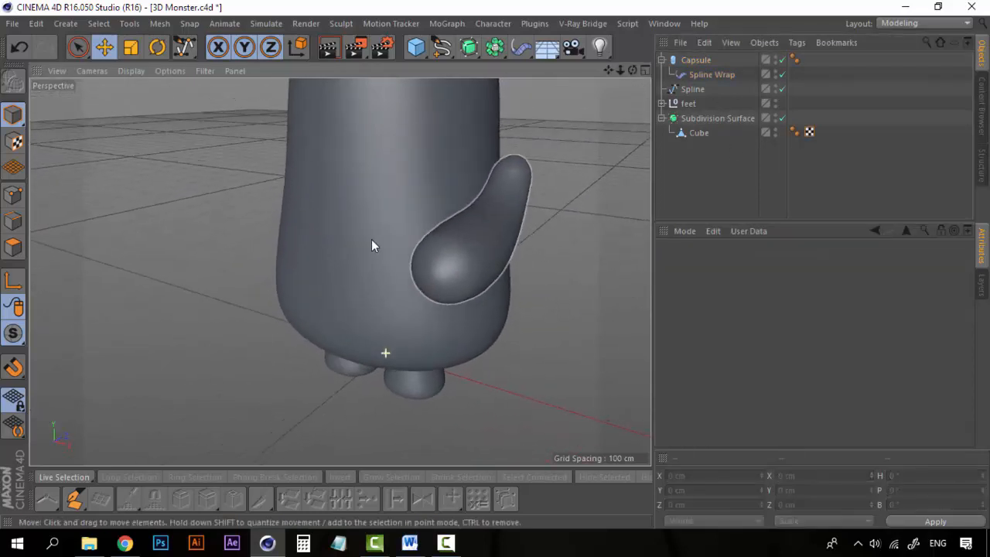
Step: Set the arm Capsule's height to 134 cm, rotation segments to 44 and cap segments to 10, and deselect it
left_click(695, 60)
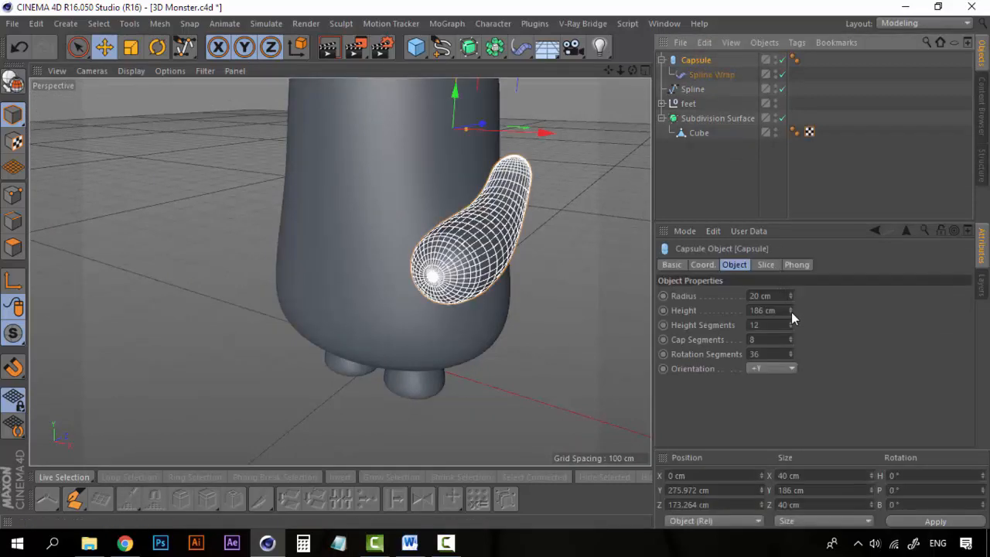
left_click_drag(792, 312, 790, 315)
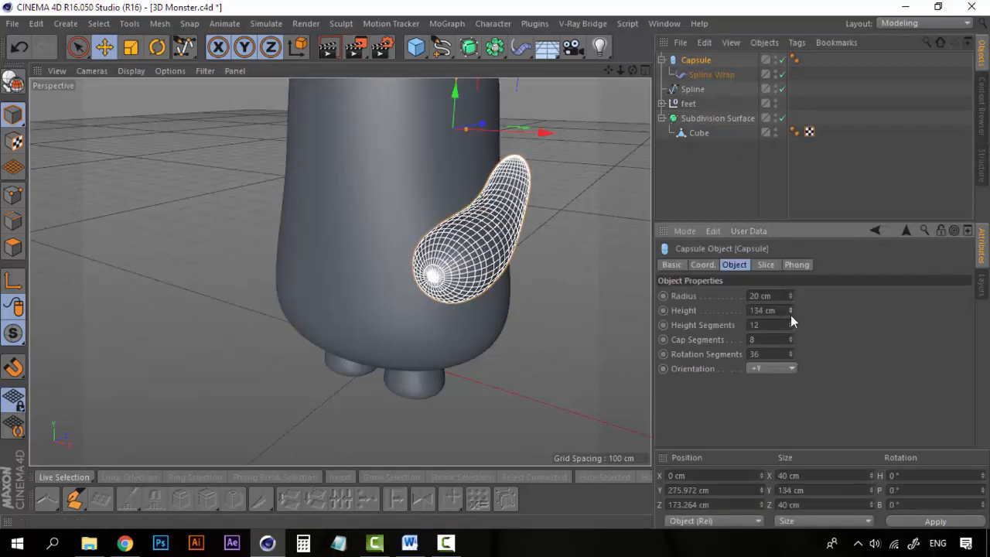
left_click_drag(790, 354, 792, 337)
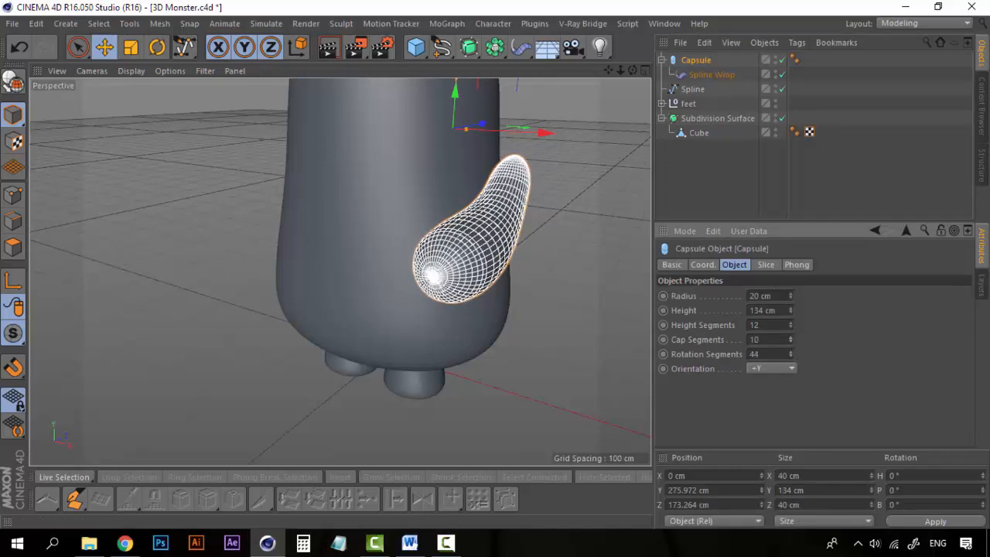
left_click(715, 166)
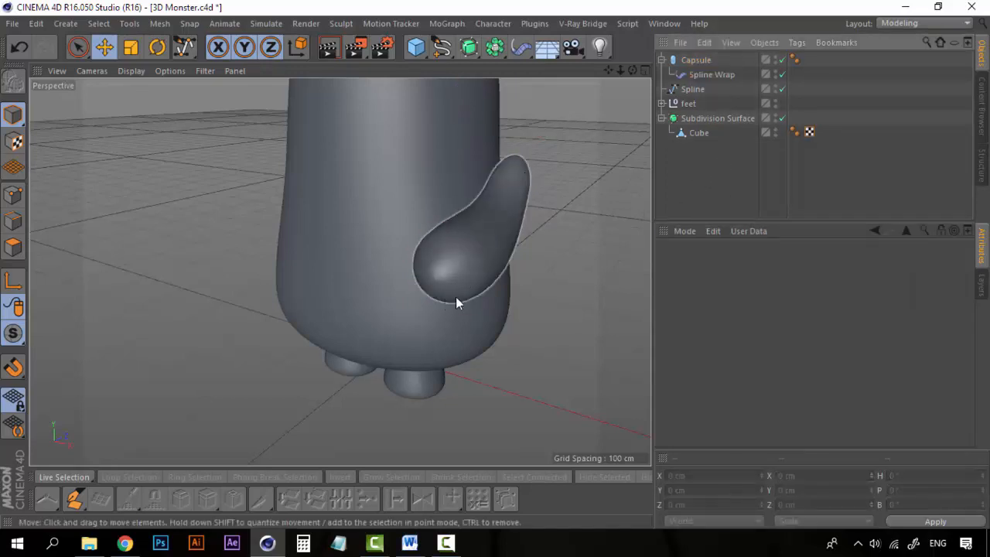
left_click_drag(528, 274, 481, 272, "alt")
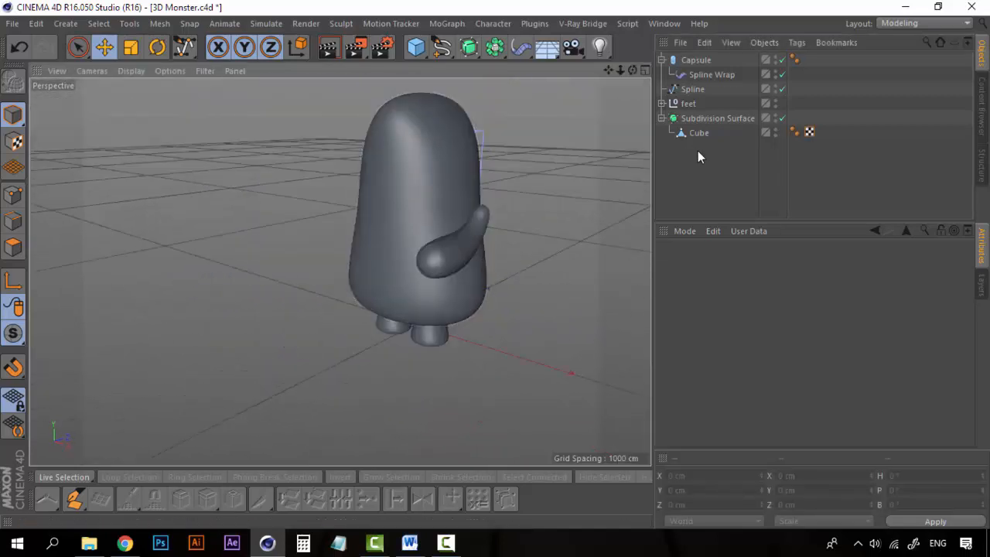
Step: Set the arm Capsule's height to 217 cm and height segments to 33, and deselect it
left_click(691, 59)
scroll(475, 252, "up", 3)
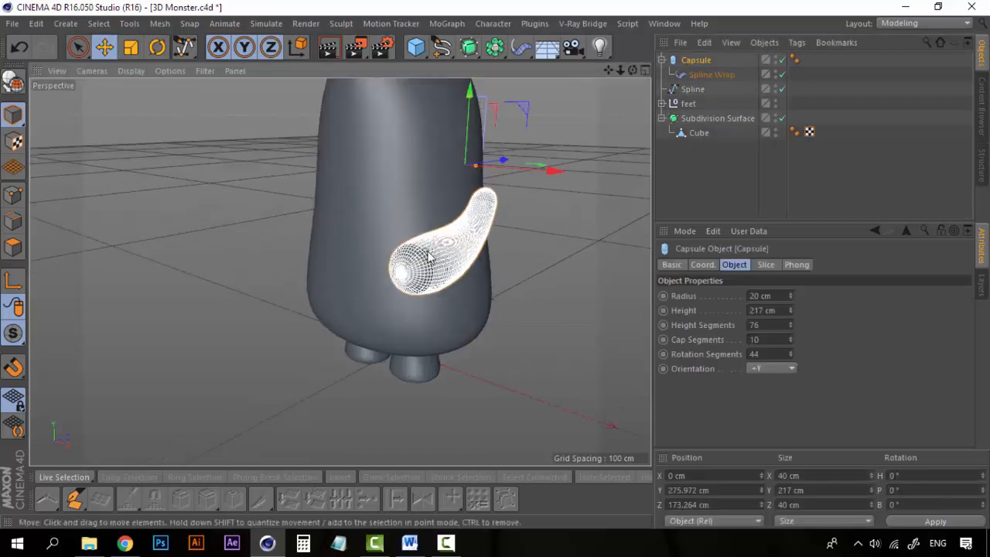
left_click_drag(429, 258, 456, 275, "alt")
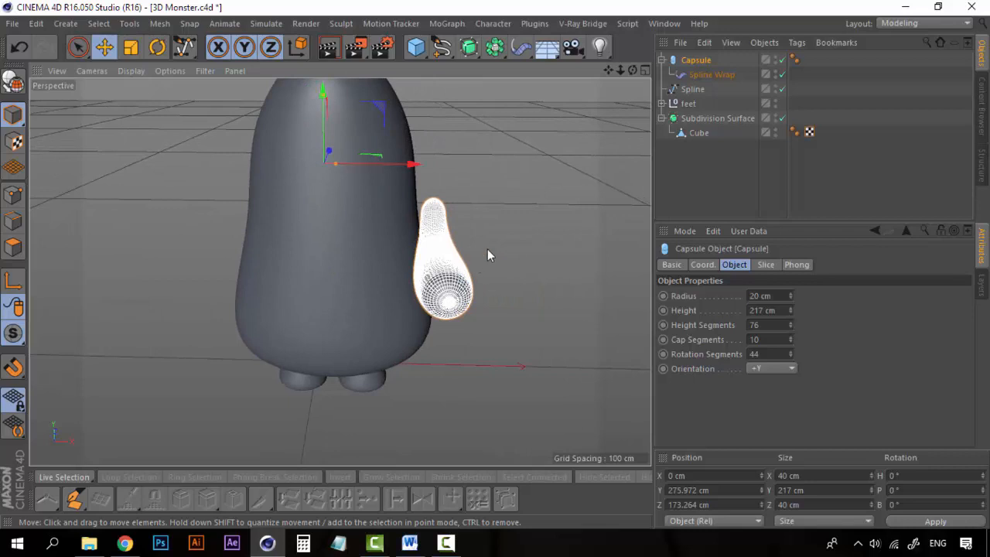
scroll(489, 252, "up", 4)
scroll(490, 243, "down", 2)
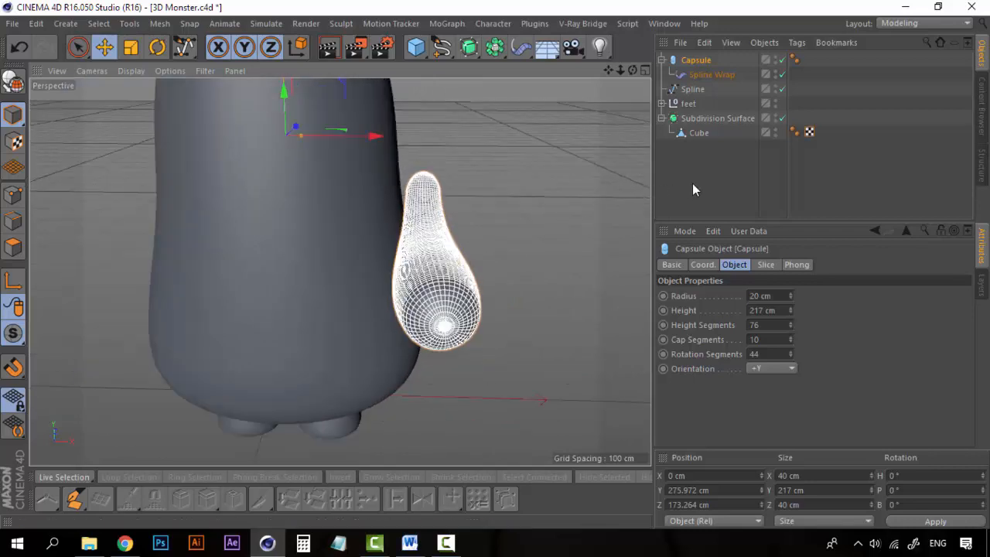
left_click(692, 189)
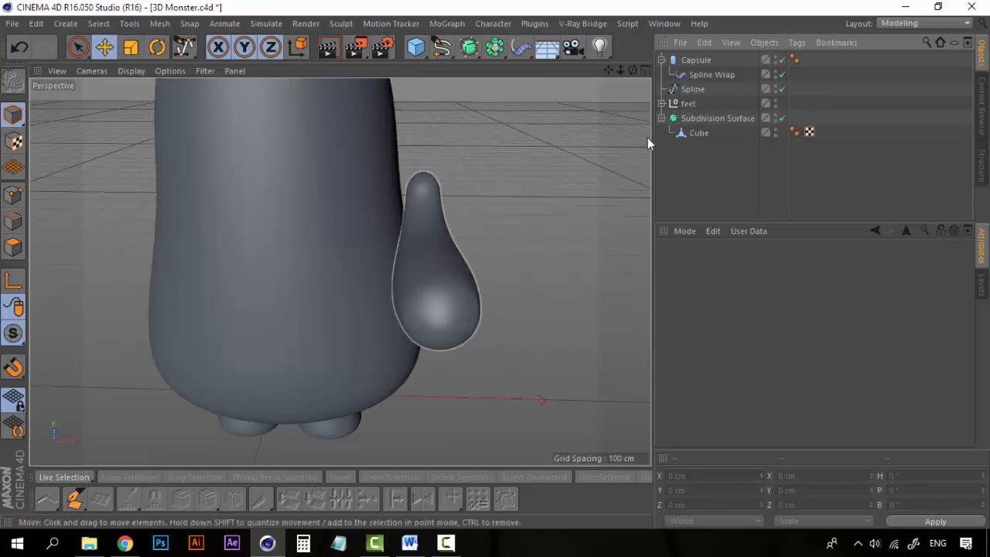
Step: Move the arm spline's shoulder point to about X -14.6 cm and its hand point to about X 14.9 cm
left_click(696, 92)
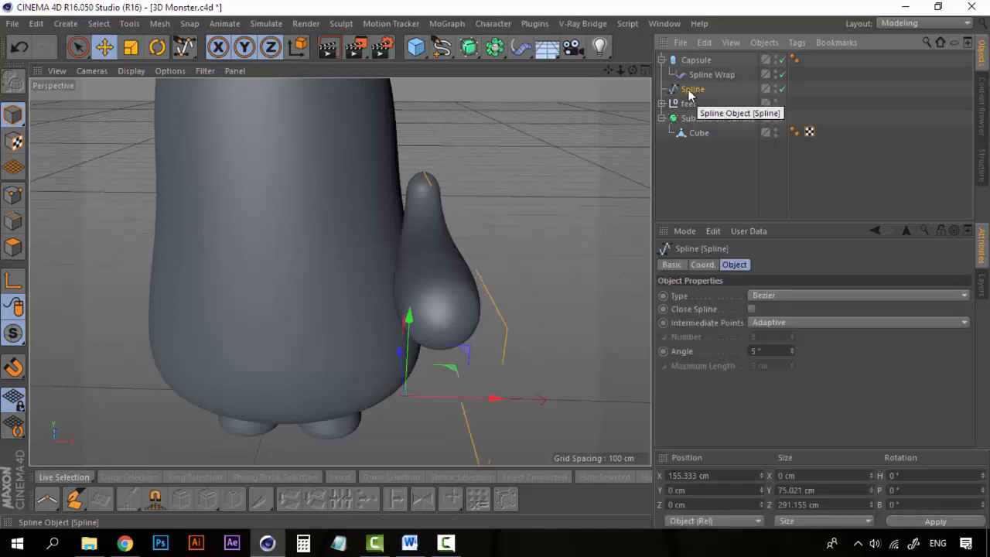
left_click(11, 198)
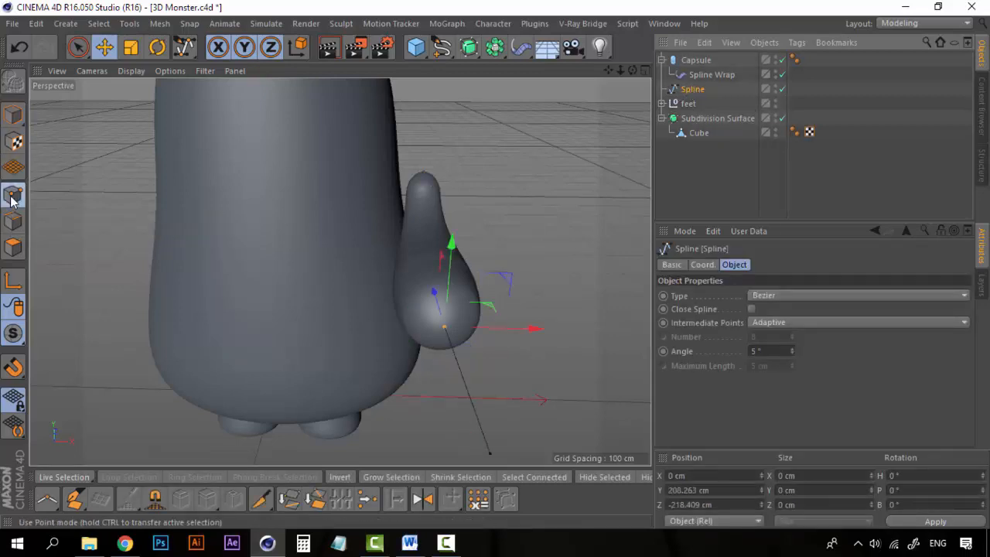
left_click(424, 175)
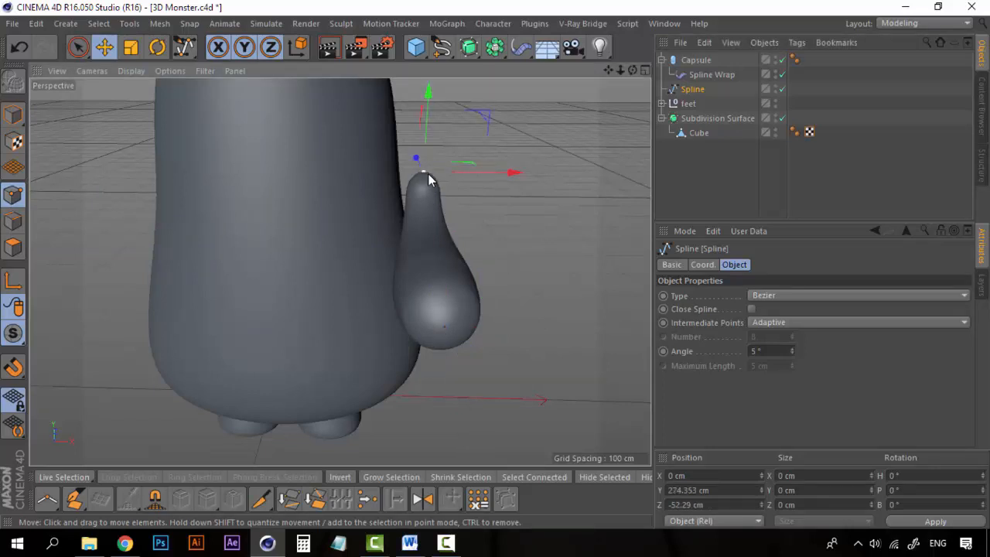
left_click_drag(518, 177, 501, 190)
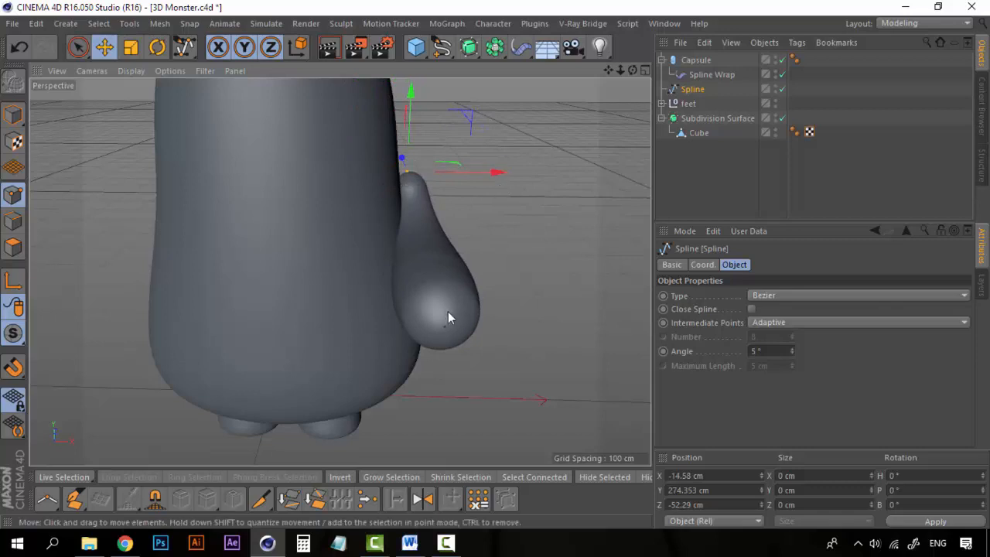
left_click(446, 325)
left_click_drag(530, 332, 552, 327)
mouse_move(530, 248)
left_mouse_down("alt")
mouse_move(486, 266)
mouse_move(523, 267)
left_mouse_up("alt")
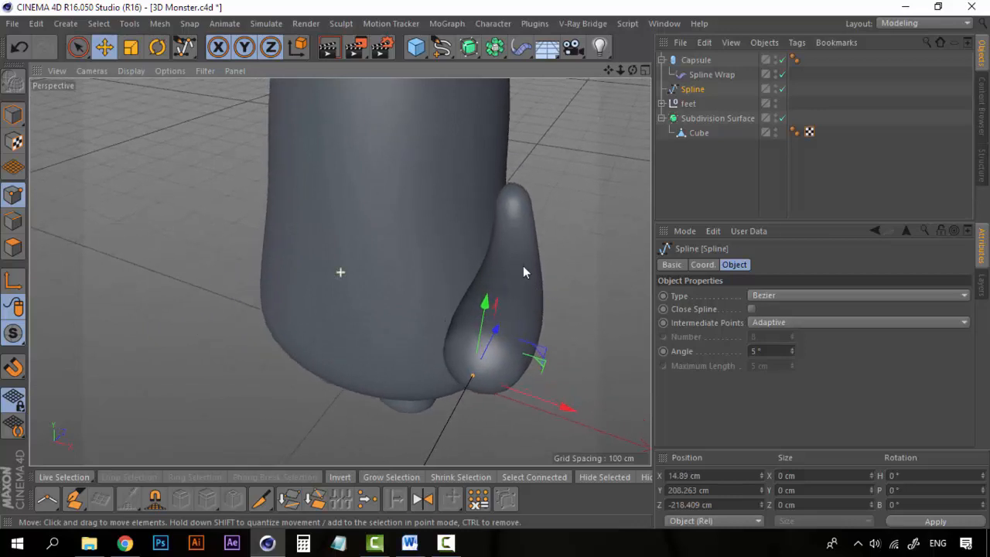
Step: Move the arm spline's shoulder point further into the body, to about X -19.5 cm, and deselect the spline
left_click(510, 186)
left_click_drag(601, 203, 579, 210)
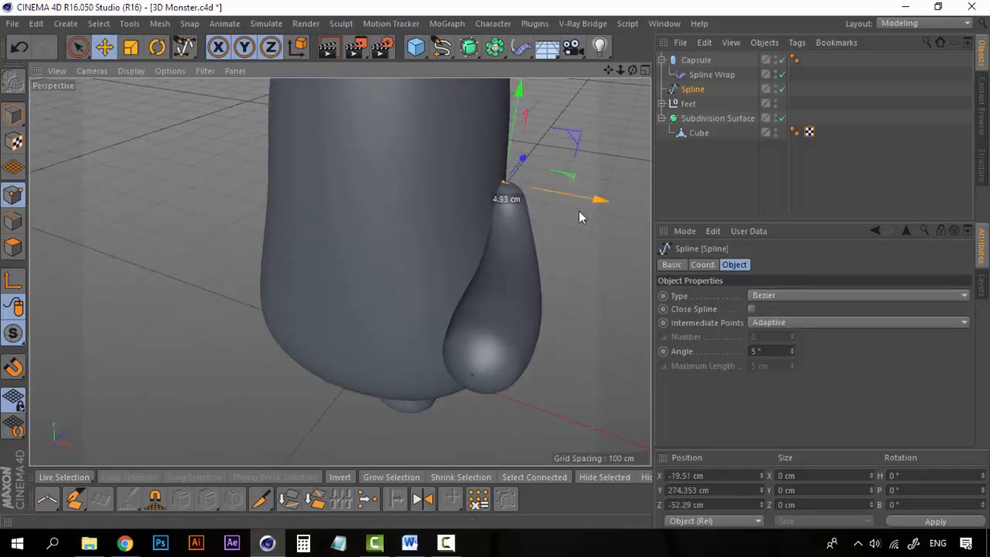
left_click_drag(483, 255, 508, 238, "alt")
scroll(431, 204, "down", 3)
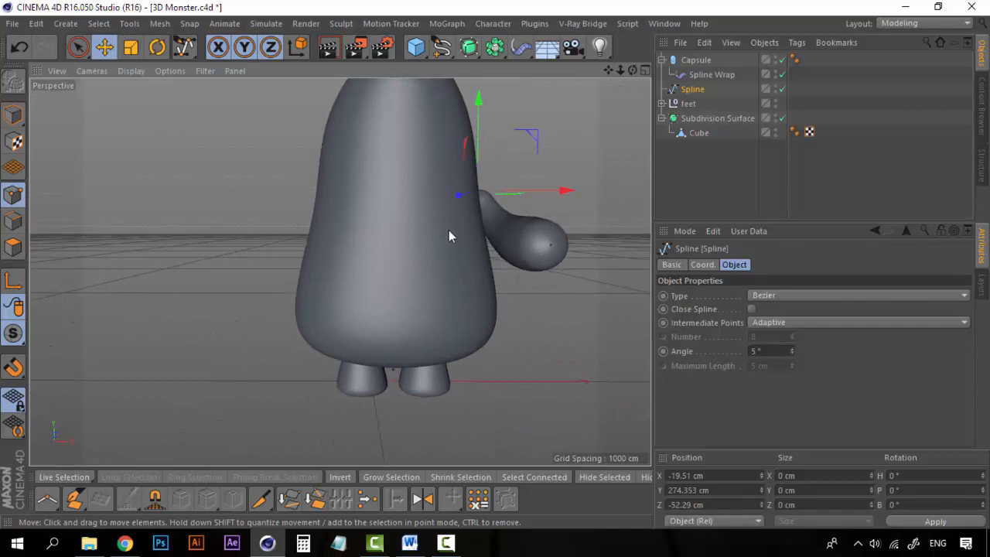
left_click_drag(449, 231, 459, 273, "alt")
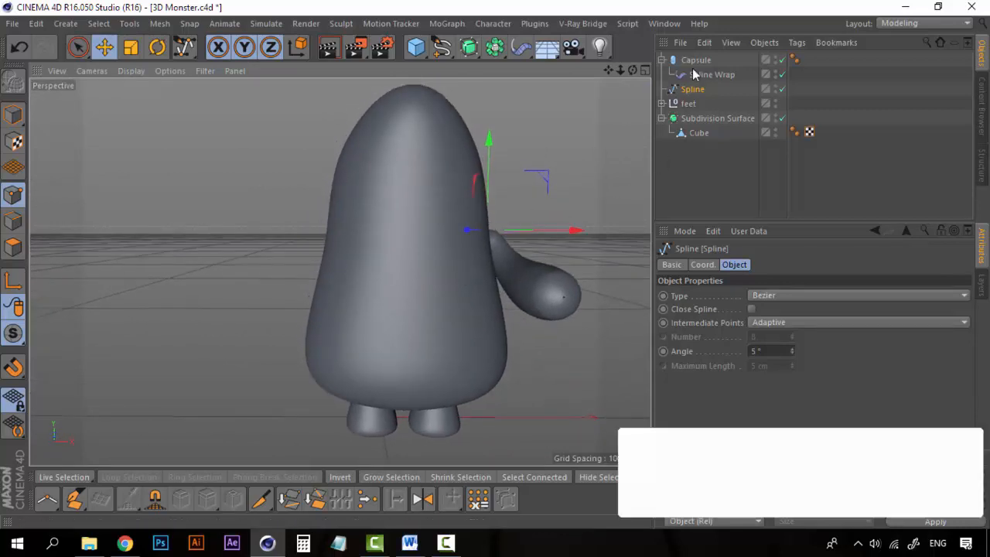
left_click(700, 142)
Step: Group the arm Capsule and its Spline under a null and name the group Right Arm
left_click(692, 62)
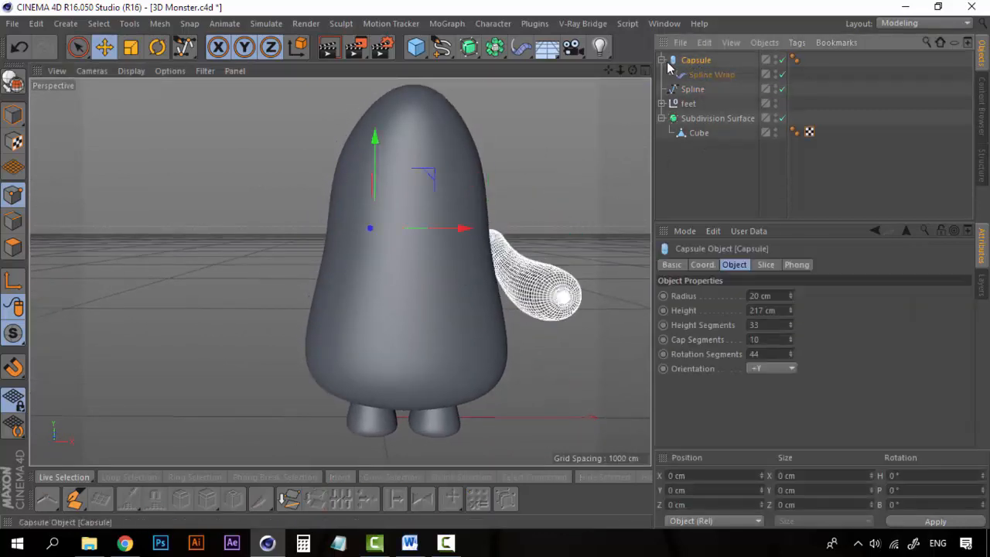
left_click(662, 60)
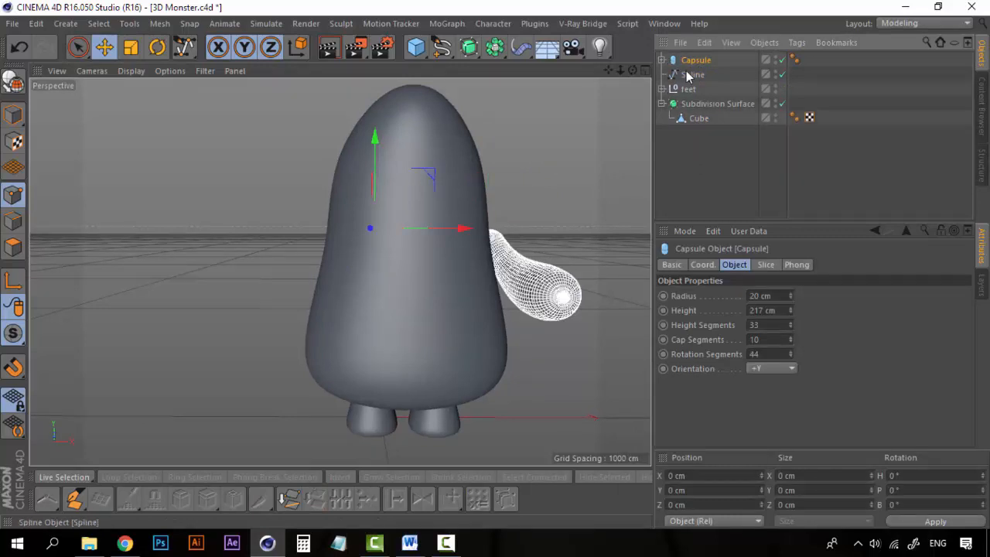
left_click(692, 74)
left_click(690, 62)
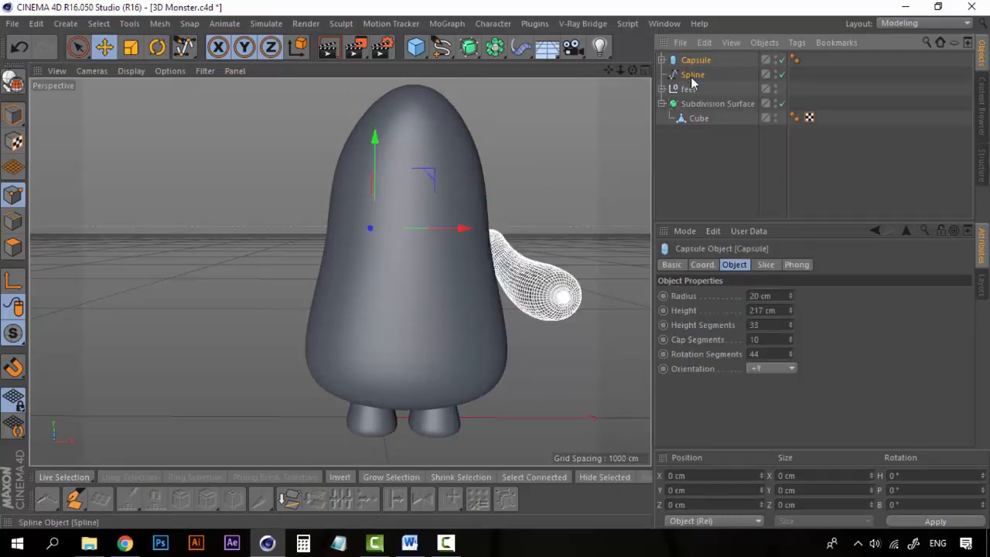
left_click(694, 76, "ctrl")
right_click(700, 79)
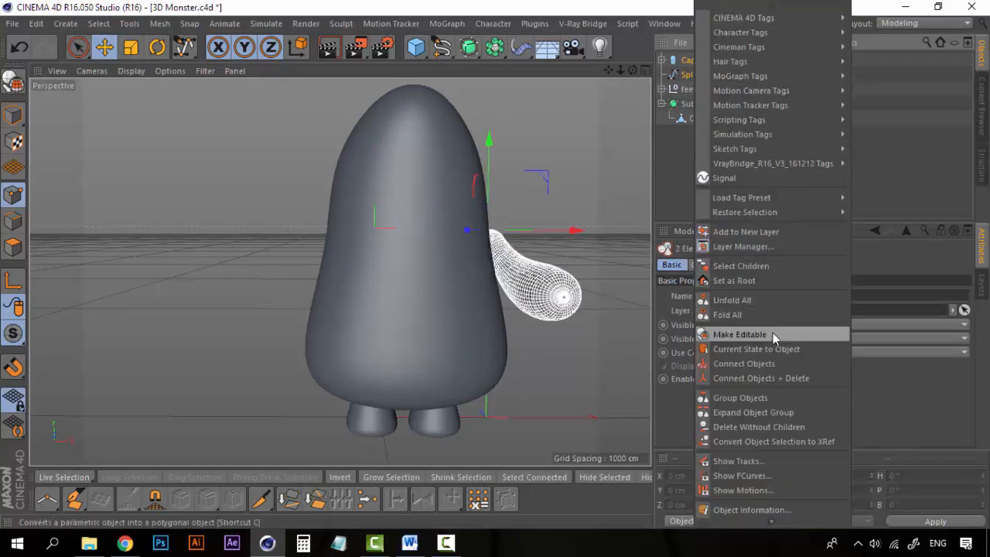
left_click(769, 399)
double_click(689, 60)
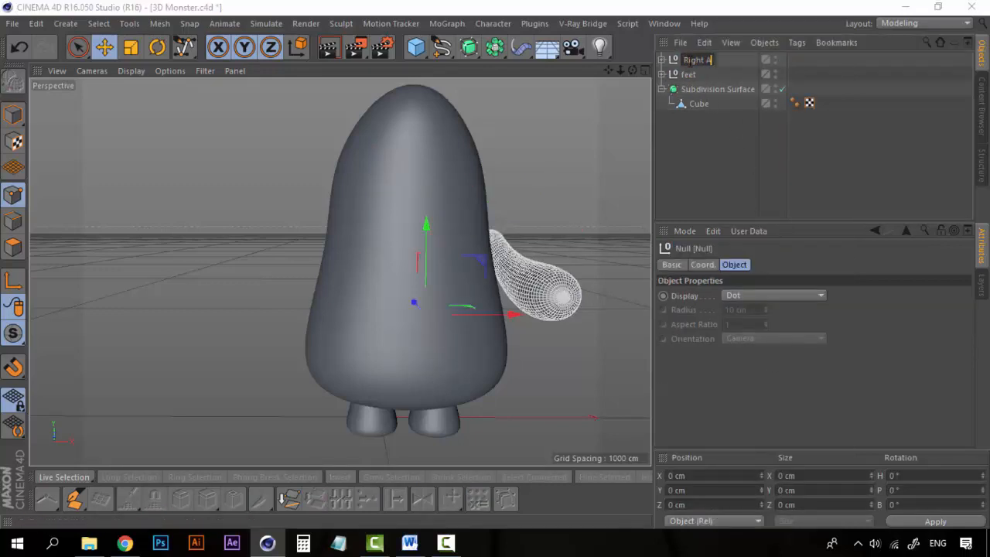
key("Return")
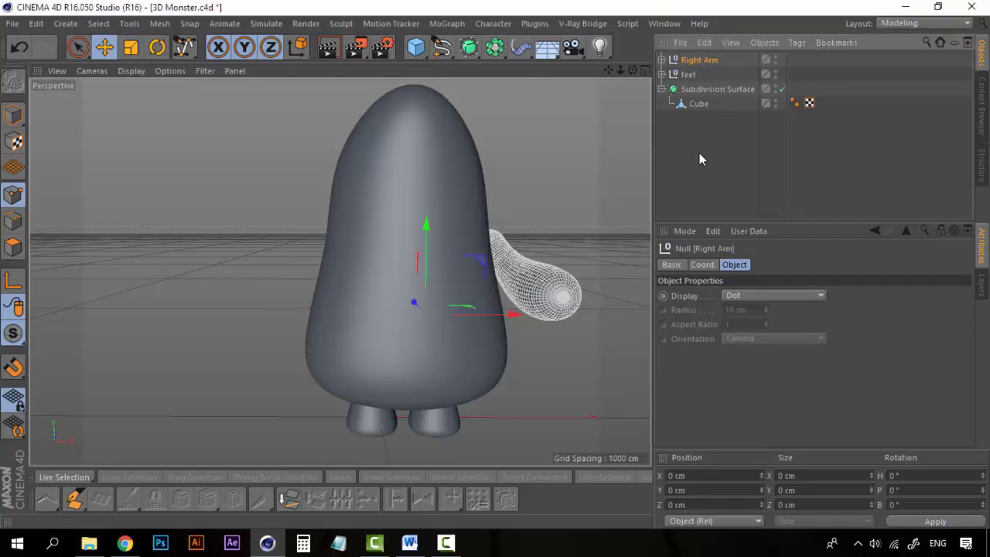
Step: Duplicate the Right Arm group and move the copy along X to the opposite side of the body
key("ctrl+v")
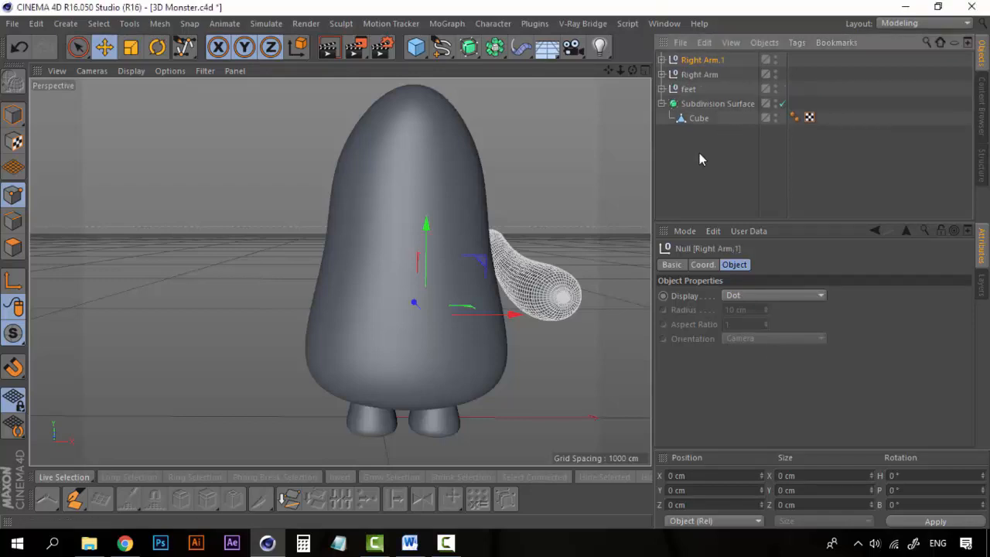
left_click_drag(512, 313, 342, 334)
scroll(319, 254, "down", 2)
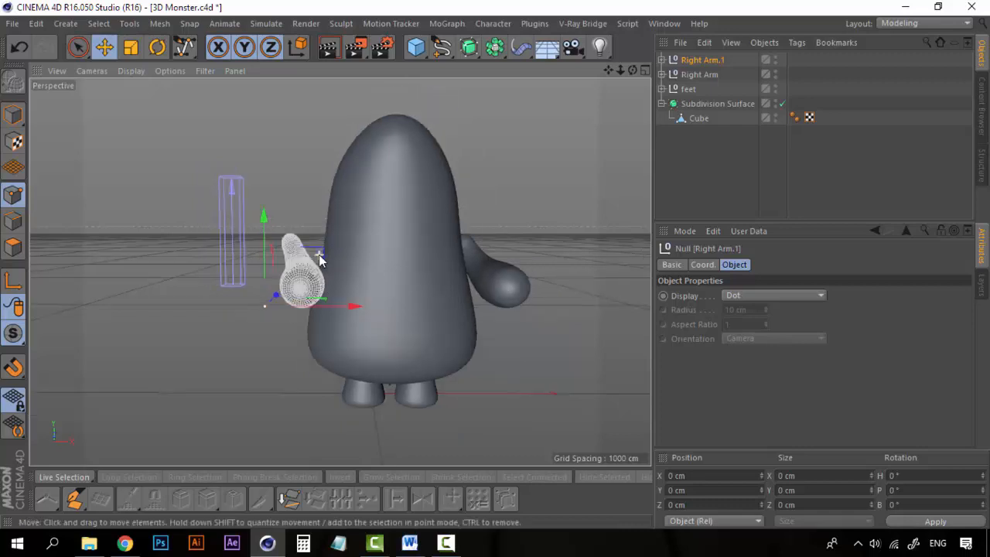
left_click_drag(320, 255, 319, 296, "alt")
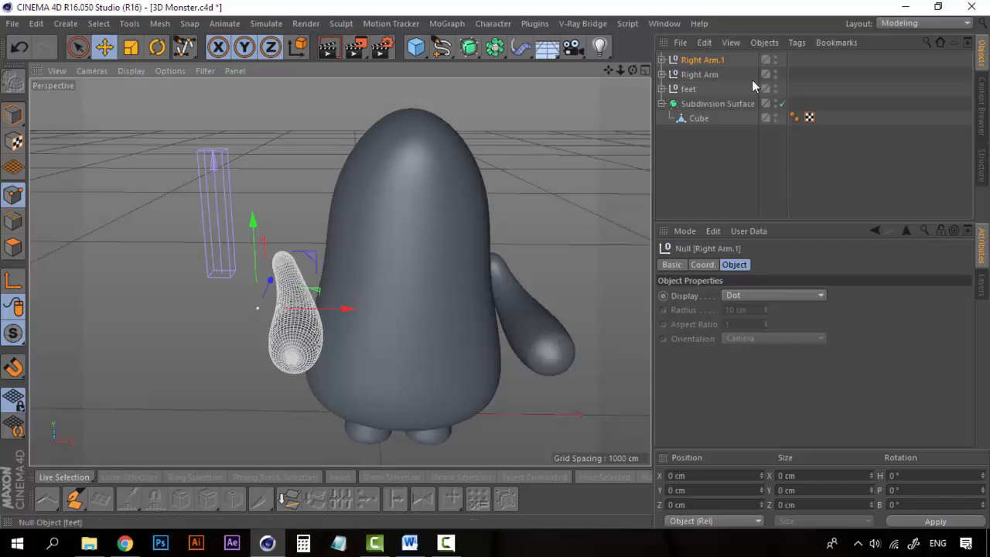
Step: Move the shoulder point of the copied arm's spline against the body, to about X 39.1 cm
left_click(645, 71)
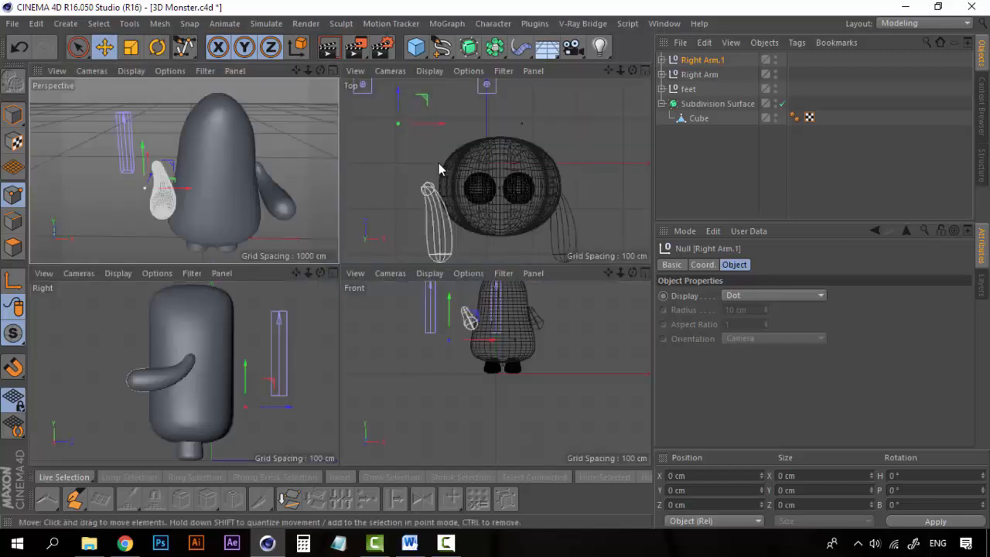
left_click(334, 70)
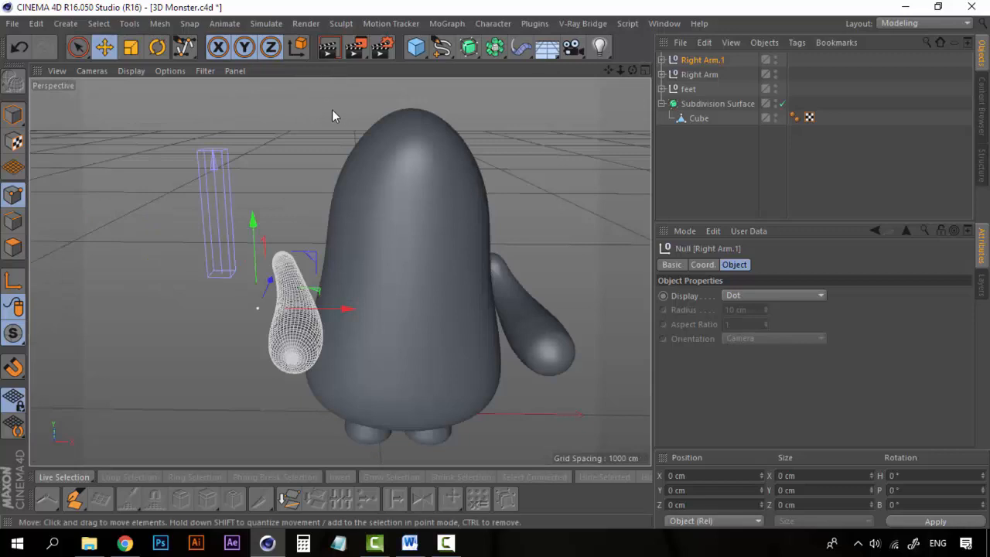
left_click(662, 60)
left_click(707, 75)
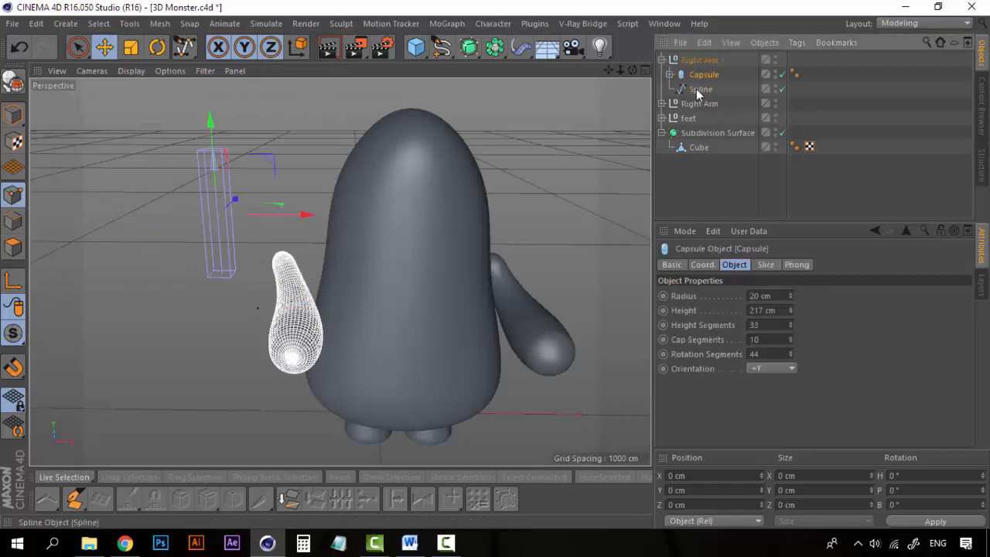
left_click(698, 89)
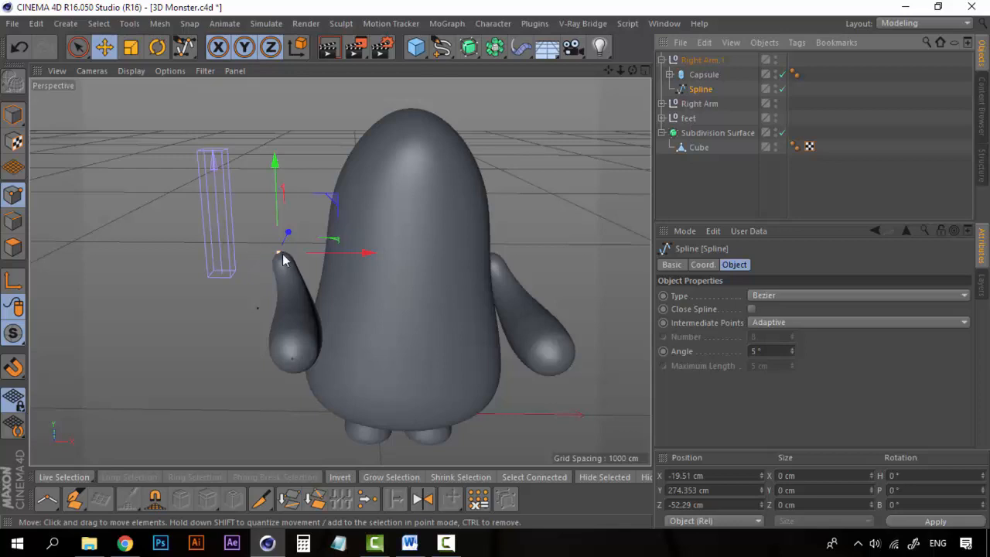
left_click_drag(364, 253, 402, 255)
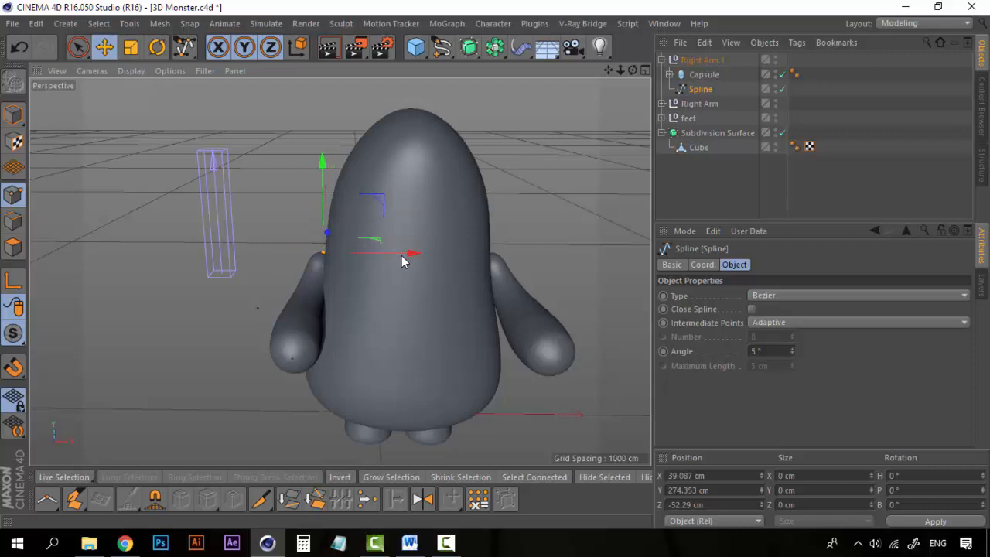
Step: Raise the hand point of the copied arm's spline to about Y 241.4 cm
left_click(291, 357)
left_click_drag(424, 311, 418, 248, "alt")
left_click_drag(327, 297, 322, 369, "alt")
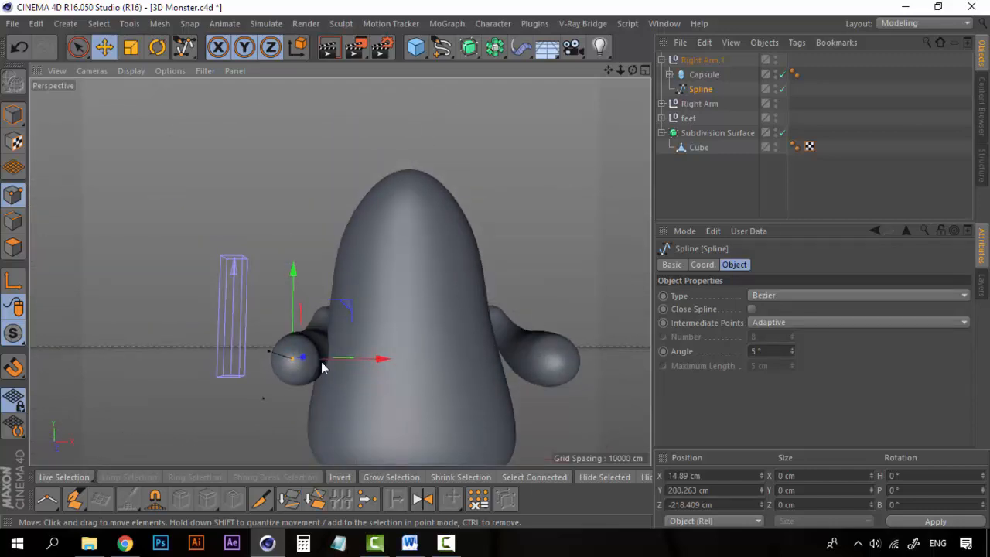
mouse_move(332, 329)
left_mouse_down("alt")
mouse_move(380, 352)
mouse_move(343, 327)
left_mouse_up("alt")
left_click_drag(297, 270, 319, 238)
left_click_drag(319, 238, 212, 322, "alt")
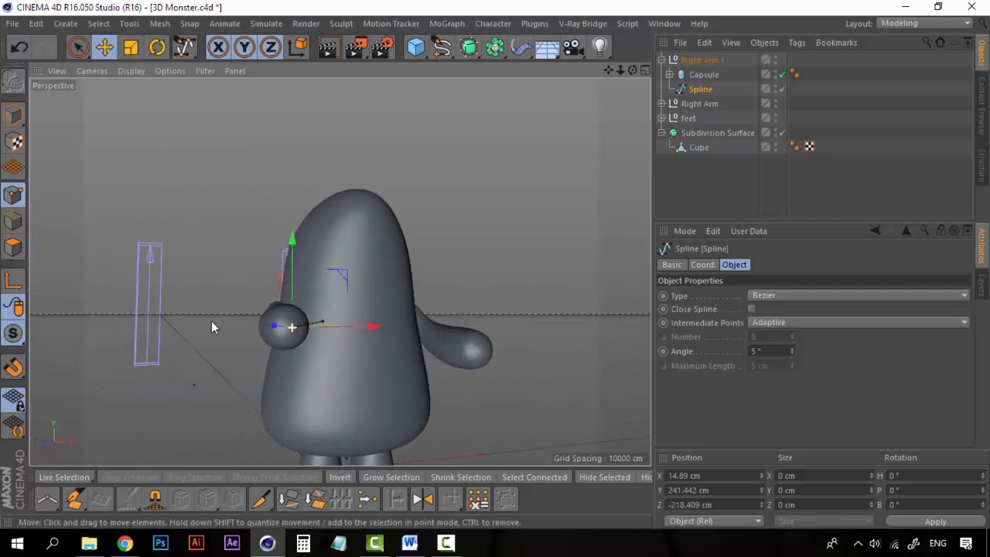
Step: Lower the hand point of the original Right Arm's spline to about Y 186.1 cm and collapse the group
left_click(485, 349)
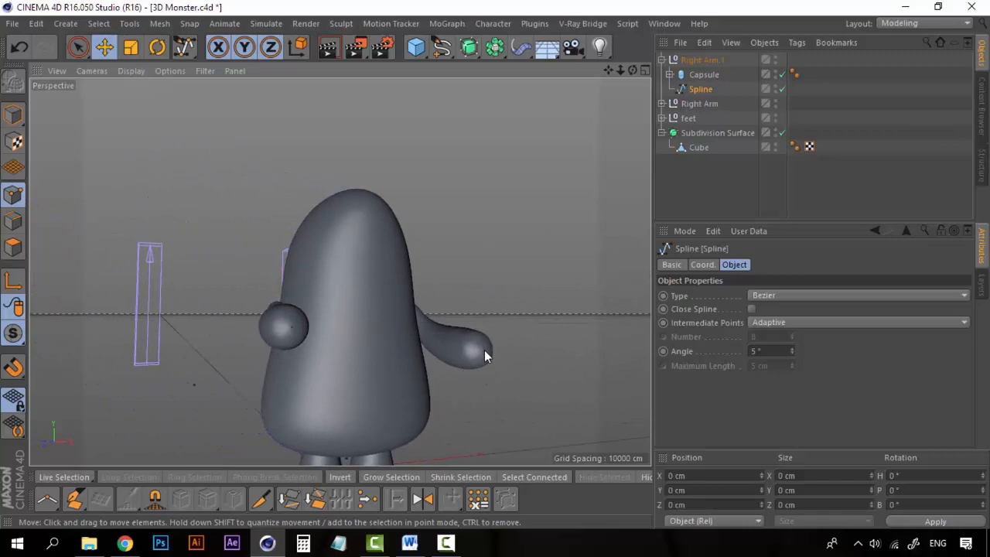
left_click(699, 103)
left_click(662, 103)
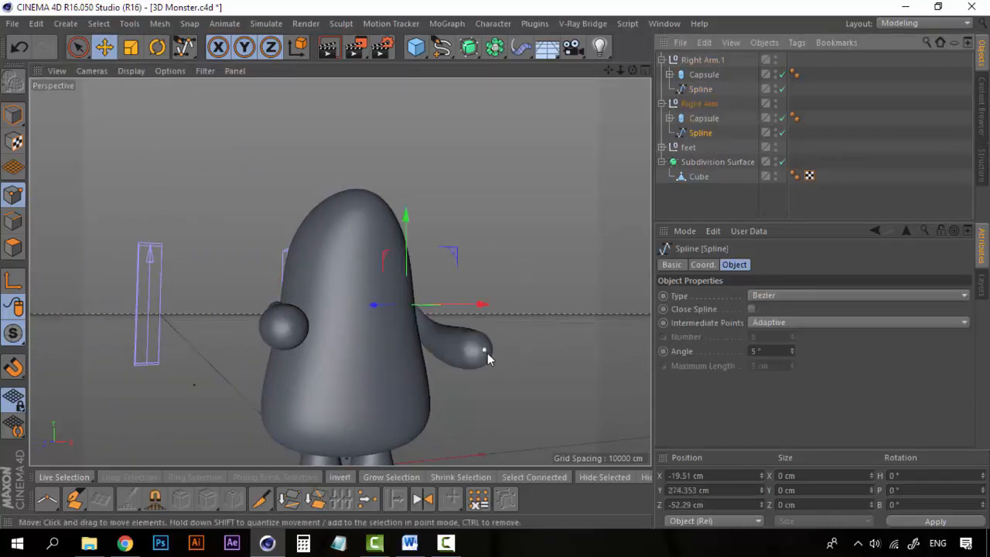
left_click_drag(481, 266, 480, 286)
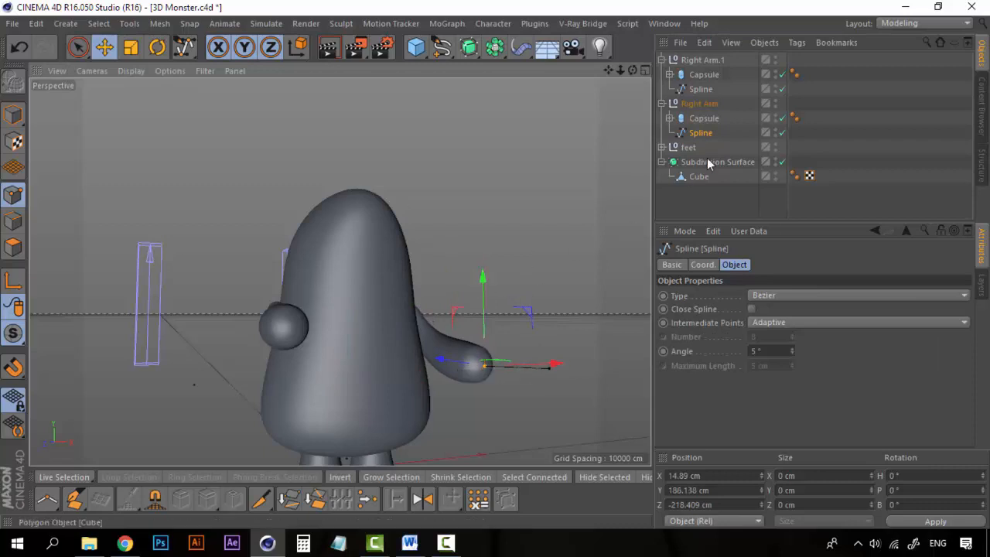
left_click(662, 103)
Step: Reselect the copied arm's spline and raise its hand point further, to about Y 265.3 cm
left_click(700, 89)
left_click_drag(359, 290, 77, 325, "alt")
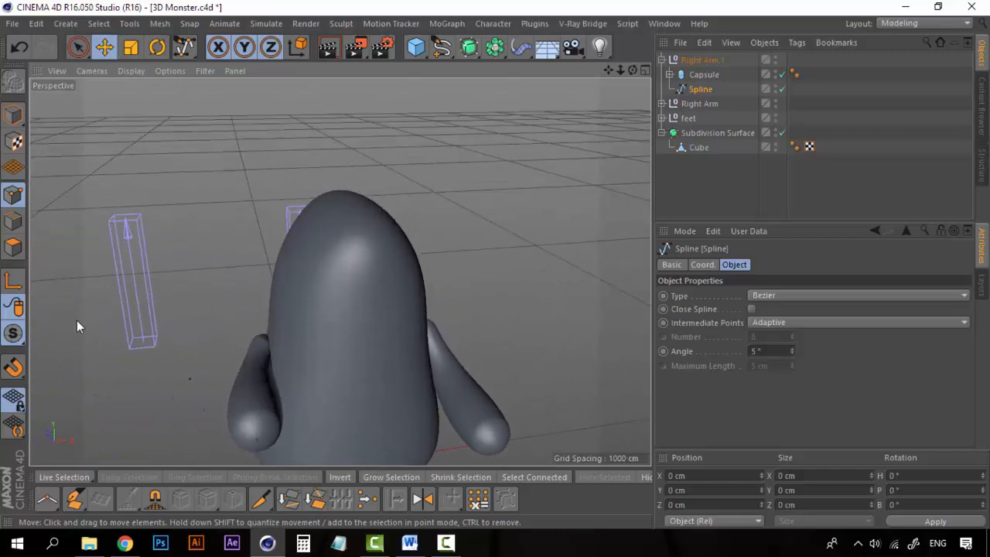
left_click(264, 343)
left_click_drag(359, 325, 237, 349)
left_click(237, 357)
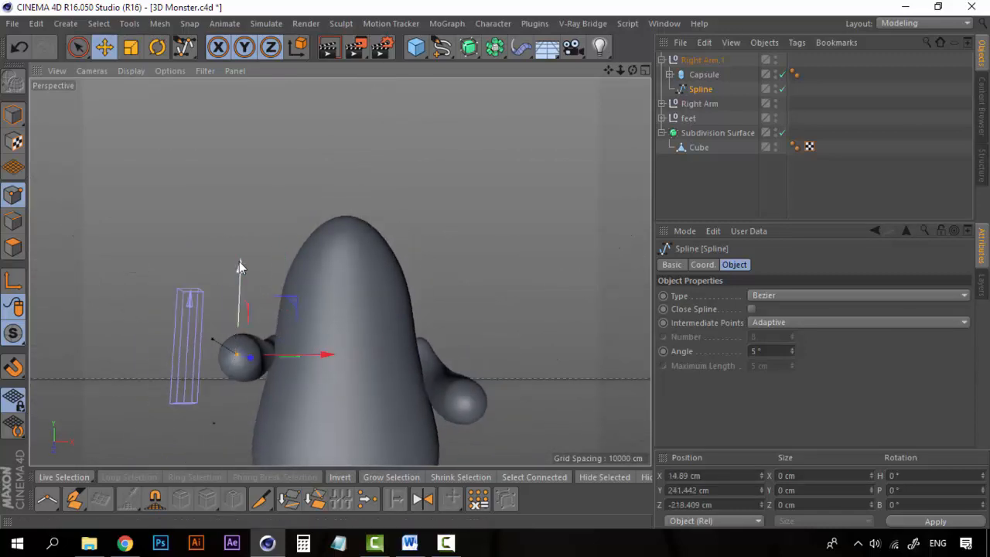
left_click_drag(239, 259, 243, 249)
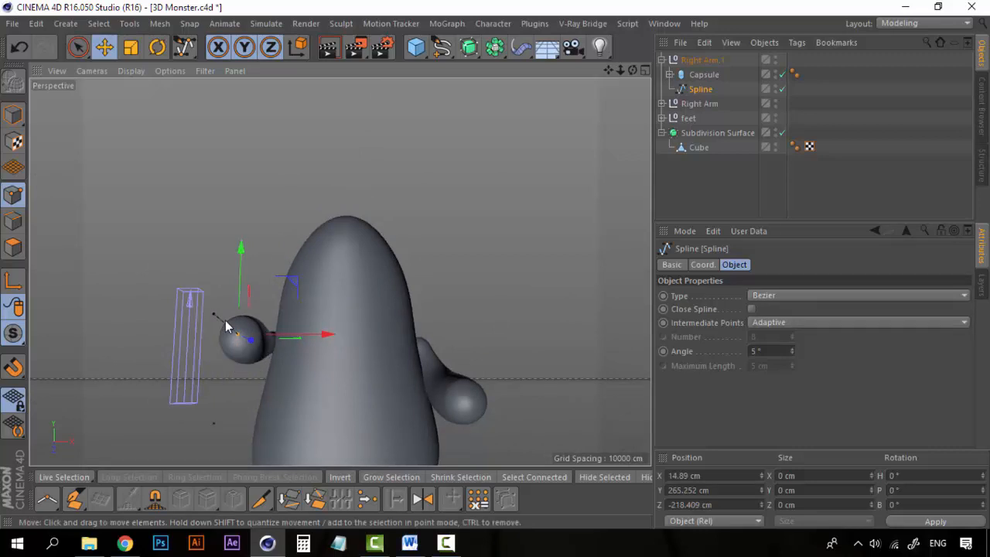
left_click_drag(222, 320, 391, 389, "alt")
scroll(391, 365, "down", 5)
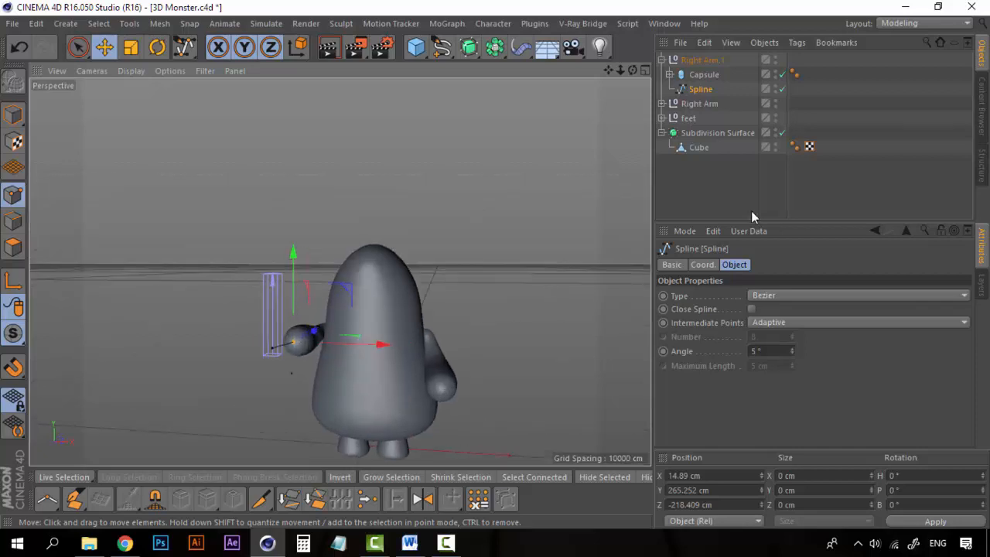
Step: Collapse the copied arm group and rename it Left Arm
left_click(662, 60)
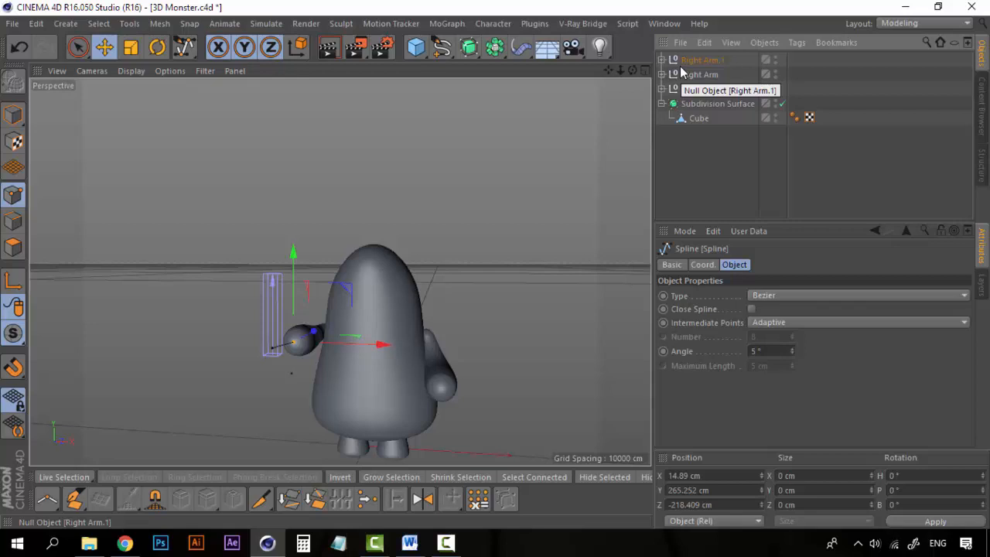
left_click(701, 60)
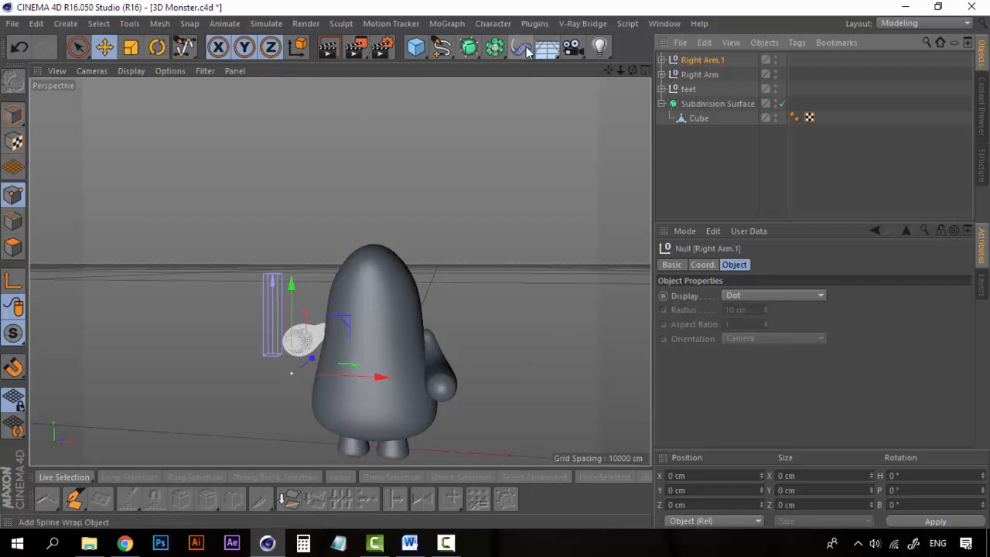
double_click(703, 60)
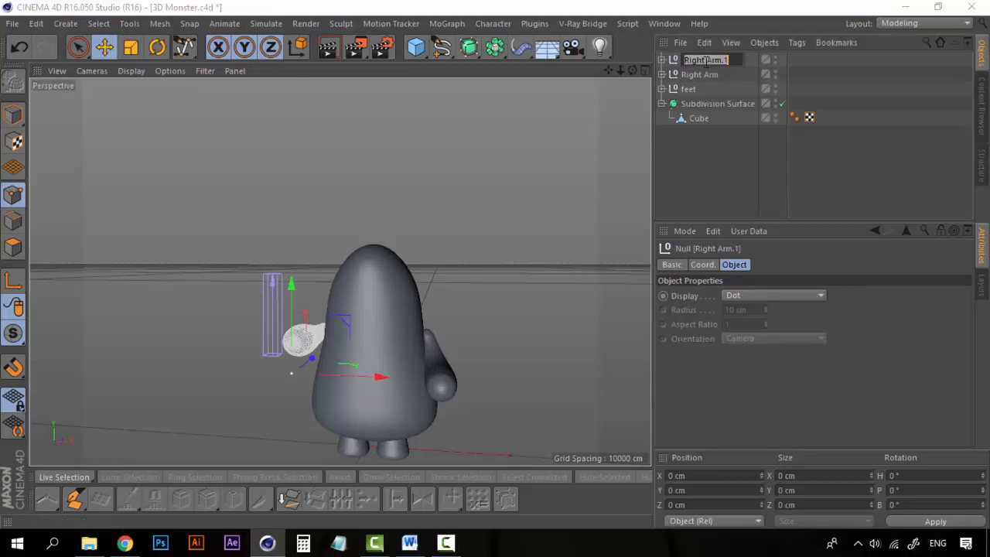
key("BackSpace")
type("Left Arm")
key("Return")
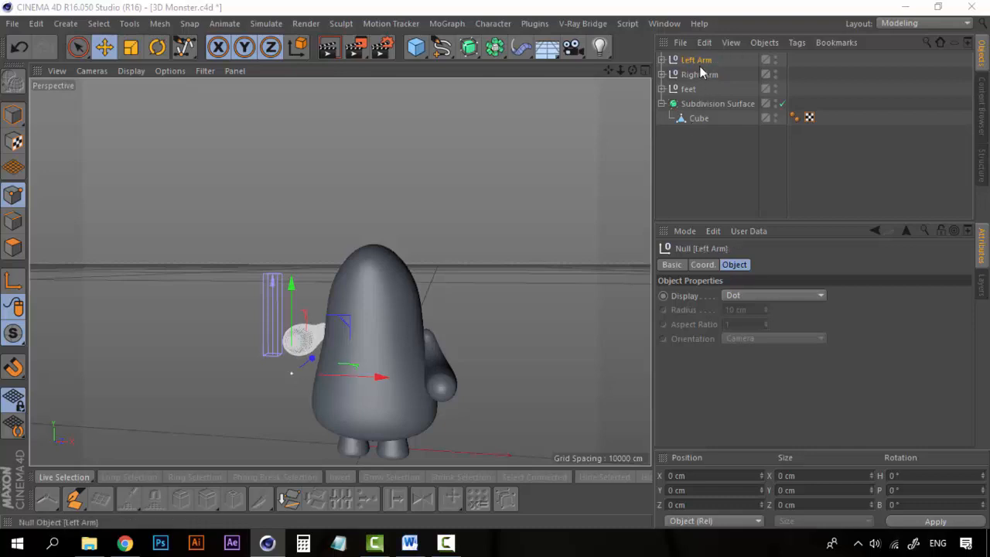
Step: Group Left Arm and Right Arm under a null named Arms, and clear the selection
left_click(701, 74, "ctrl")
right_click(701, 72)
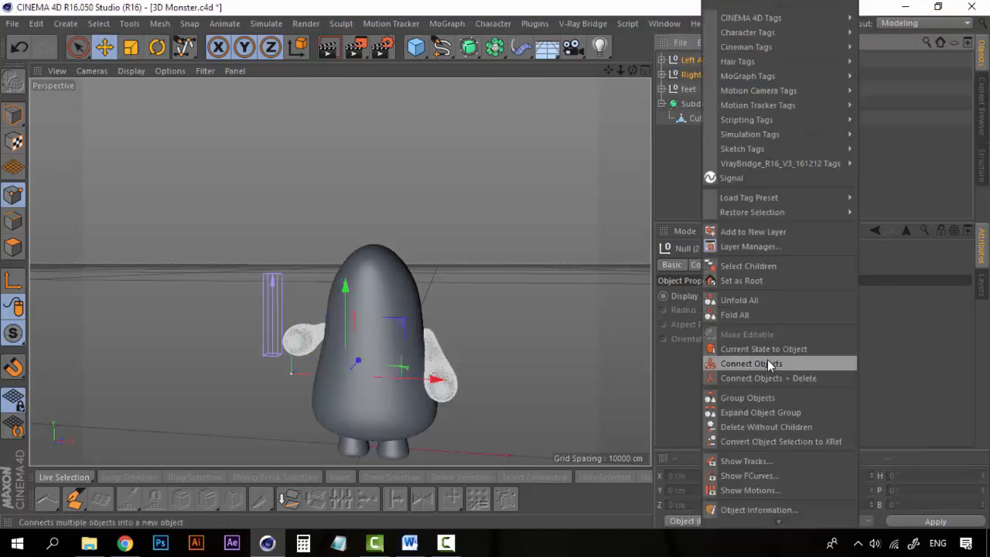
left_click(770, 399)
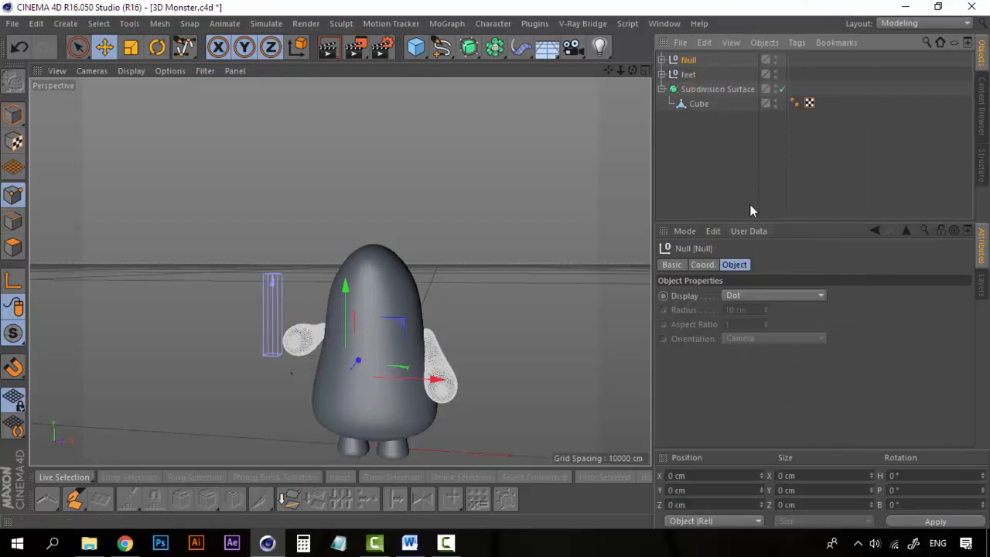
double_click(689, 60)
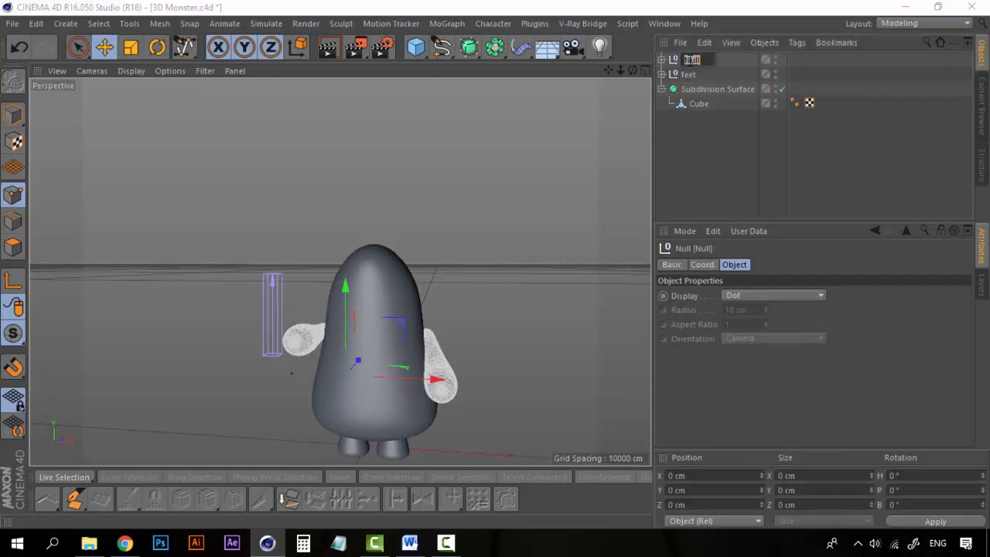
type("Arms")
key("Return")
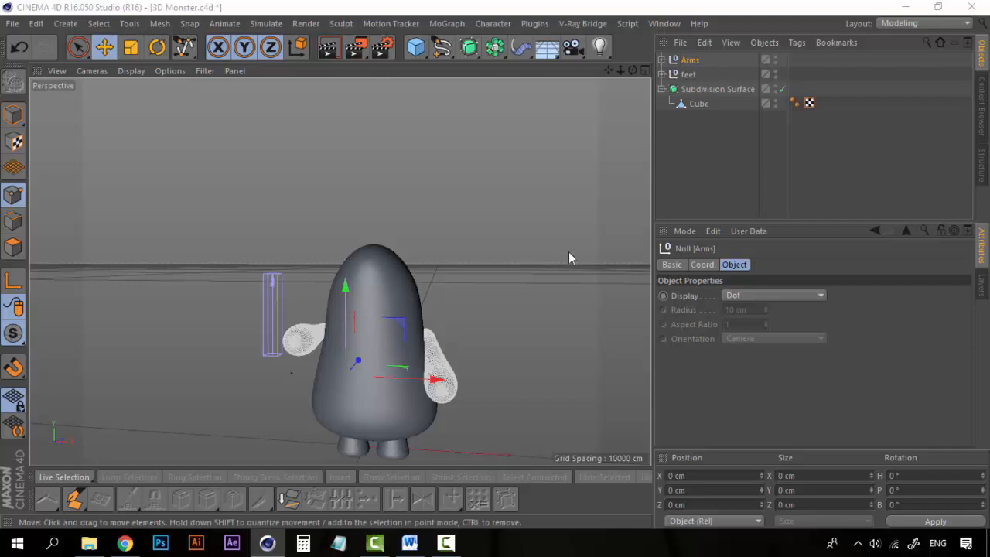
scroll(432, 365, "up", 3)
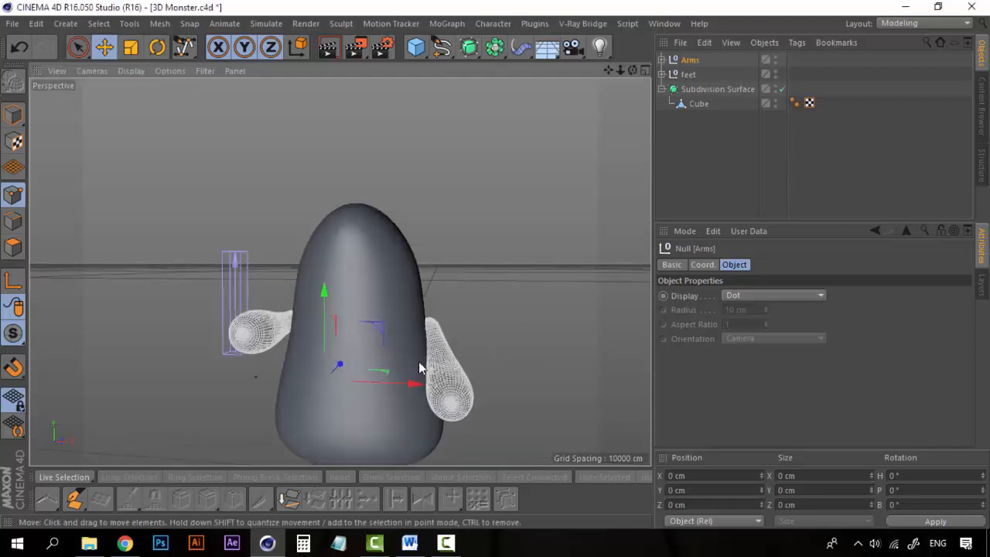
left_click(703, 161)
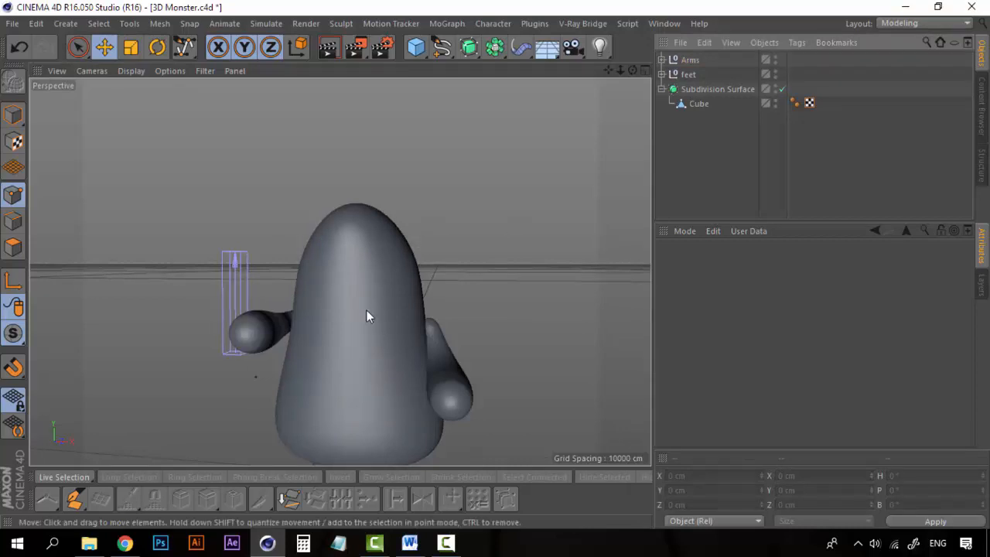